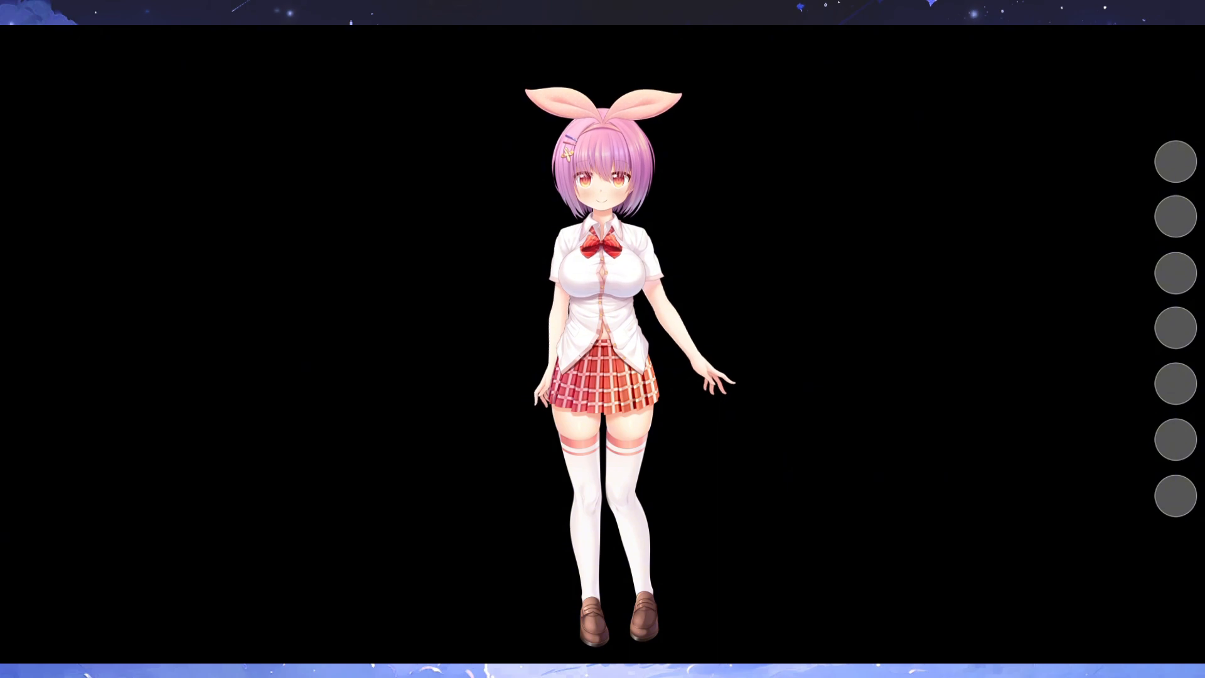
# Show and hide the main control menu several times
pyautogui.doubleClick(349, 206)
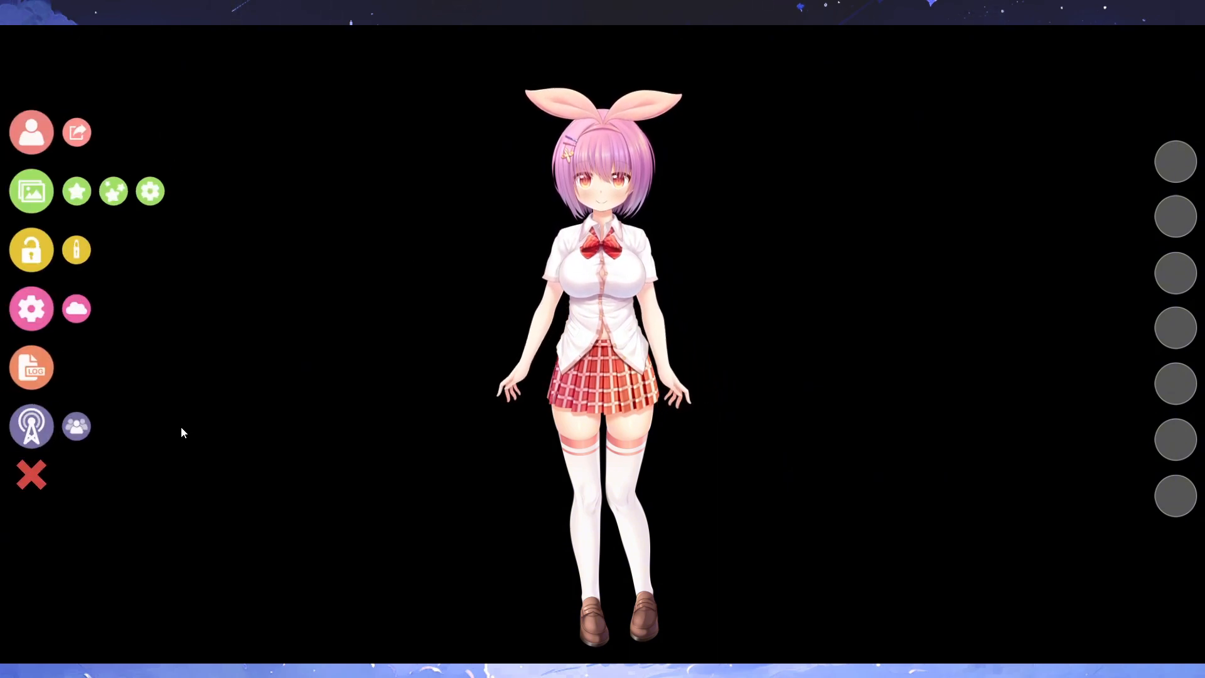
pyautogui.click(32, 474)
pyautogui.doubleClick(336, 216)
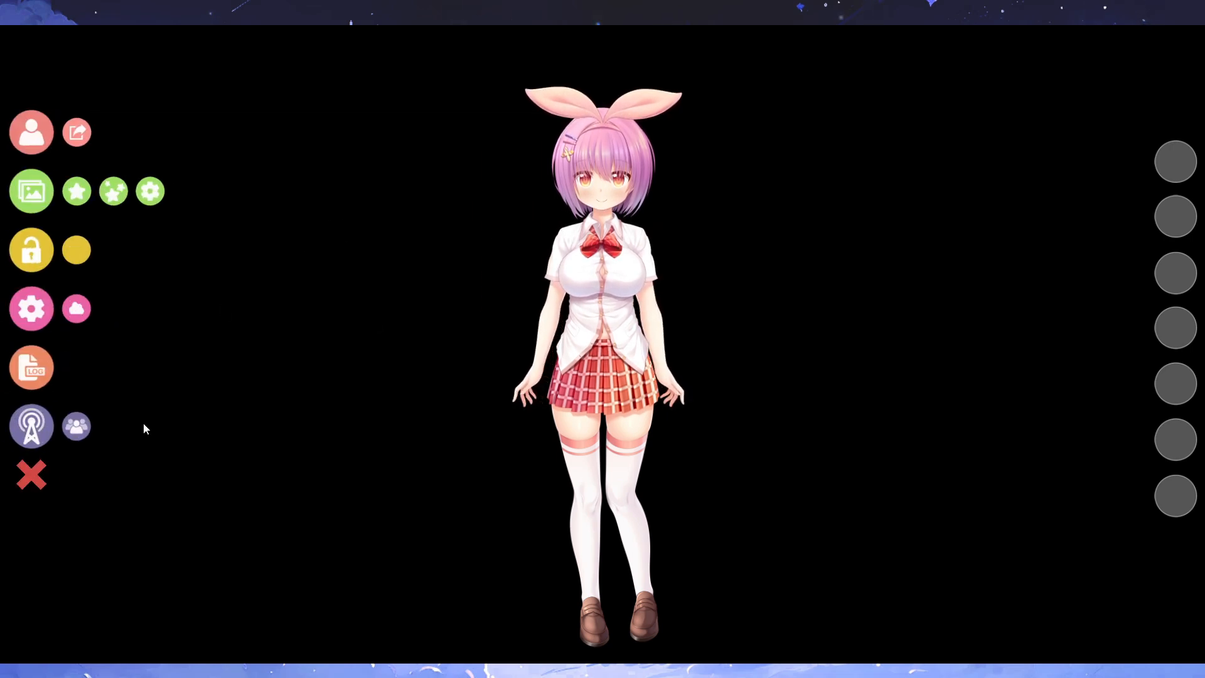
pyautogui.click(33, 474)
pyautogui.doubleClick(281, 257)
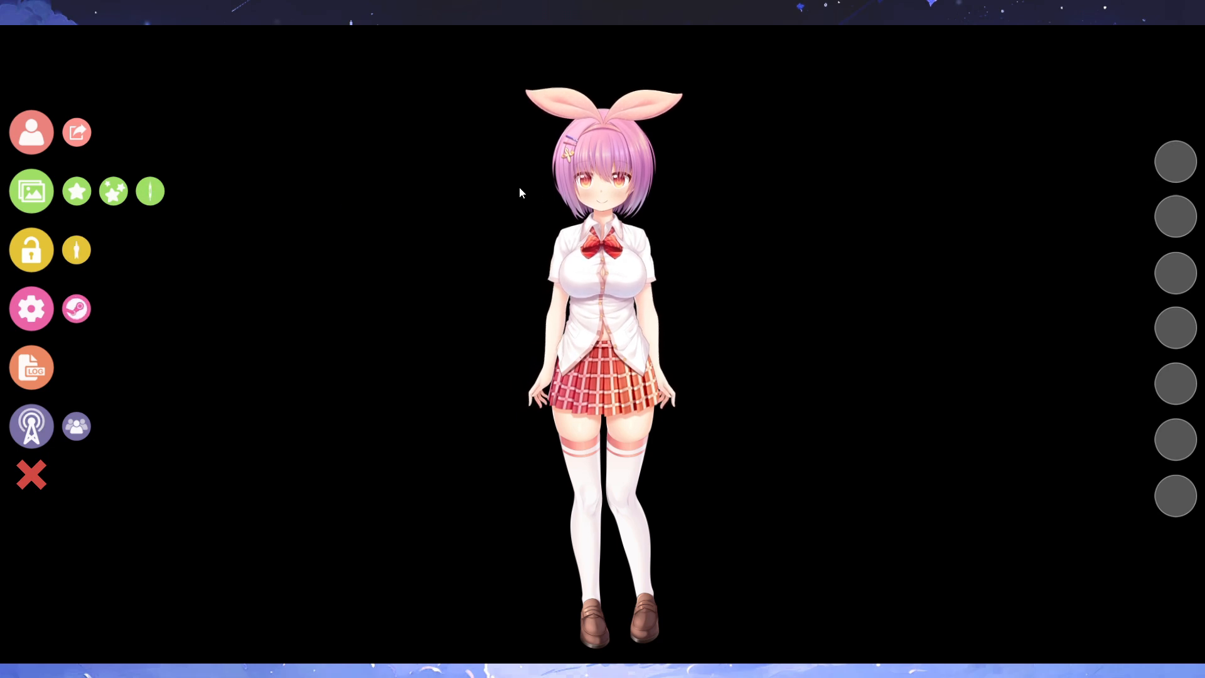
pyautogui.doubleClick(316, 208)
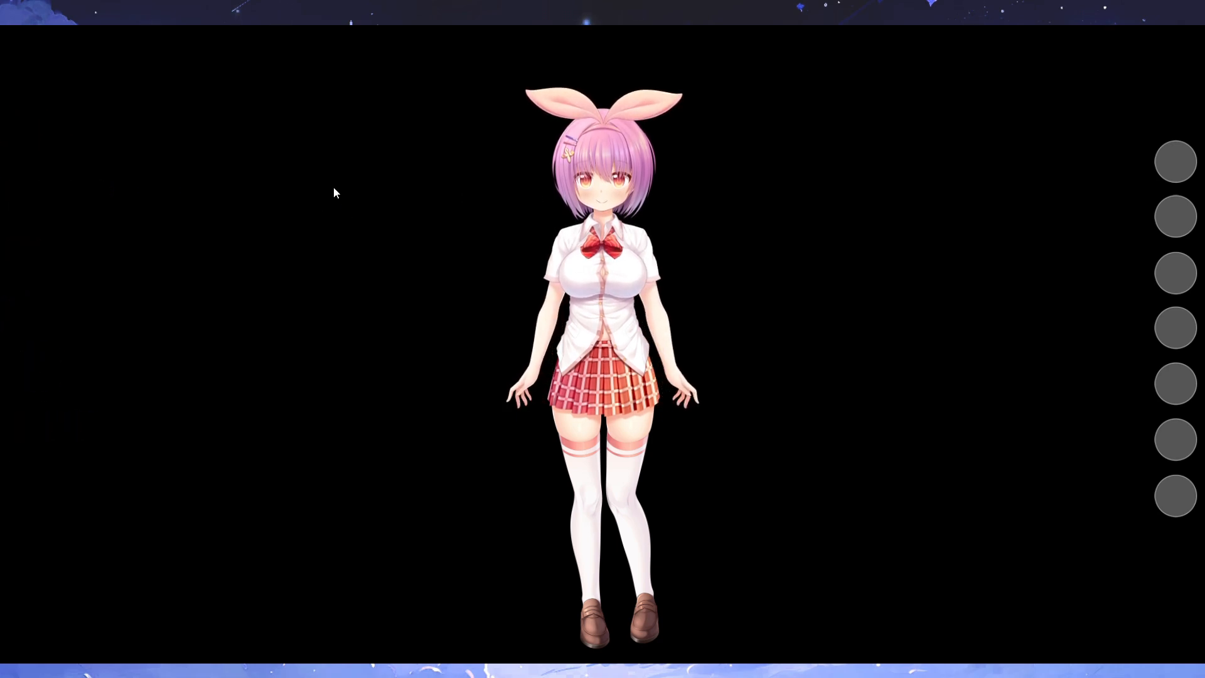
pyautogui.doubleClick(334, 186)
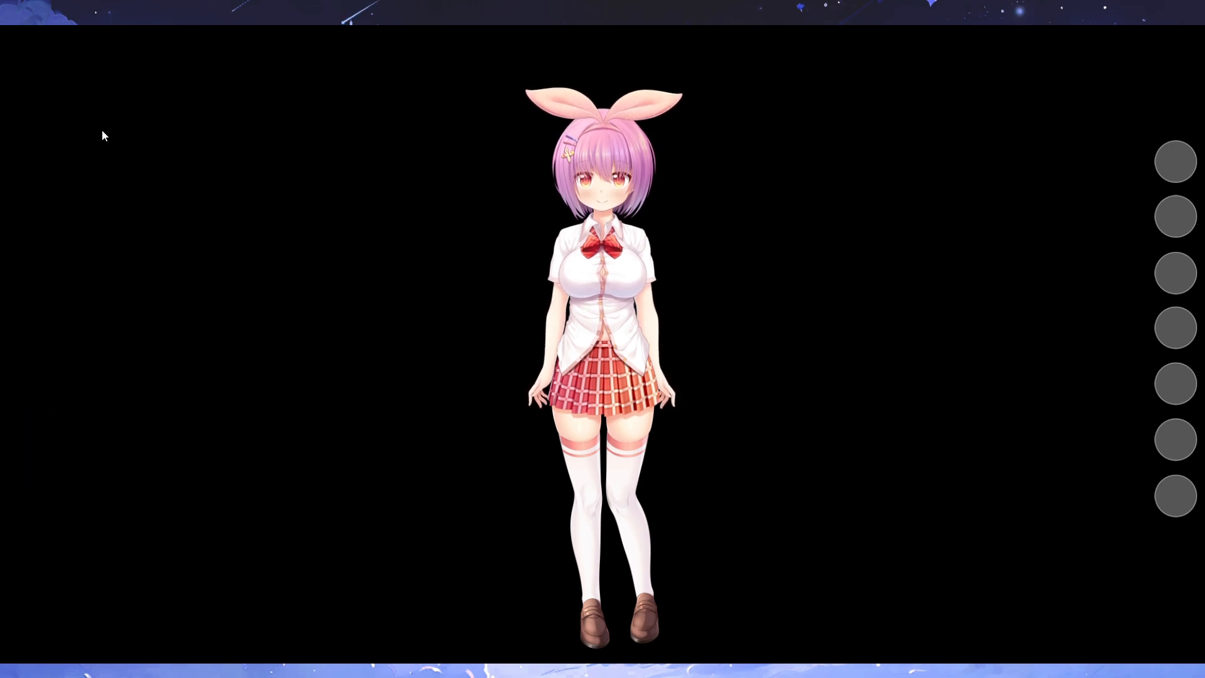
# Open the model list, filter it for "pip" and load the Pip model
pyautogui.doubleClick(111, 128)
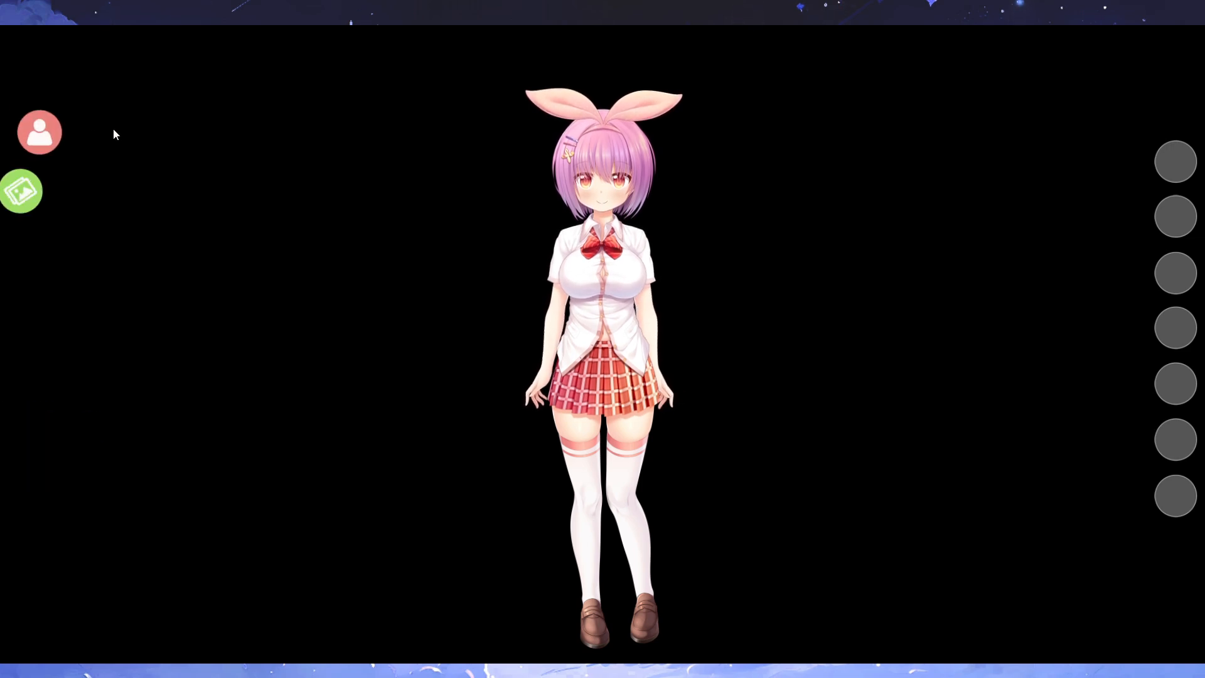
pyautogui.click(43, 133)
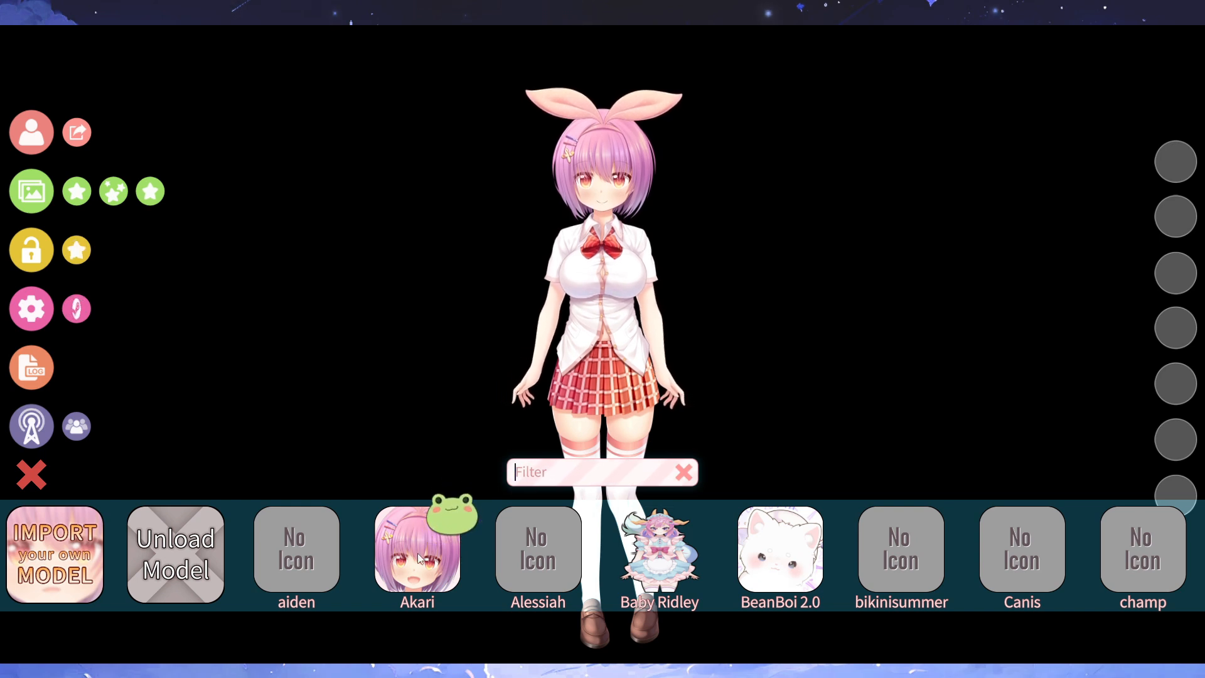
pyautogui.scroll(-5, 417, 553)
pyautogui.scroll(-2, 434, 553)
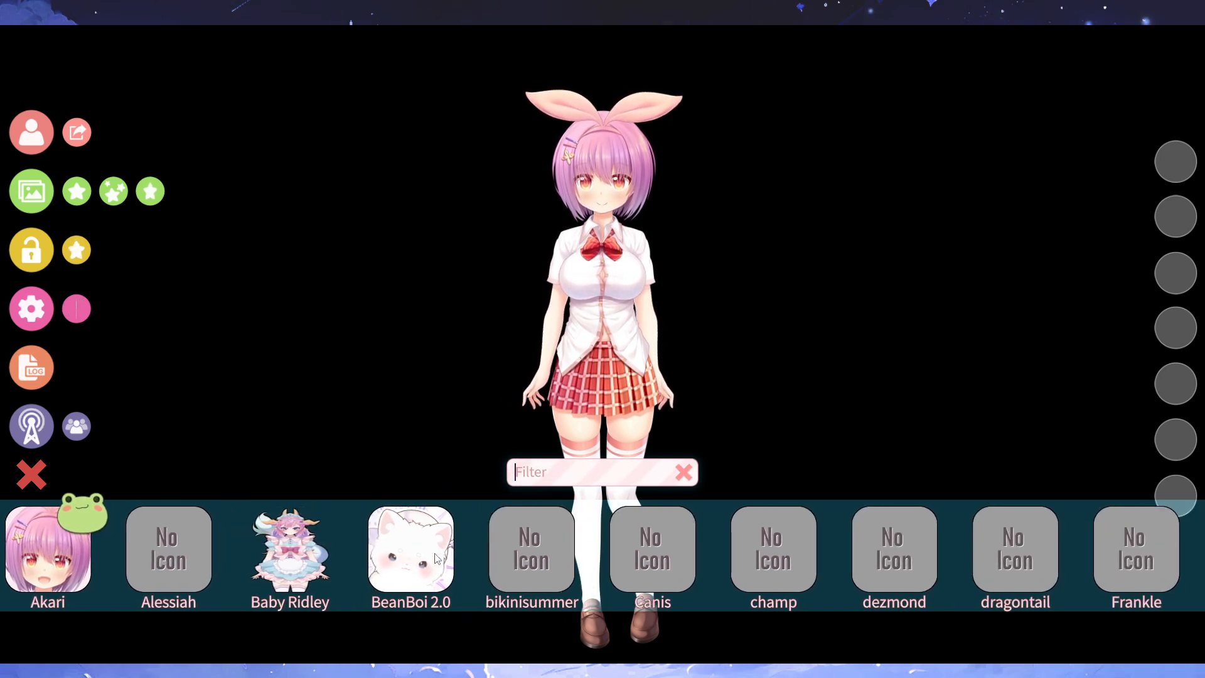
pyautogui.scroll(5, 431, 548)
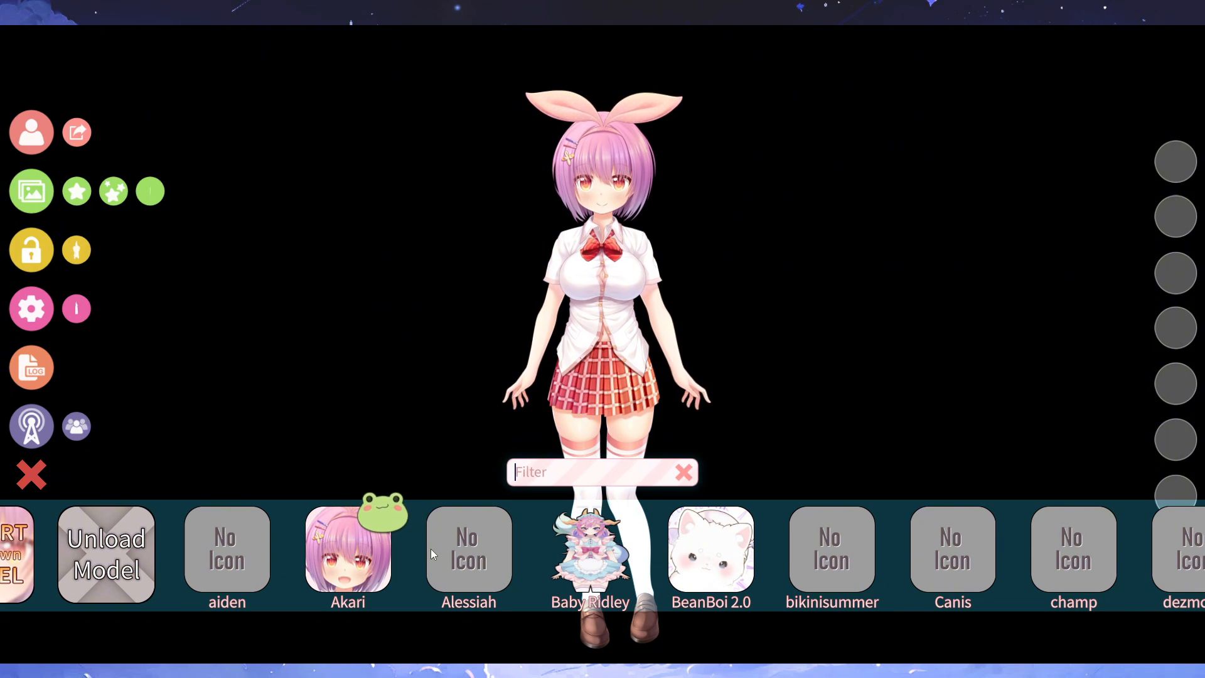
pyautogui.click(587, 481)
pyautogui.write('pip')
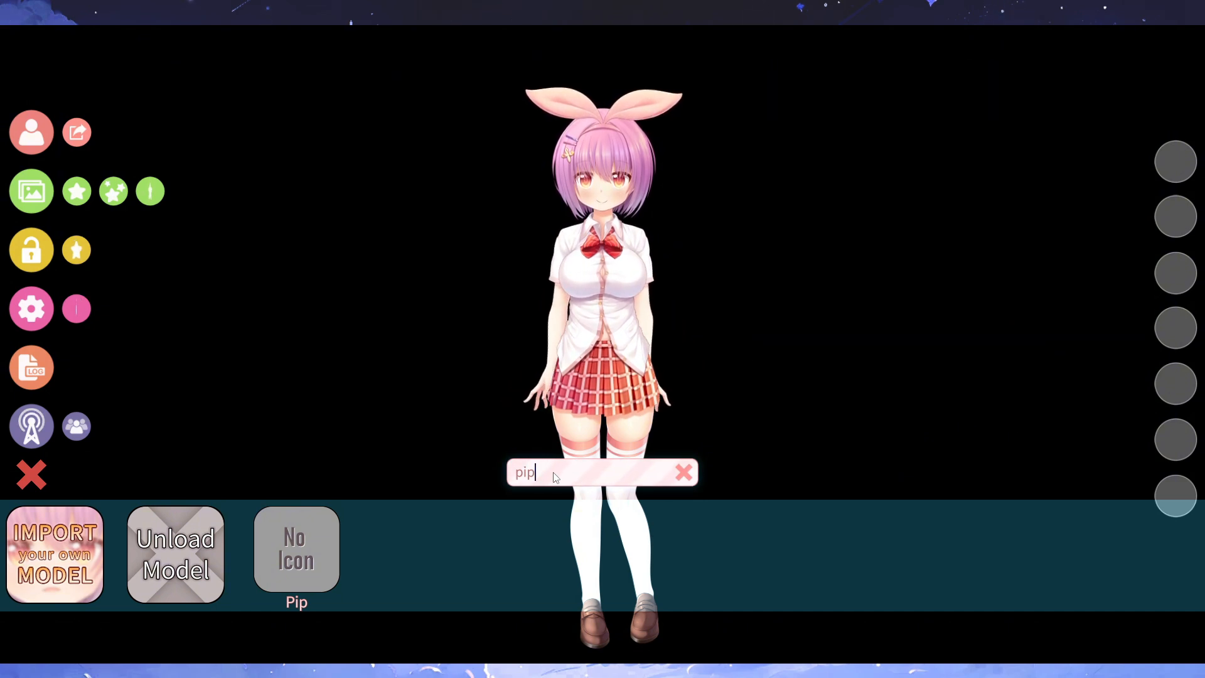
pyautogui.click(327, 553)
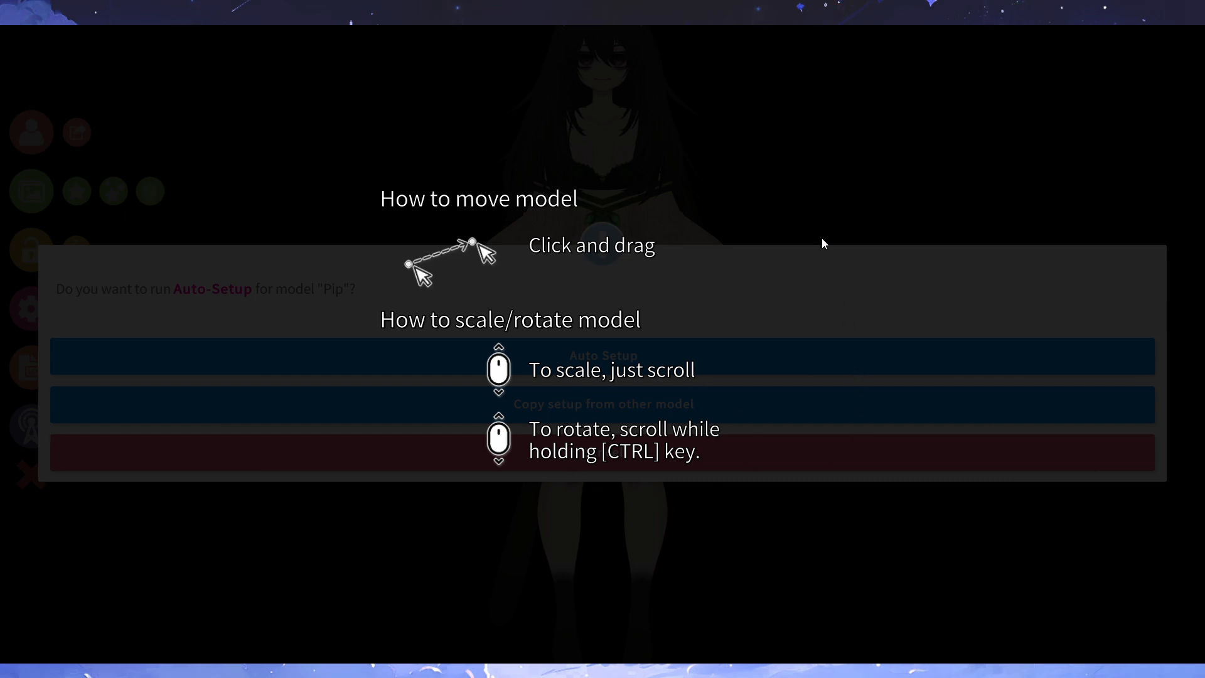
# Dismiss the movement hints and run Auto Setup for the Pip model, accepting the creation of new VTS parameters
pyautogui.click(843, 131)
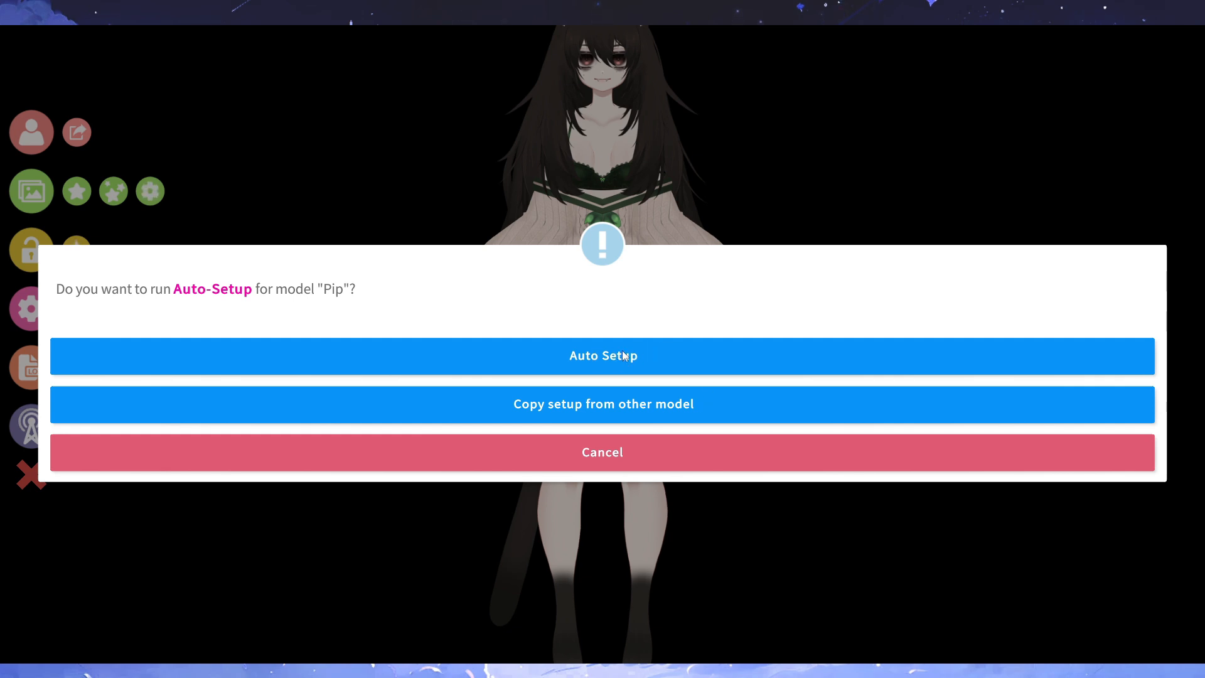
pyautogui.click(578, 355)
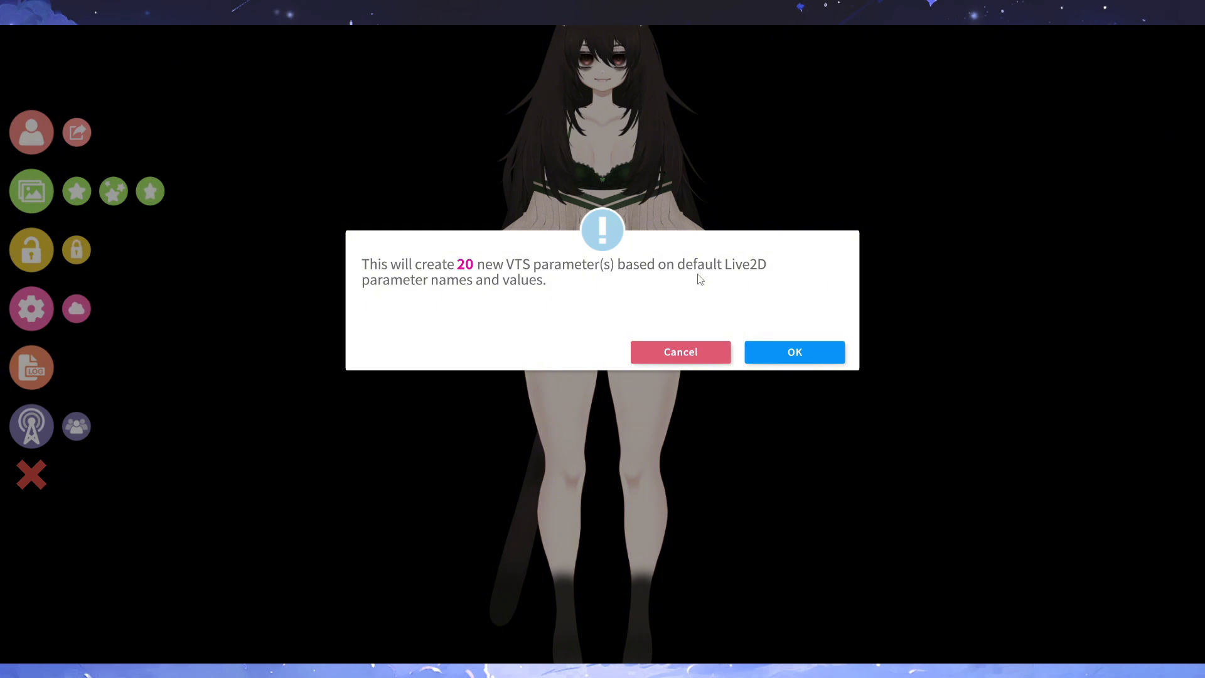
pyautogui.click(797, 352)
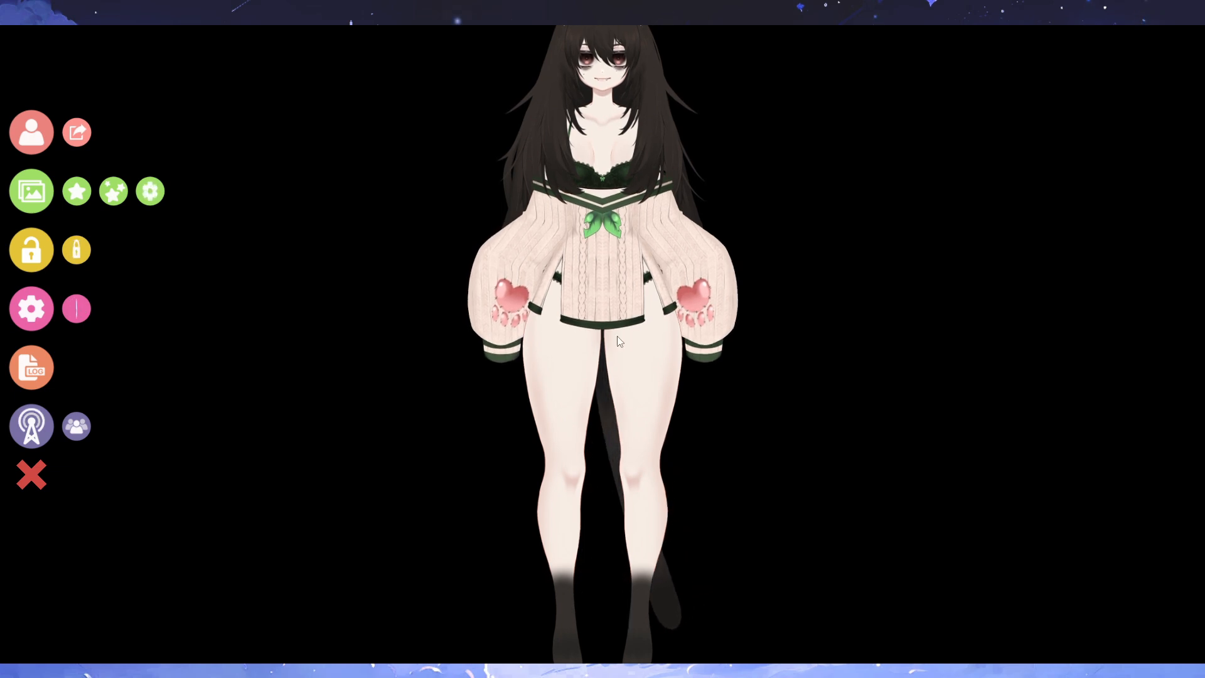
# Scale the model down and move it up and left of centre so its whole body fits in the scene
pyautogui.scroll(-3, 627, 283)
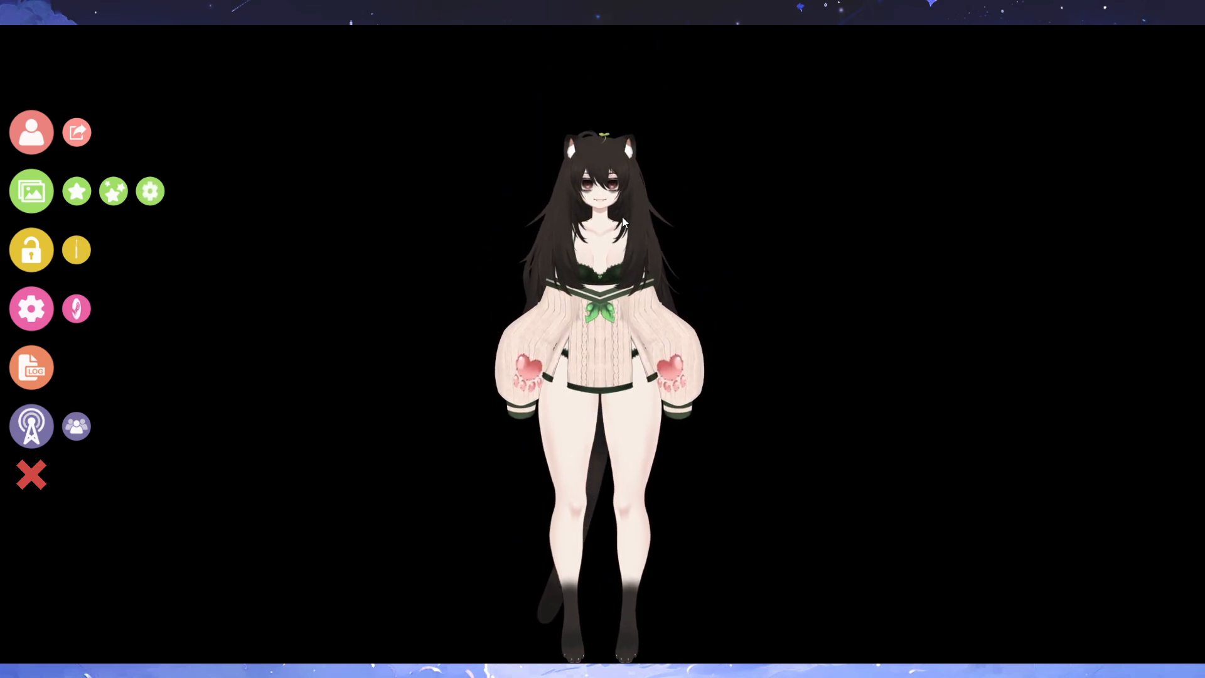
pyautogui.moveTo(619, 325); pyautogui.dragTo(554, 280)
pyautogui.scroll(-1, 555, 280)
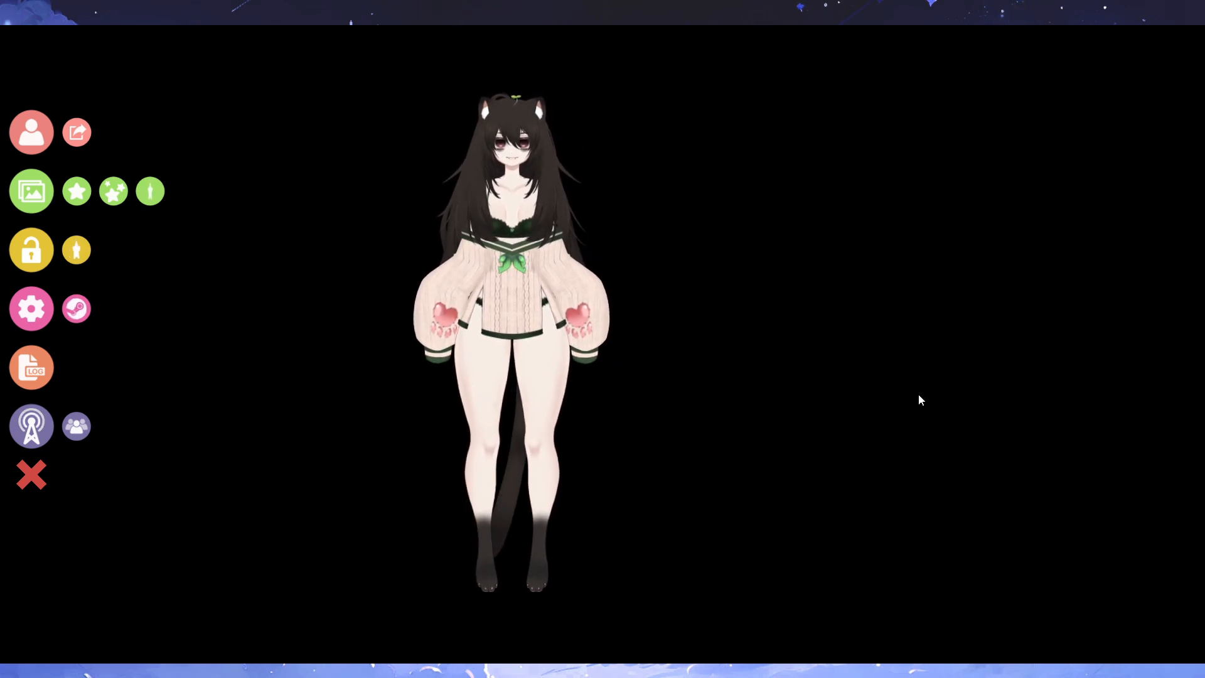
# Open the model settings and look over the movement configuration and physics options
pyautogui.click(38, 314)
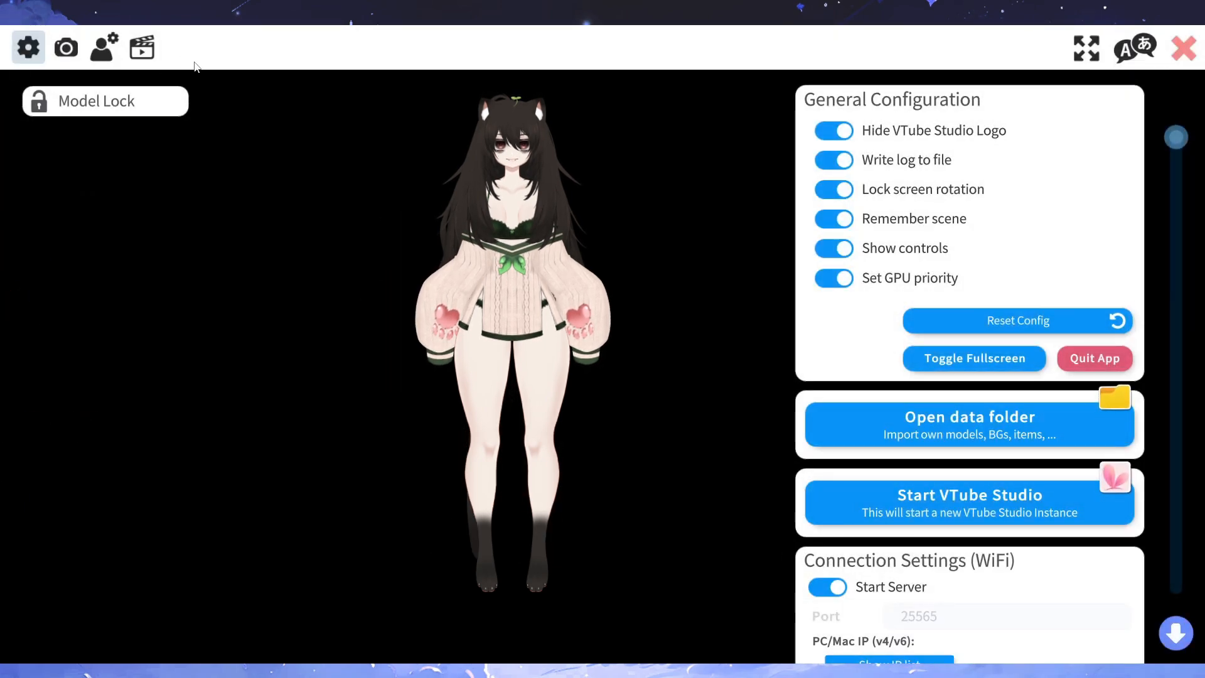
pyautogui.click(108, 50)
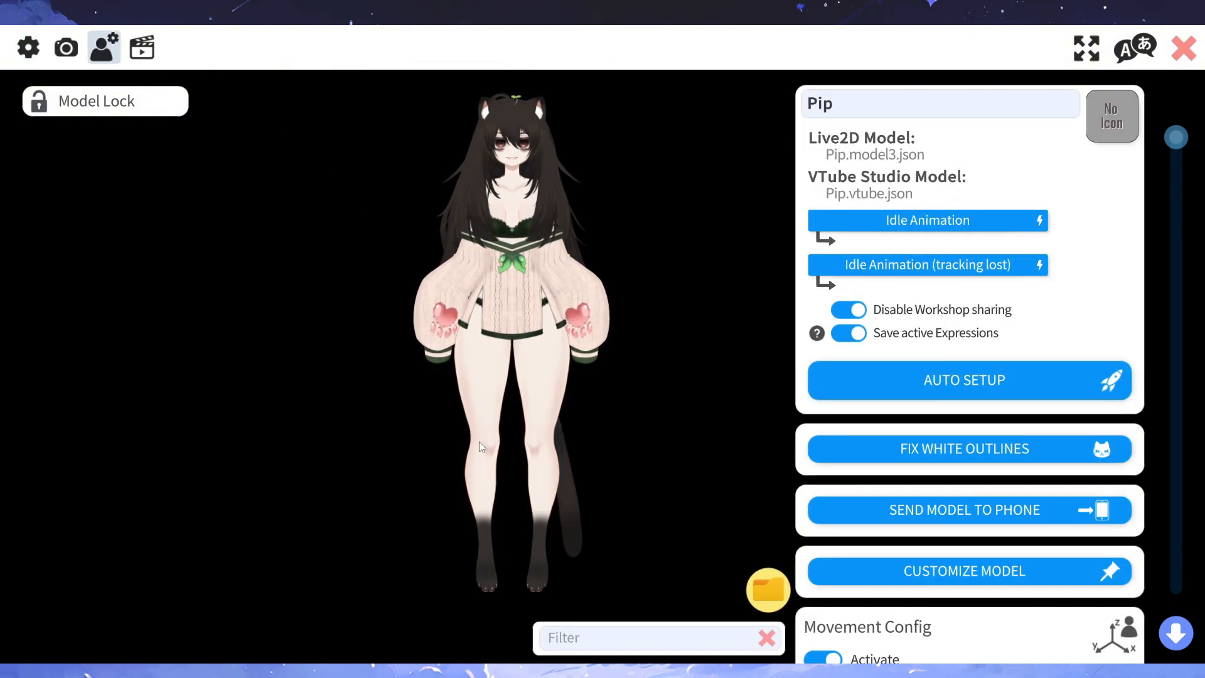
pyautogui.scroll(-6, 829, 439)
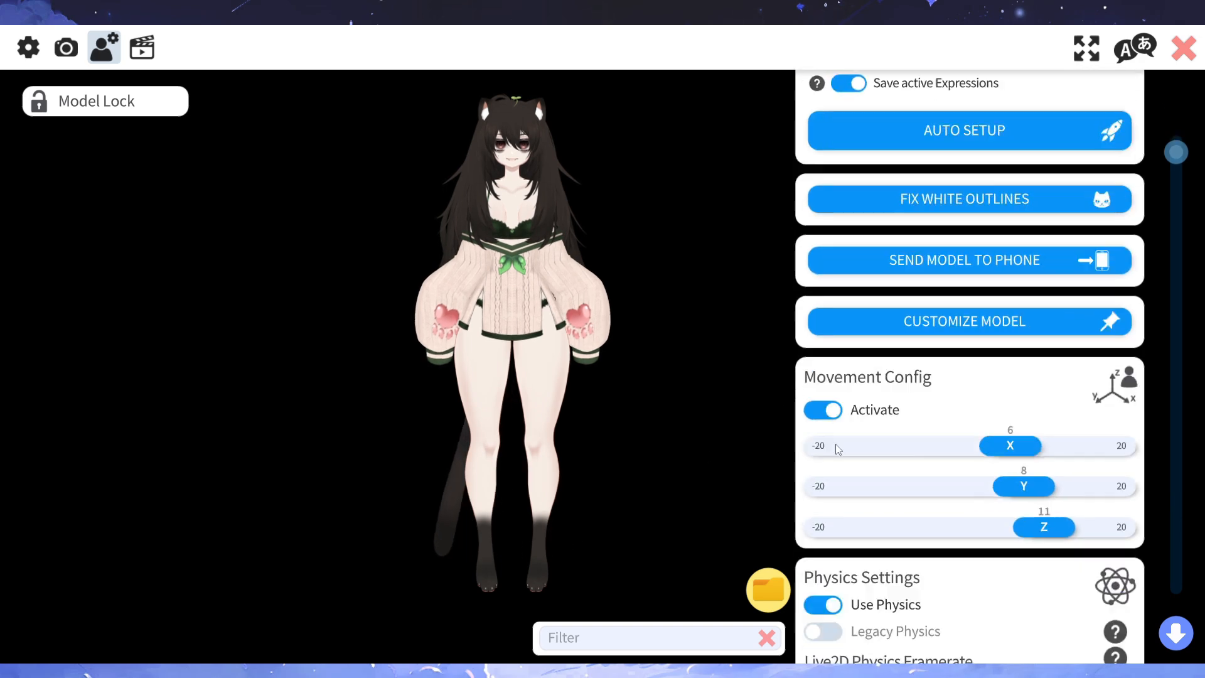
pyautogui.scroll(-2, 979, 477)
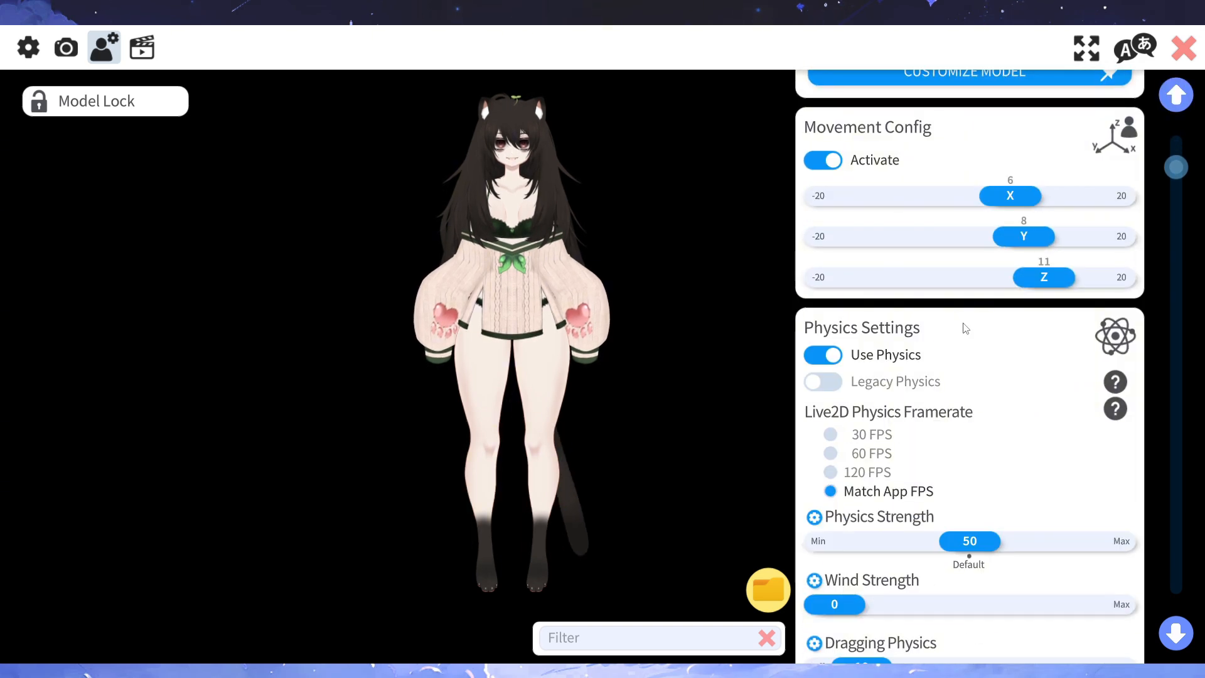
pyautogui.scroll(2, 975, 468)
pyautogui.scroll(4, 987, 480)
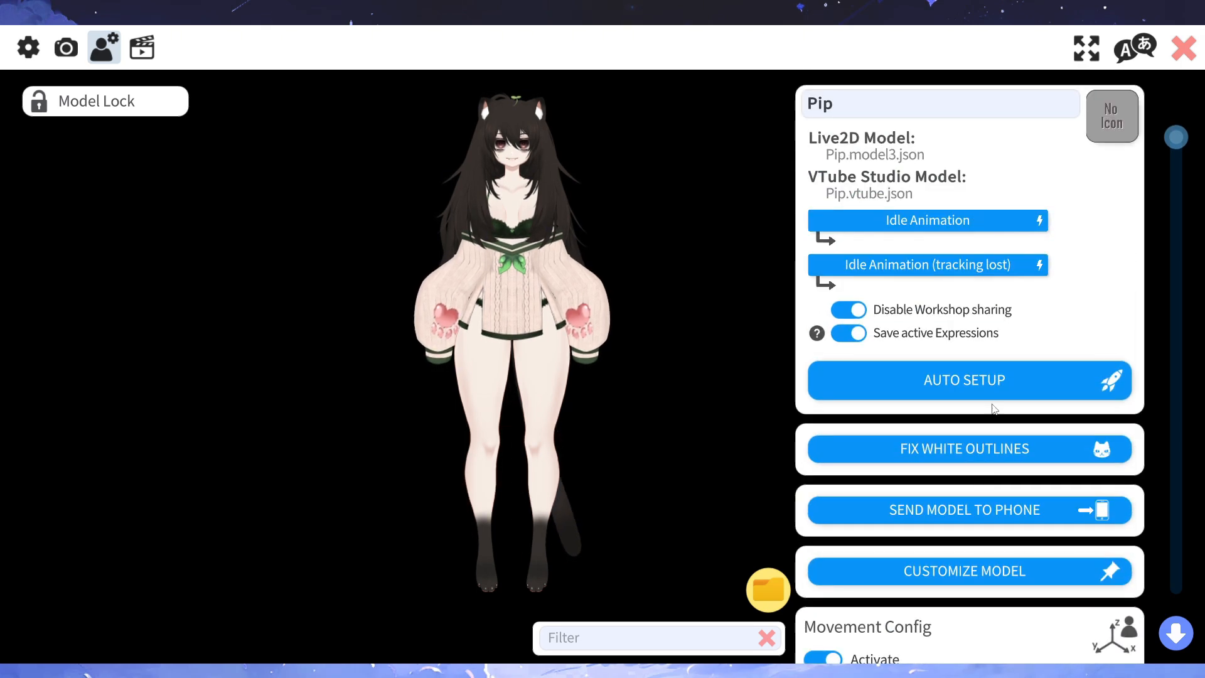
# Rename the model as "Pip Is cute"
pyautogui.click(919, 108)
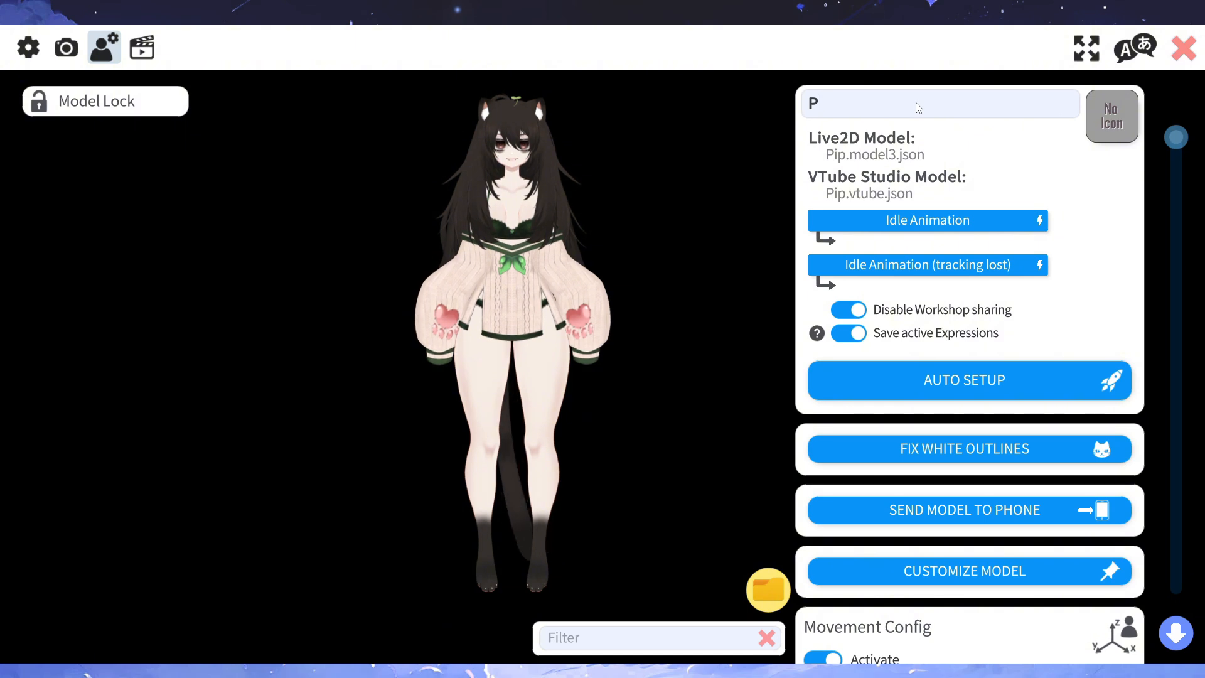
pyautogui.write('io')
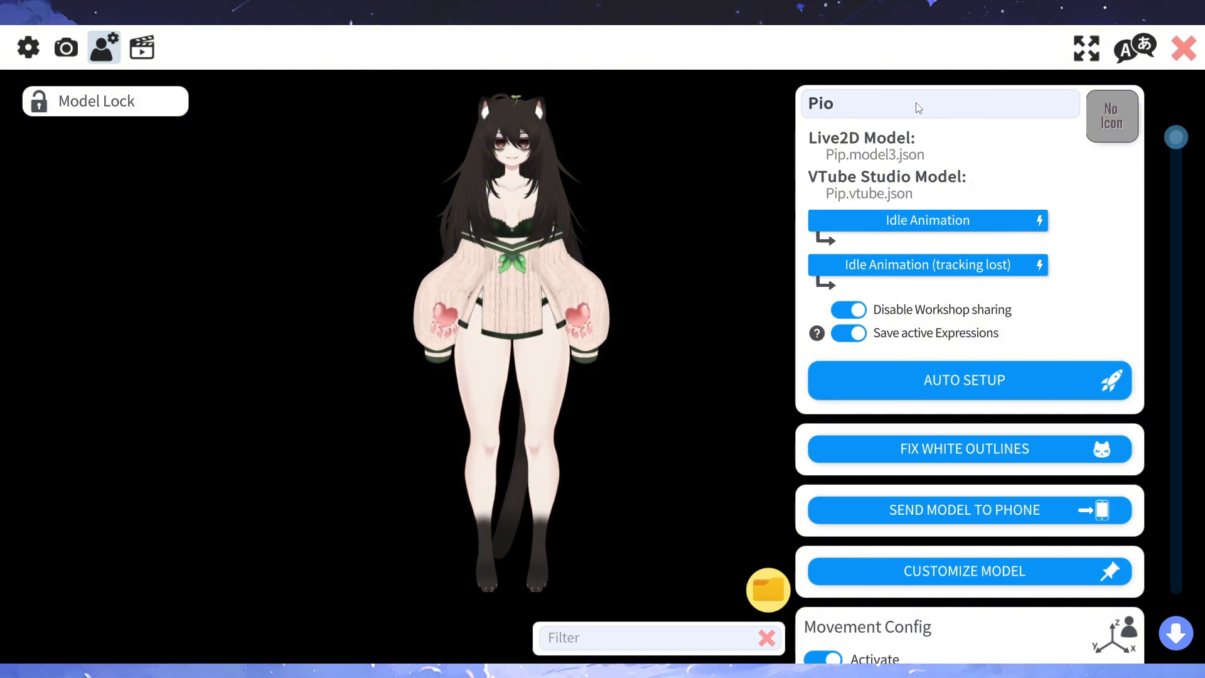
pyautogui.press('BackSpace')
pyautogui.write('p I s cute')
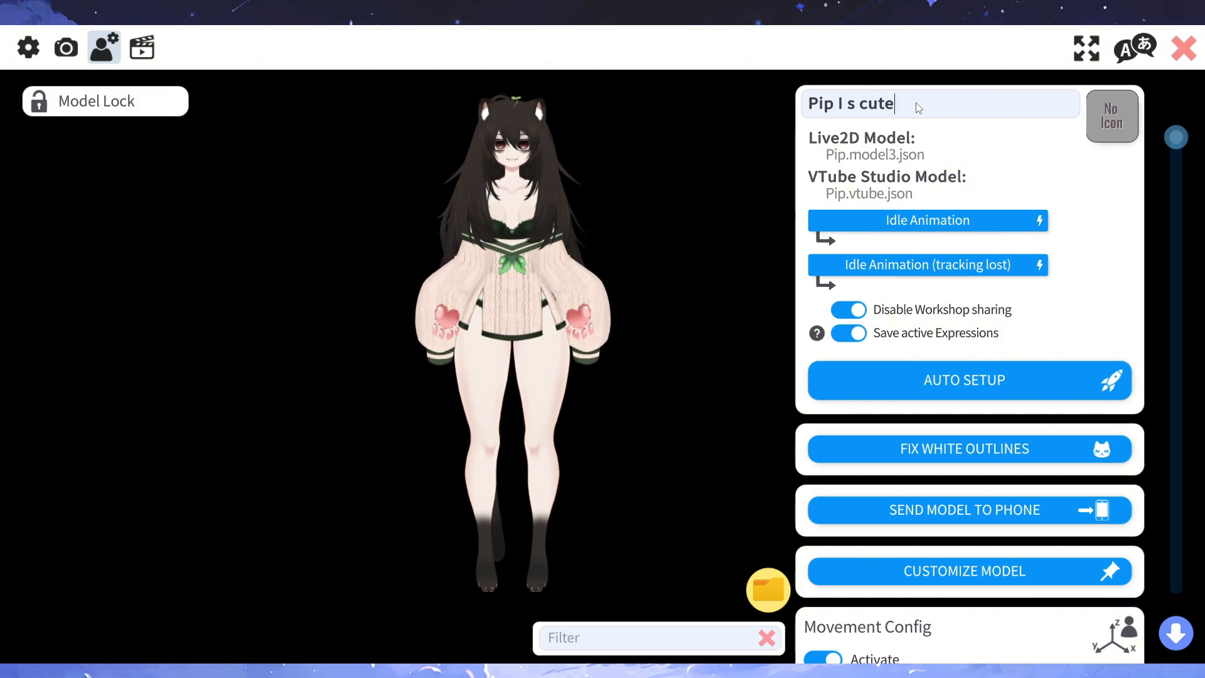
pyautogui.click(857, 102)
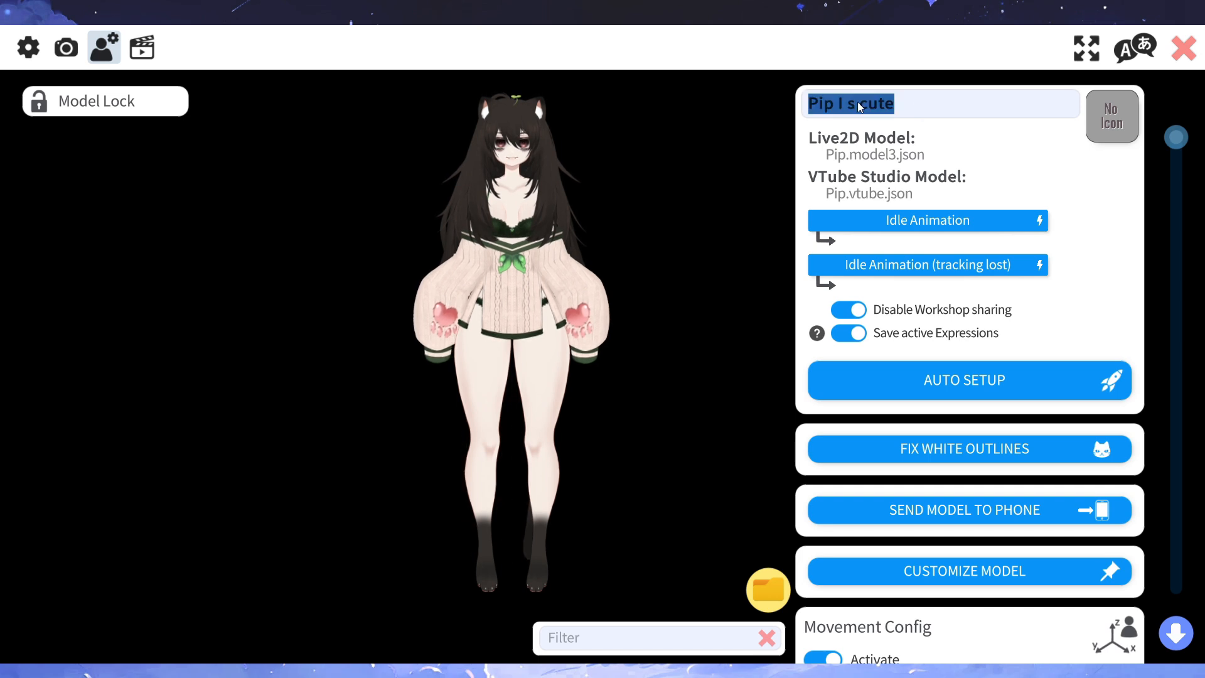
pyautogui.doubleClick(851, 103)
pyautogui.press('BackSpace')
pyautogui.press('BackSpace')
pyautogui.write('s')
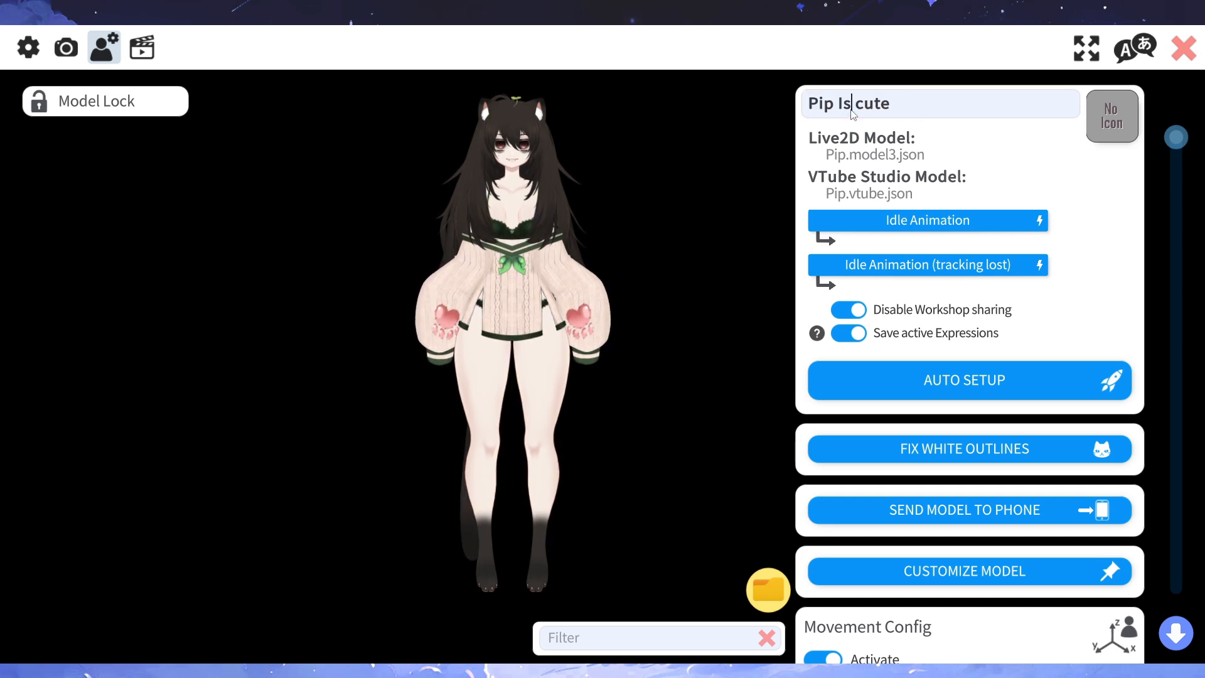
# Shorten the model's name back to "Pip"
pyautogui.click(909, 107)
pyautogui.moveTo(910, 107); pyautogui.dragTo(837, 108)
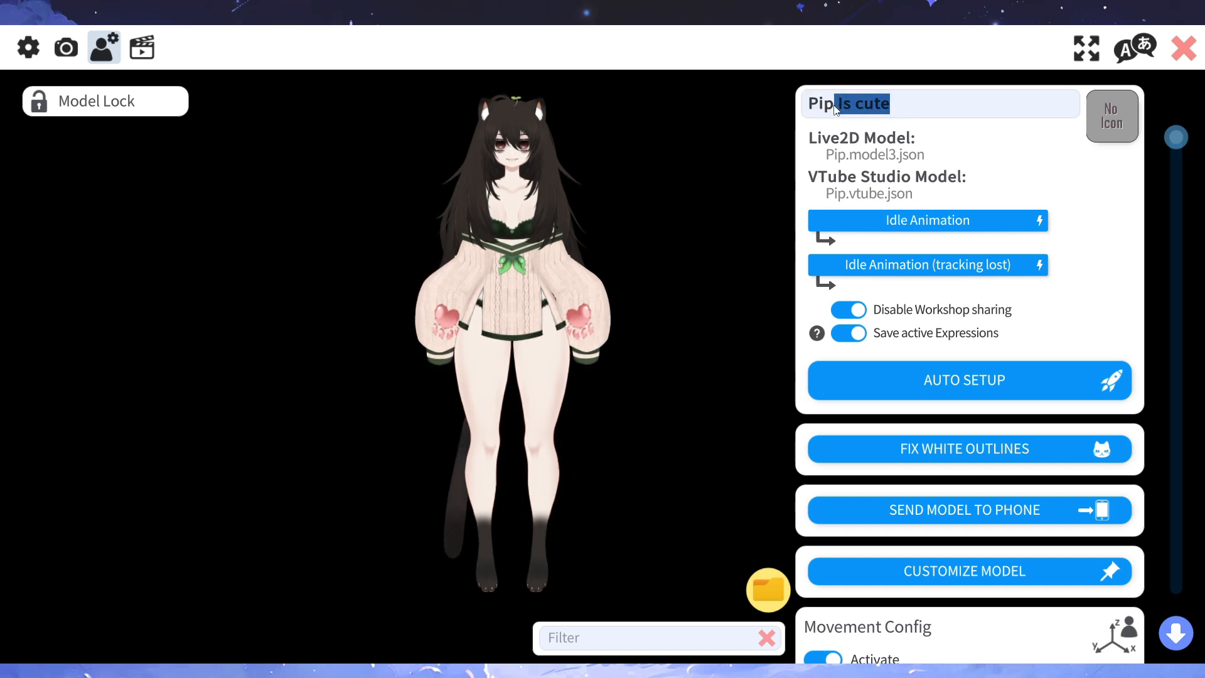
pyautogui.press('BackSpace')
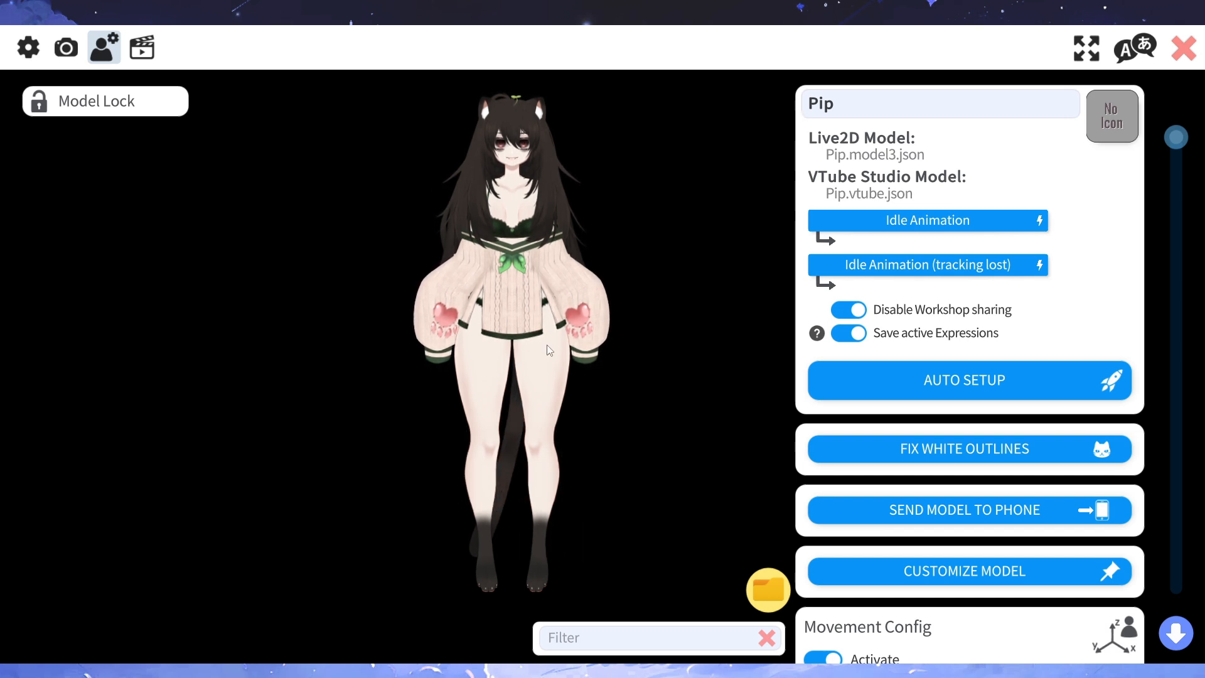
# Assign PurrinPip.png as the model's icon
pyautogui.click(1121, 112)
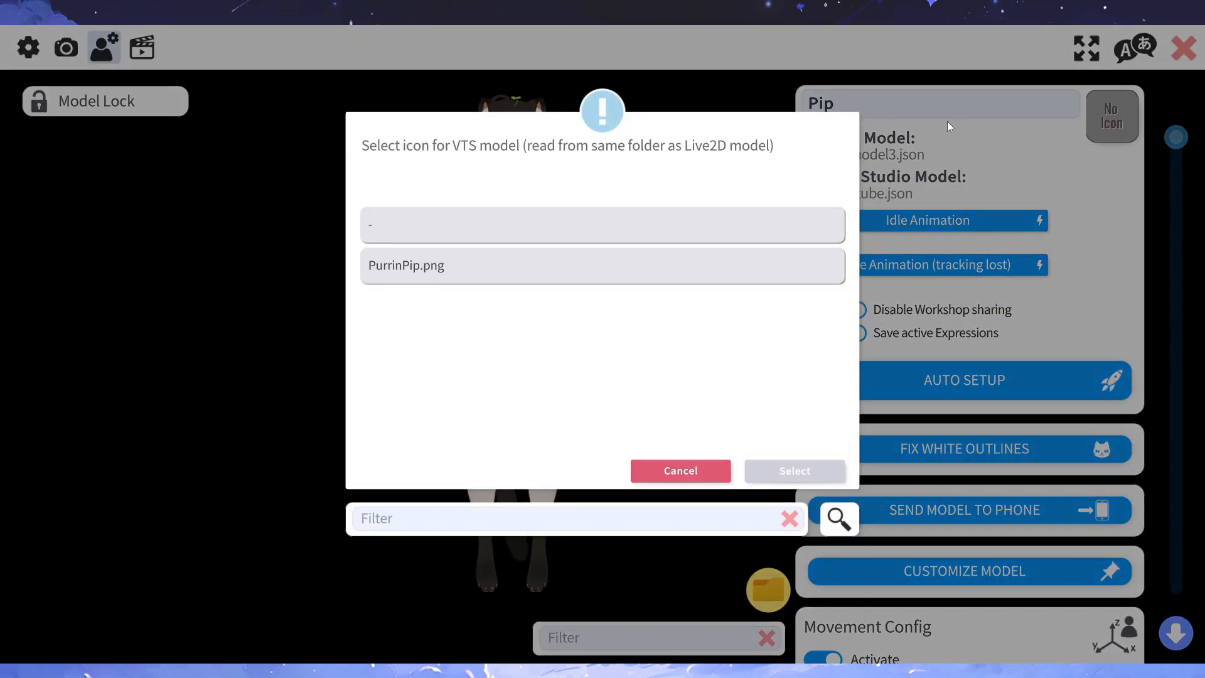
pyautogui.press('Escape')
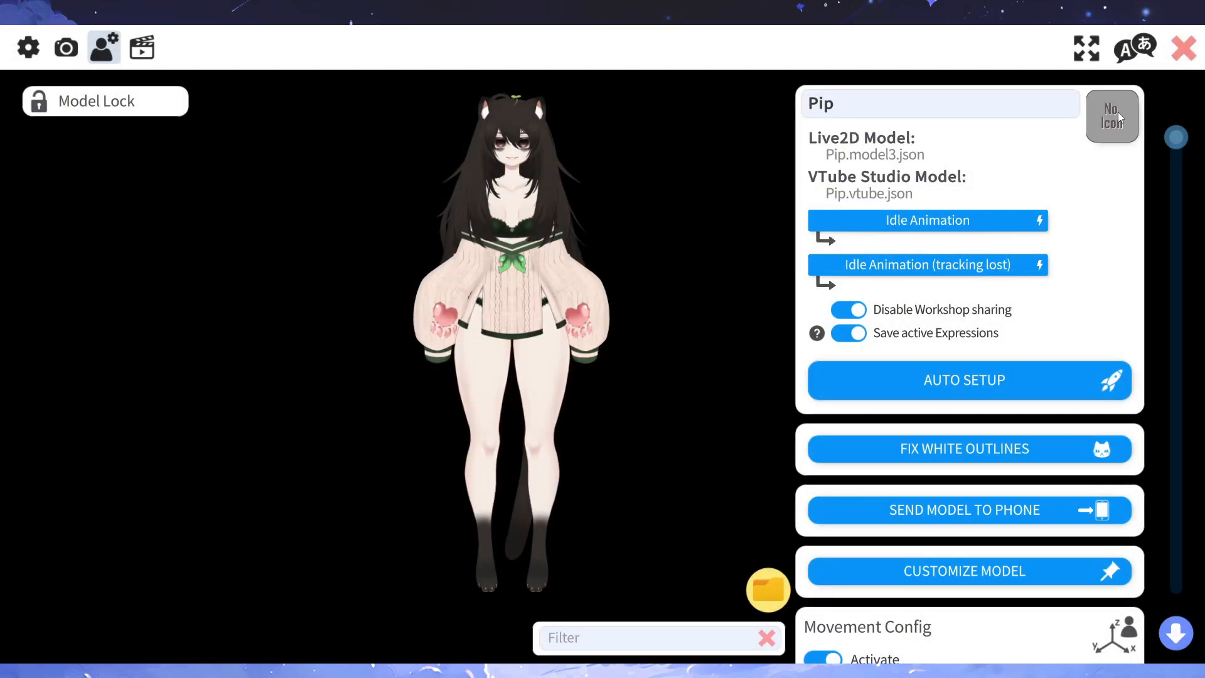
pyautogui.click(1117, 111)
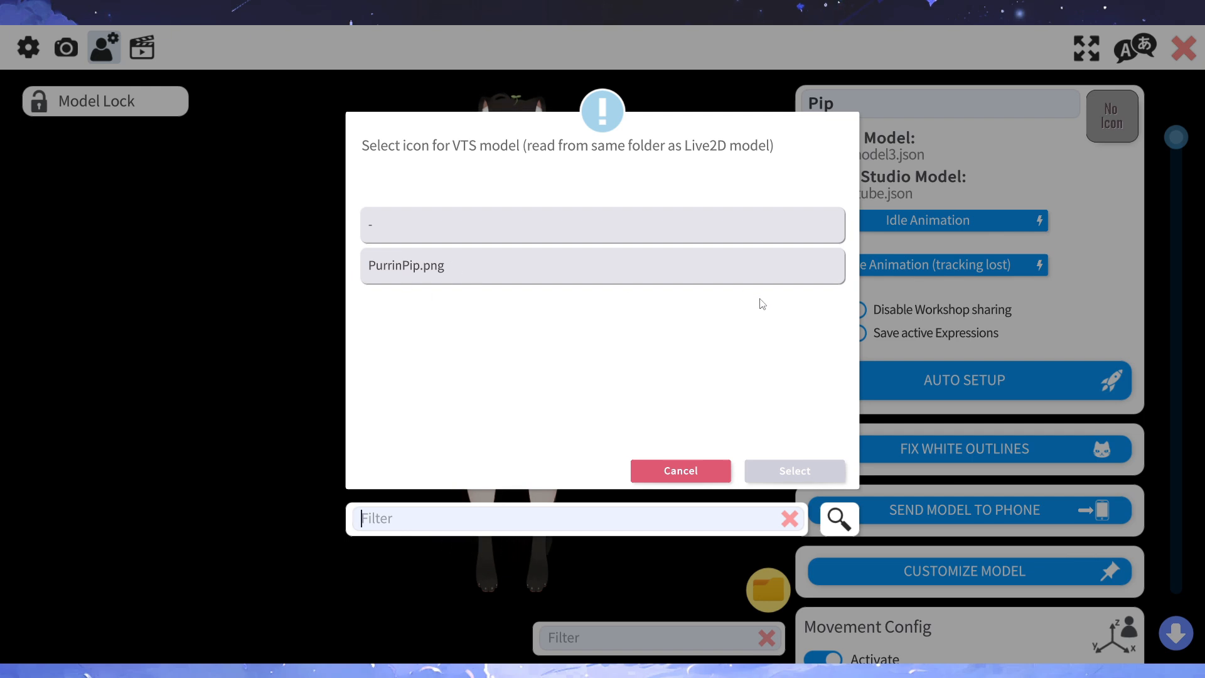
pyautogui.click(440, 271)
pyautogui.click(797, 470)
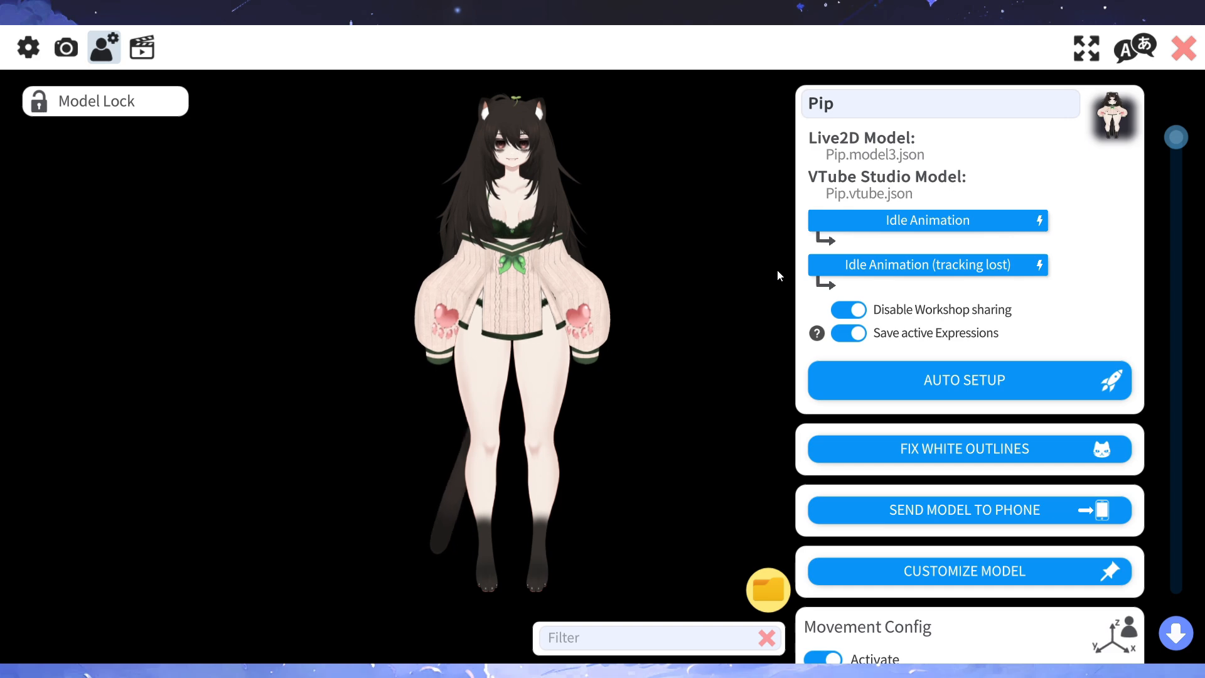
# Look through the model settings down to the tracking parameters for face rotation, eye opening and eye smile
pyautogui.scroll(-15, 973, 238)
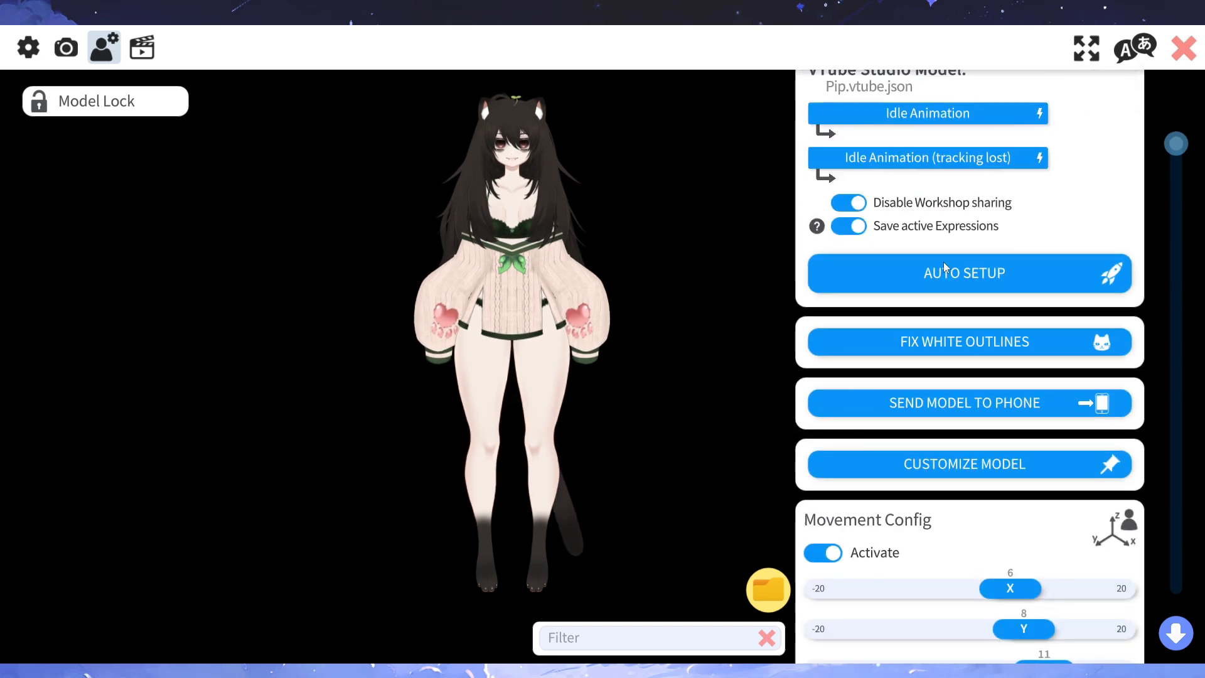
pyautogui.scroll(-4, 1047, 309)
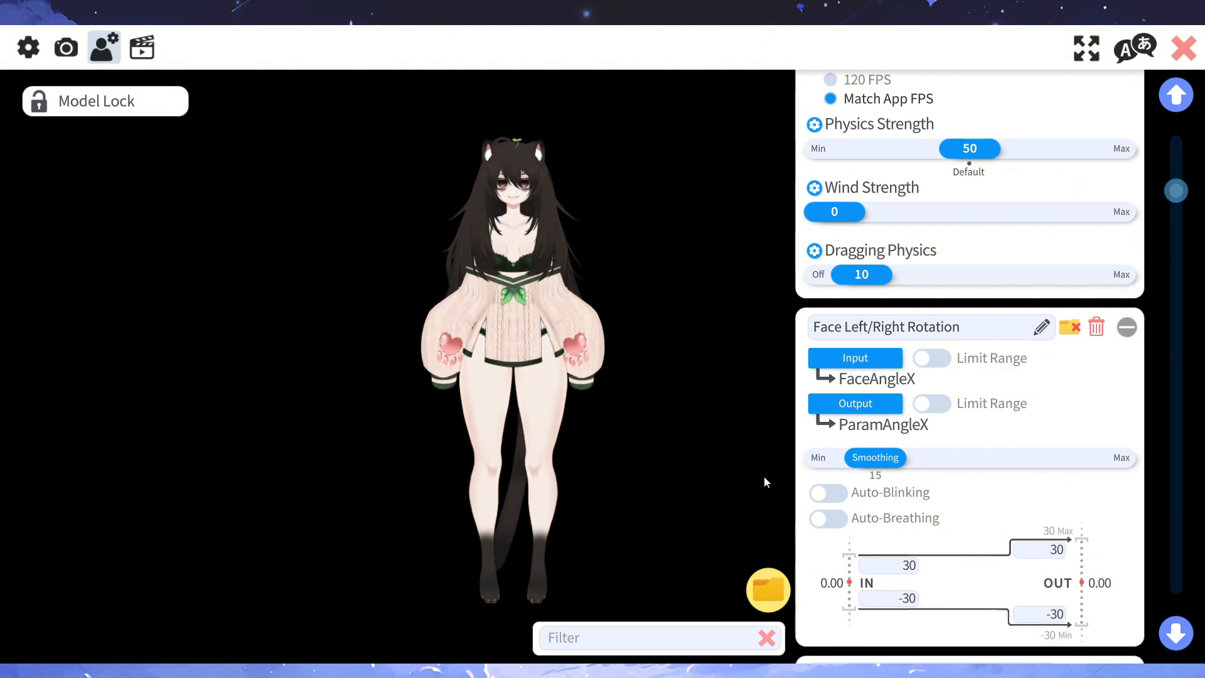
pyautogui.moveTo(1175, 192); pyautogui.dragTo(1175, 277)
pyautogui.scroll(-3, 1023, 444)
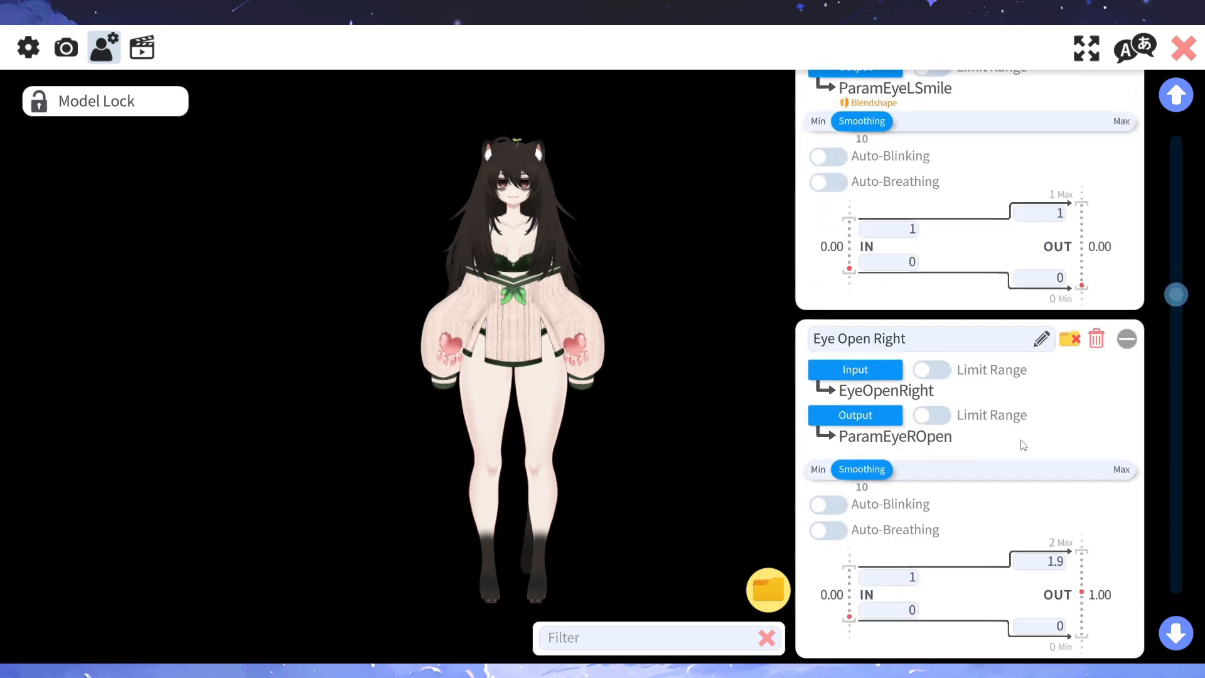
pyautogui.scroll(6, 1023, 452)
pyautogui.scroll(-2, 1031, 458)
pyautogui.scroll(-2, 1030, 480)
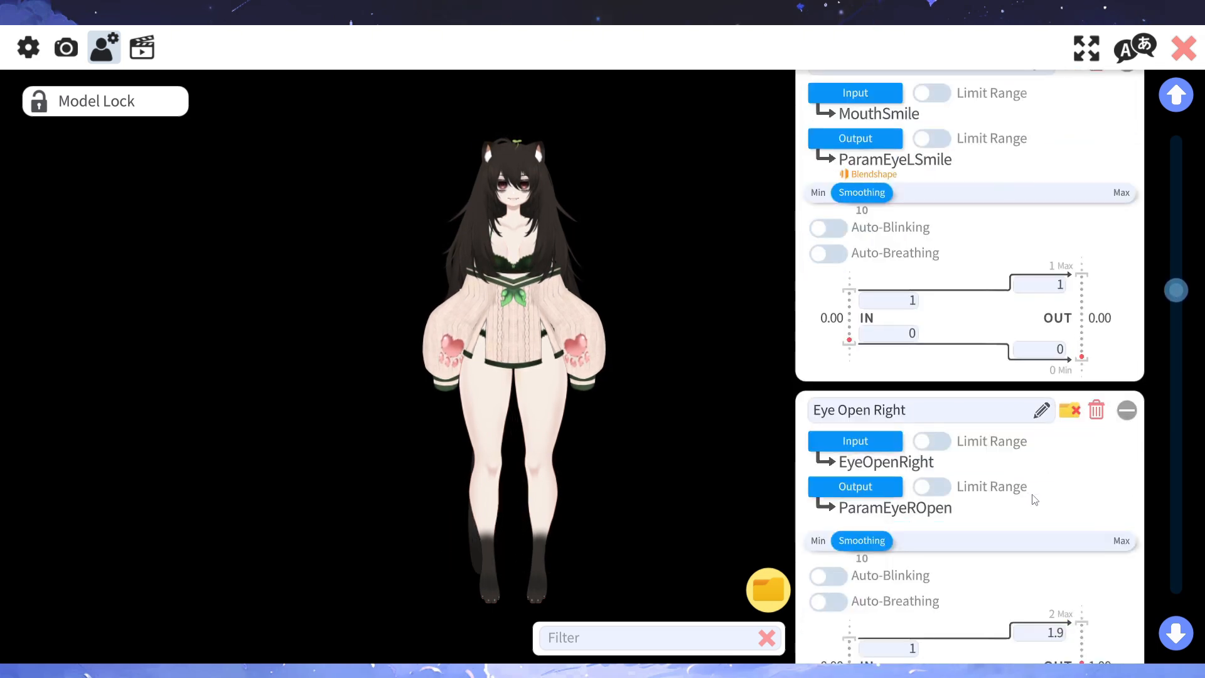
pyautogui.scroll(3, 1033, 497)
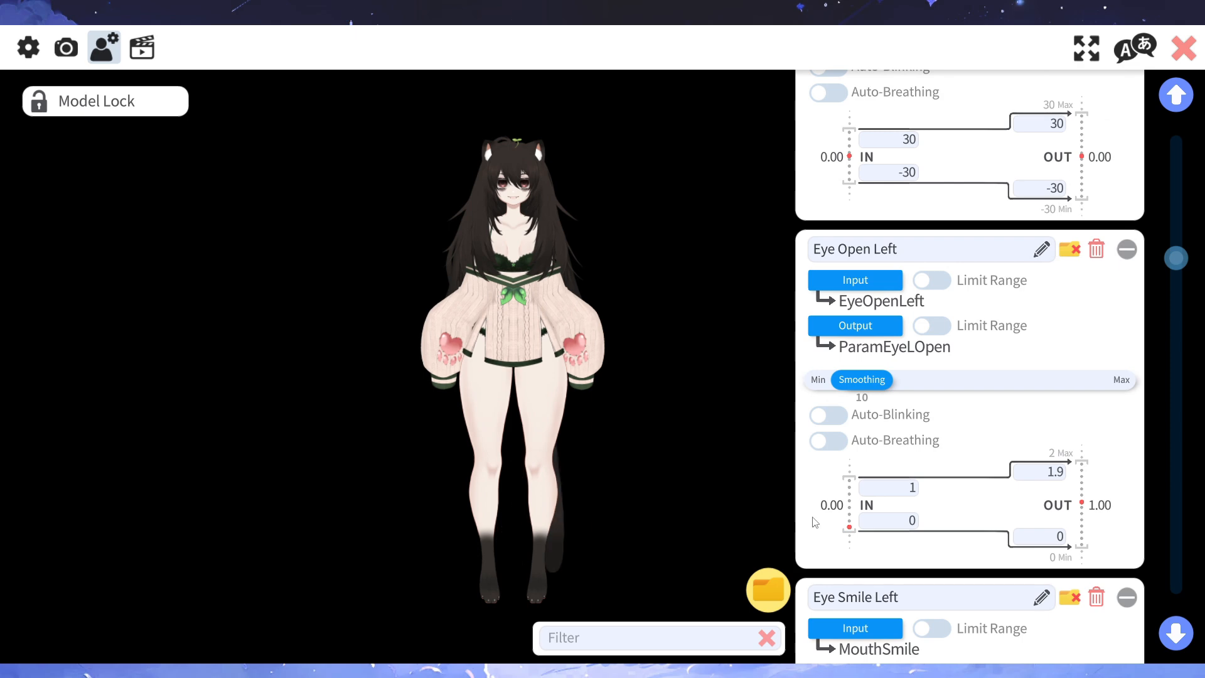
# Open the model config folder editor and create folders named Head and Eyebrows
pyautogui.click(769, 590)
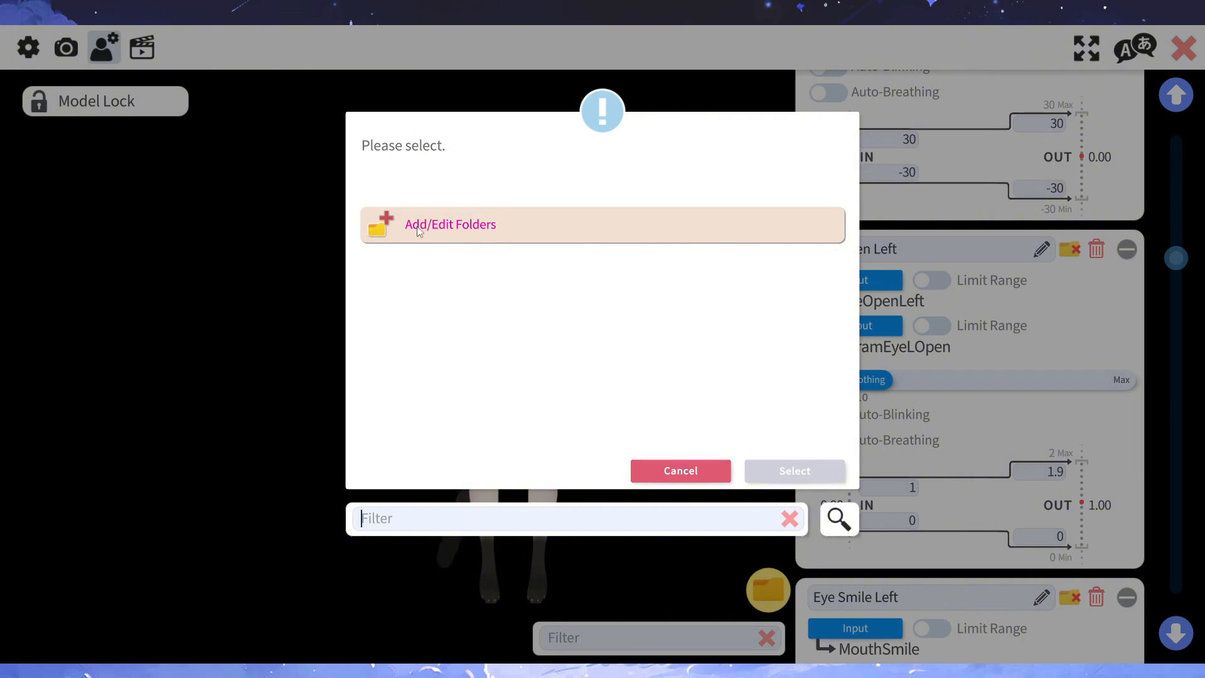
pyautogui.click(373, 231)
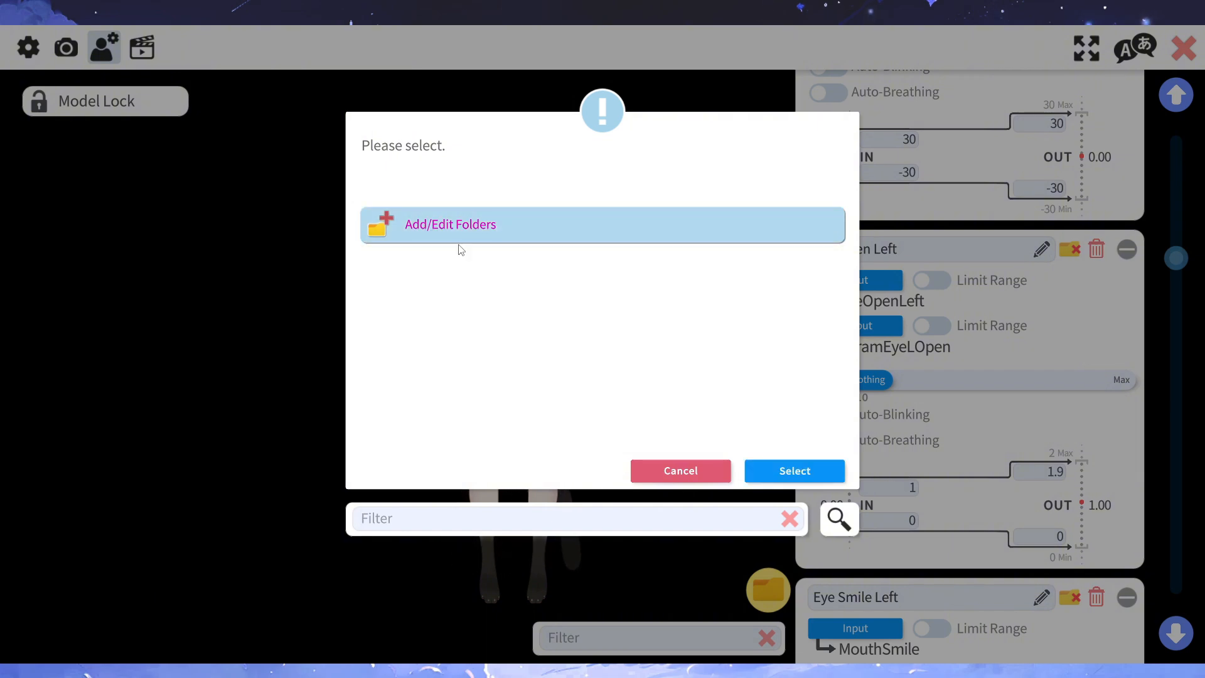
pyautogui.click(816, 465)
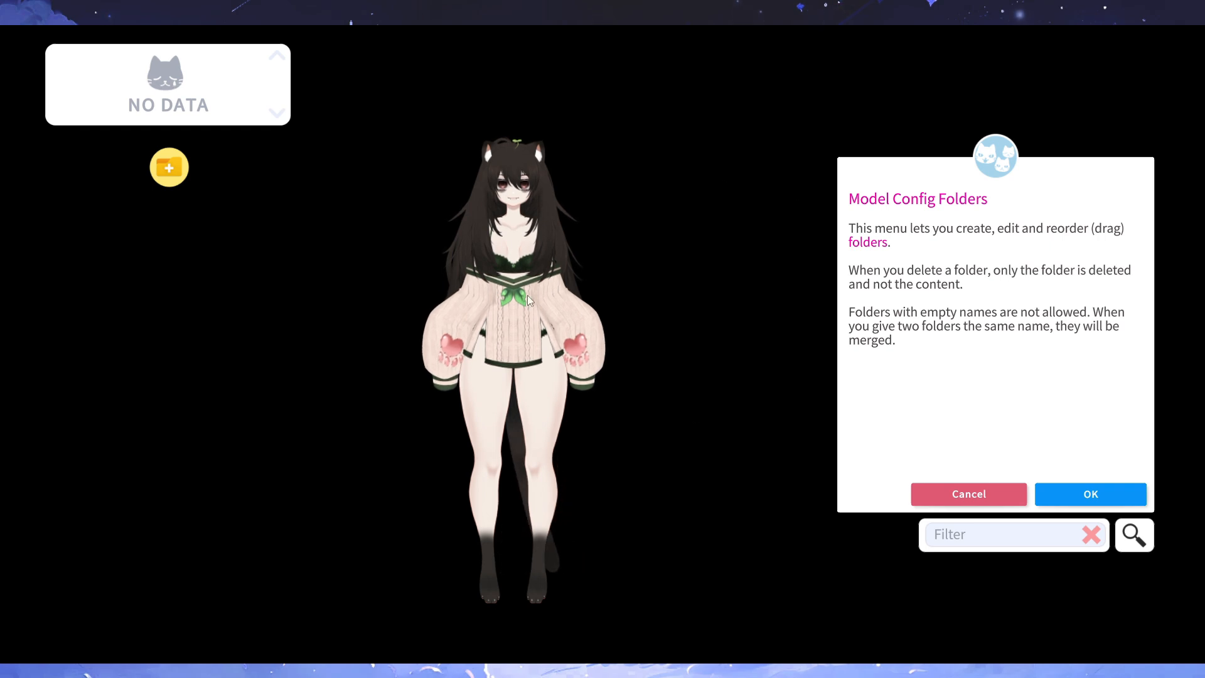
pyautogui.click(170, 168)
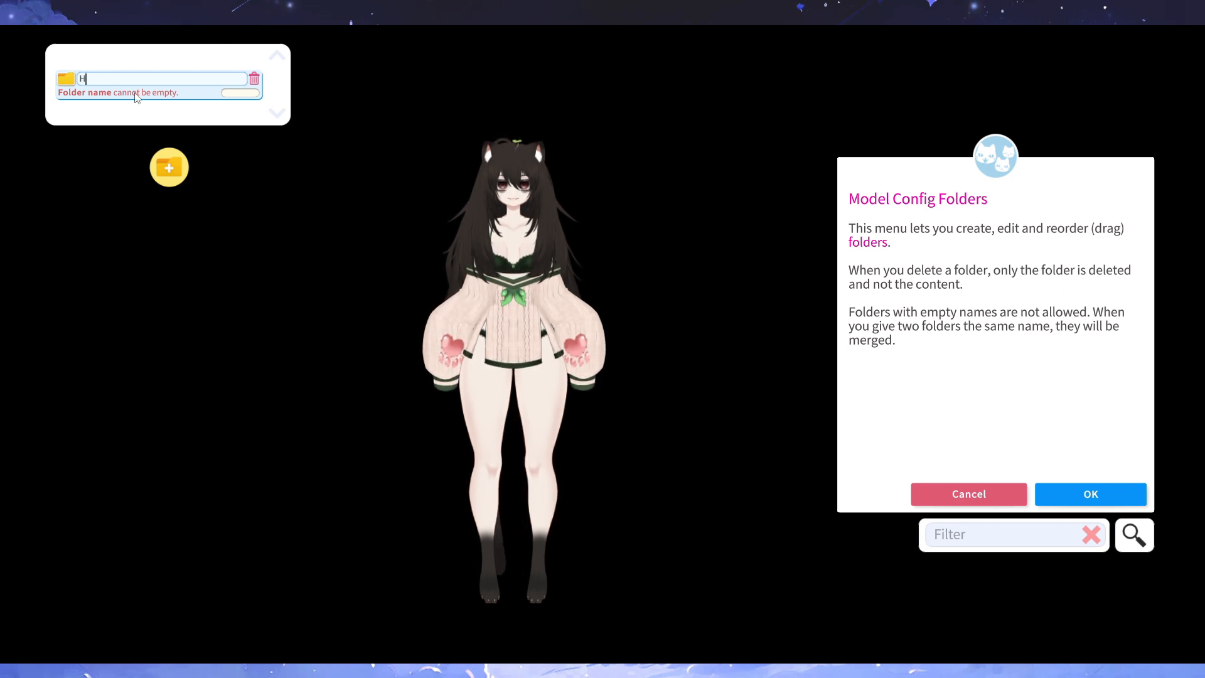
pyautogui.click(168, 165)
pyautogui.write('Eyebrows')
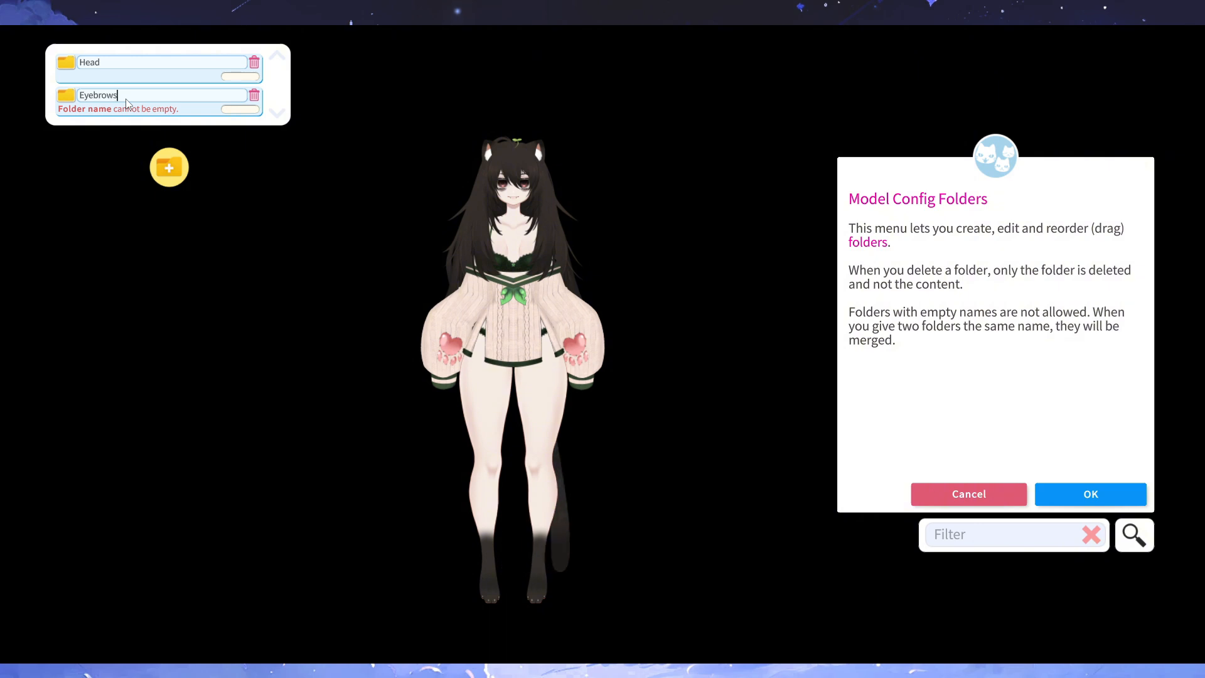
# Add three more model config folders named Eyes, Face and Body
pyautogui.click(168, 167)
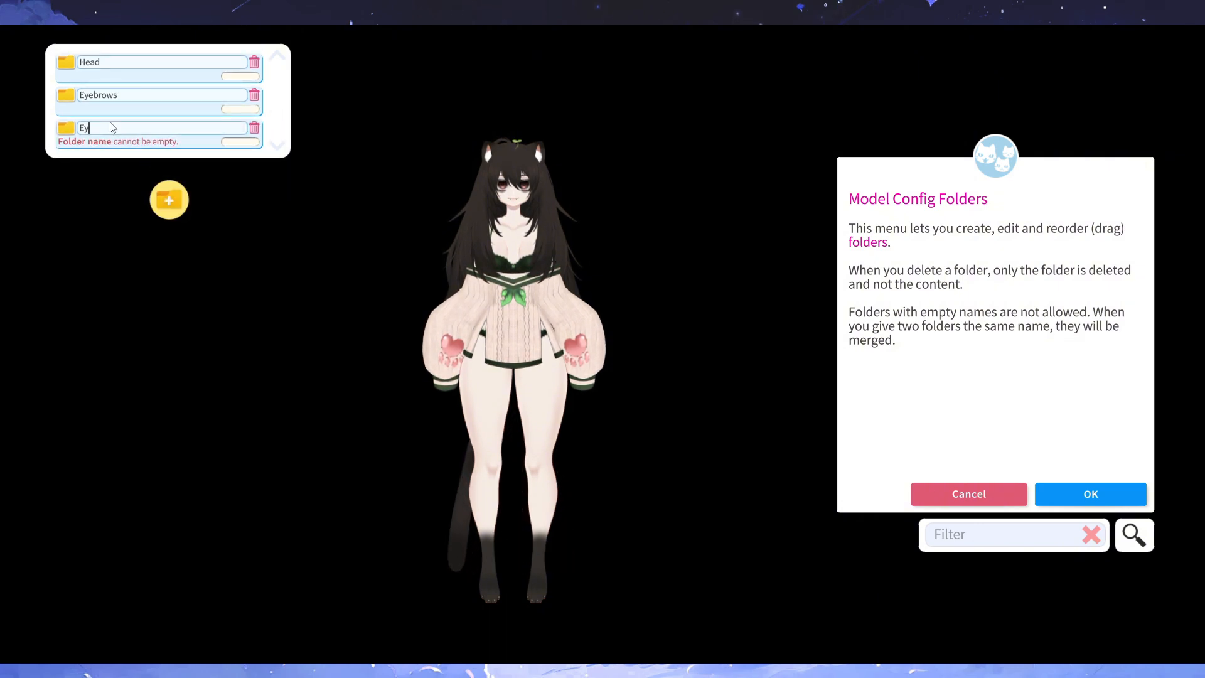
pyautogui.write('Eyes')
pyautogui.click(168, 200)
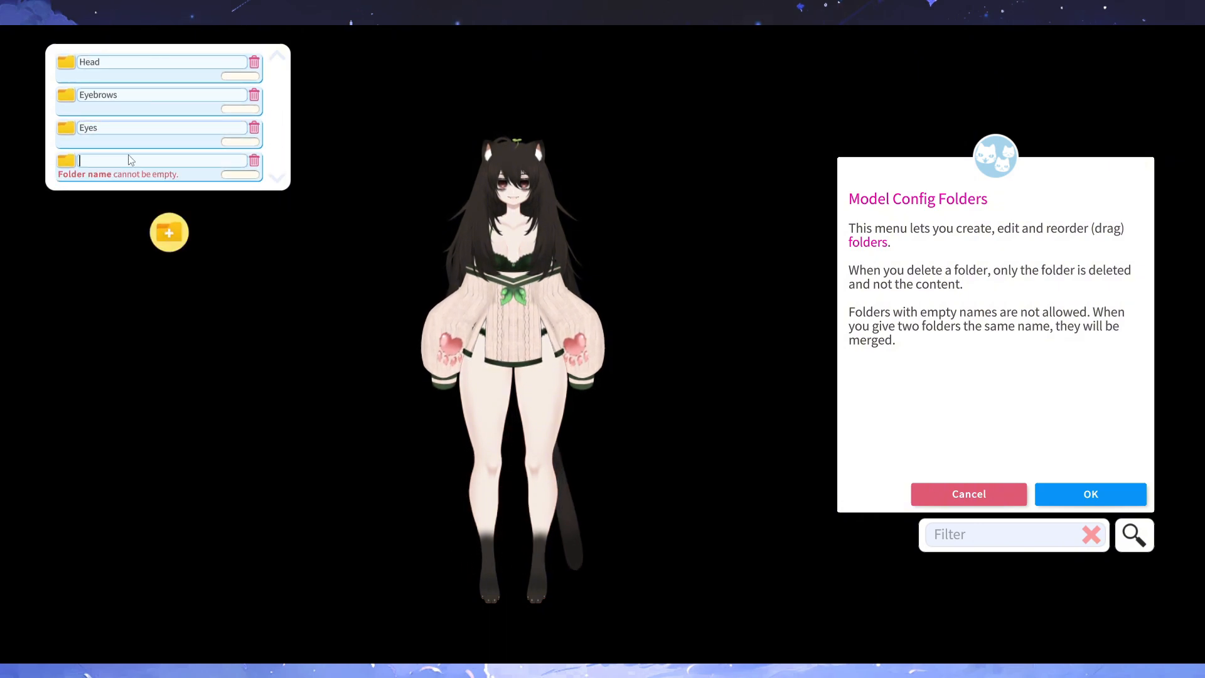
pyautogui.write('Face')
pyautogui.click(169, 232)
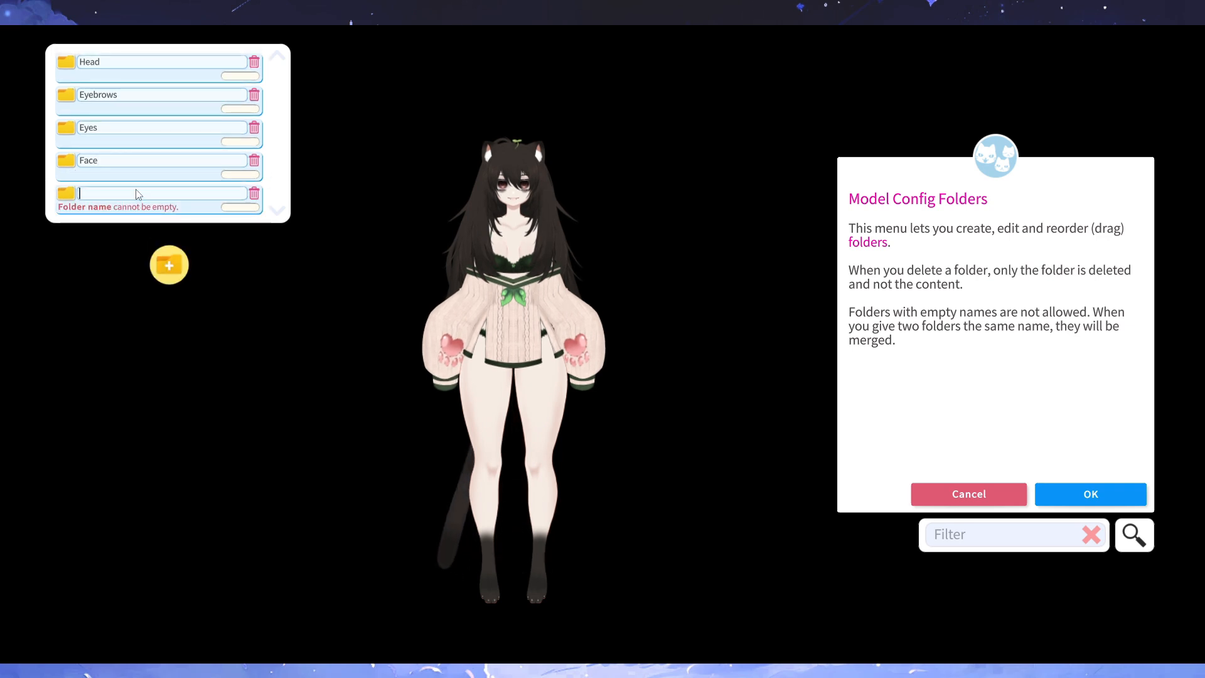
pyautogui.write('Body')
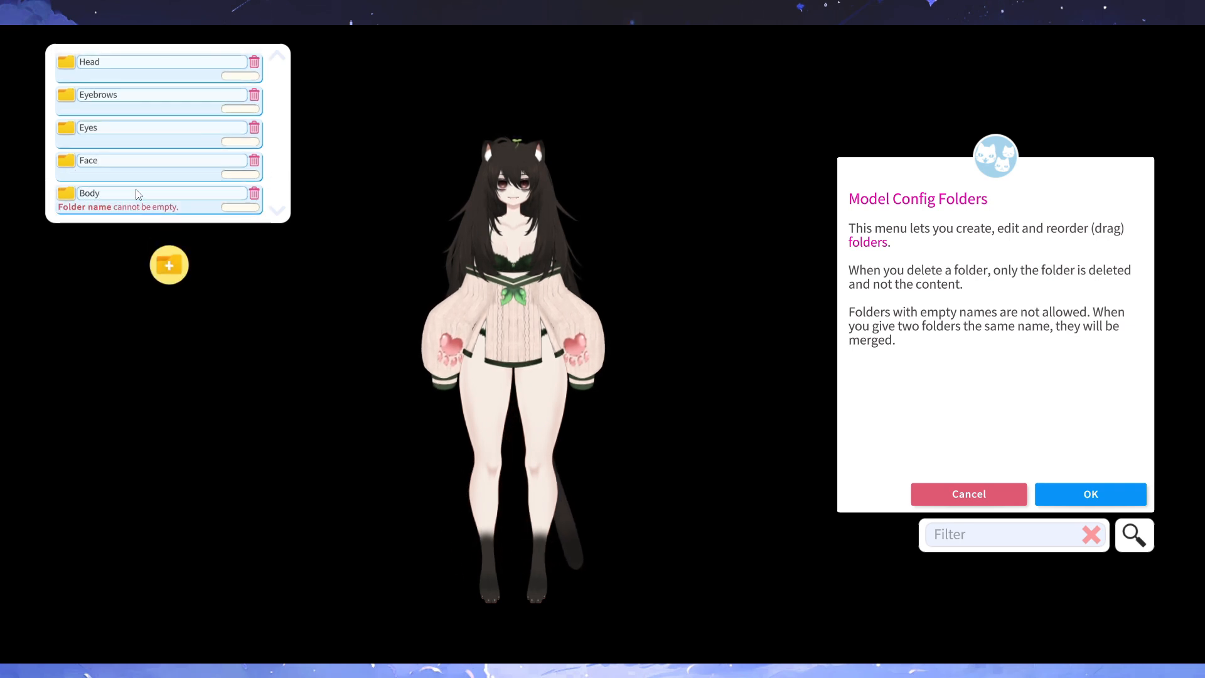
# Delete the Face folder and rename the Head folder as Face
pyautogui.click(109, 167)
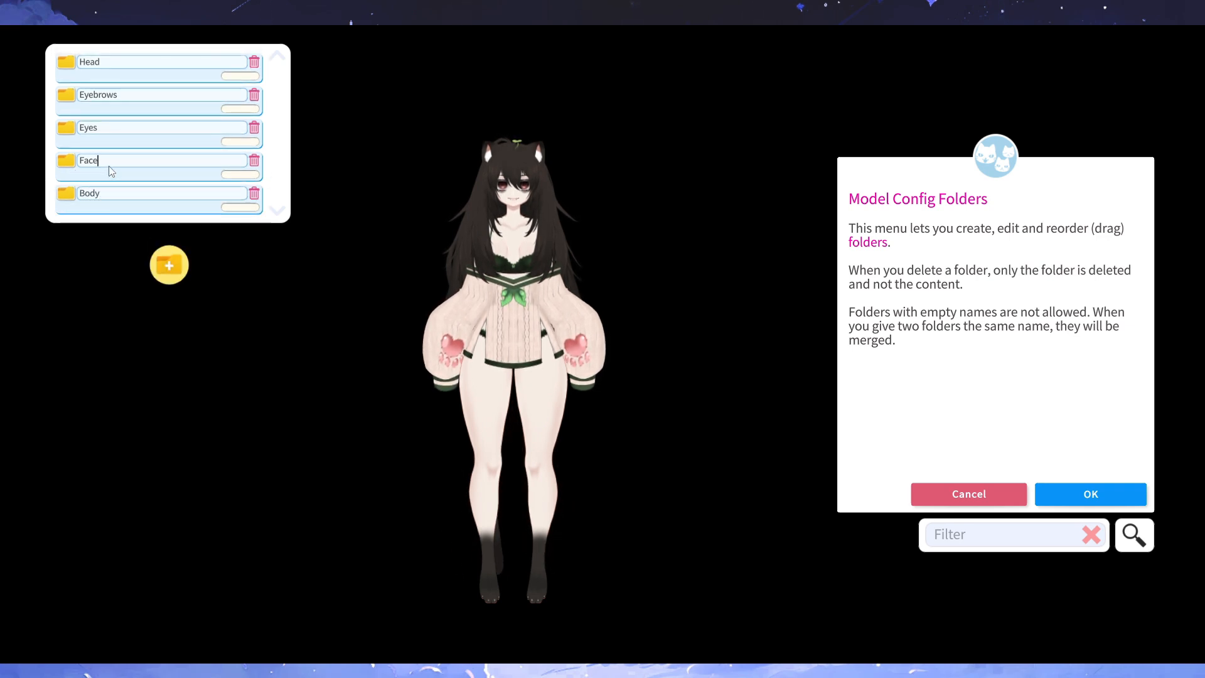
pyautogui.click(254, 162)
pyautogui.click(106, 67)
pyautogui.moveTo(100, 65); pyautogui.dragTo(83, 60)
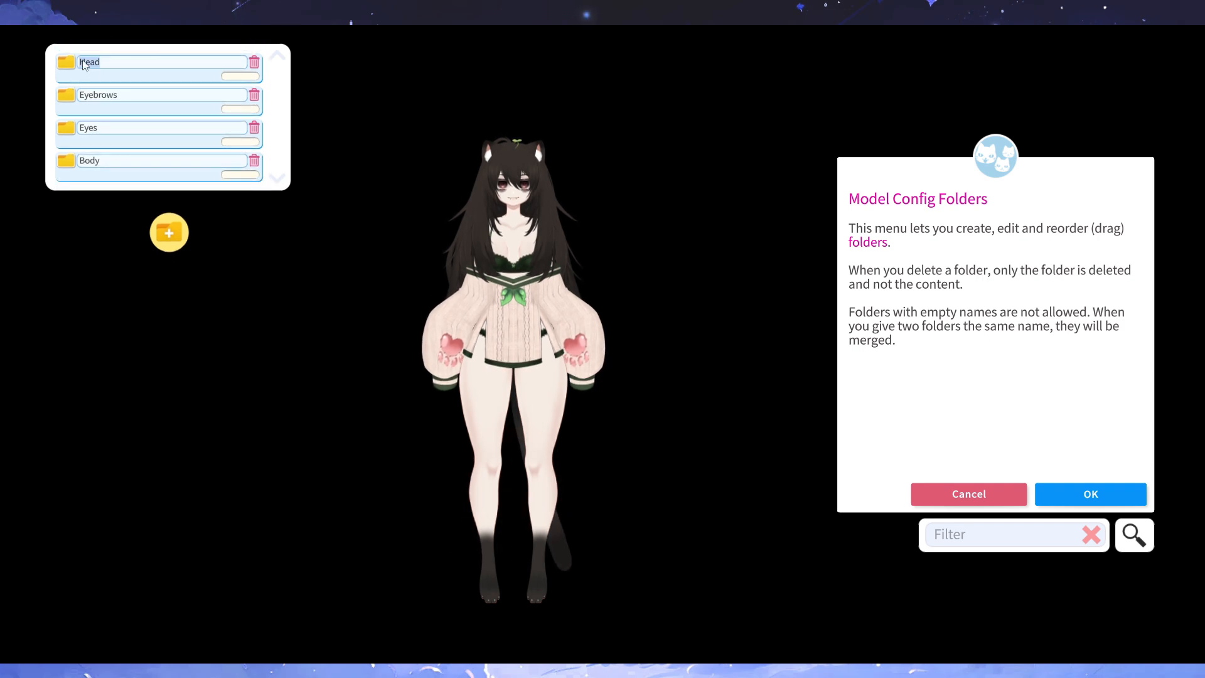
pyautogui.press('BackSpace')
pyautogui.write('Face')
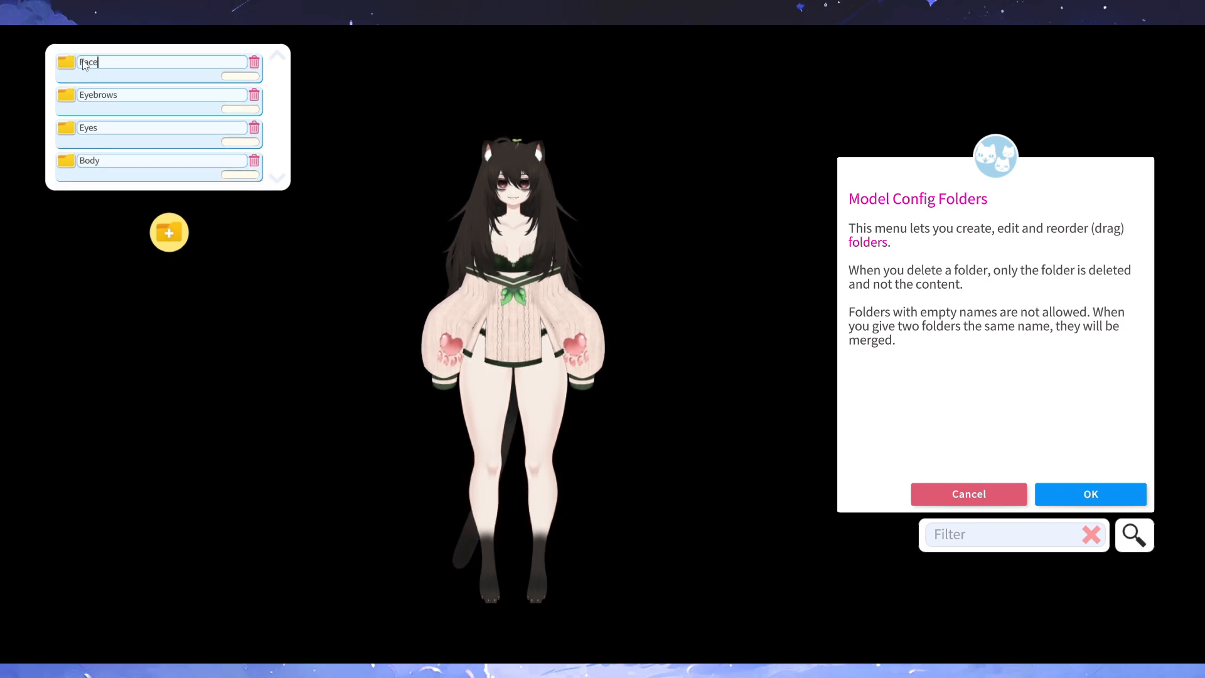
# Add another model config folder named Mouth
pyautogui.click(157, 226)
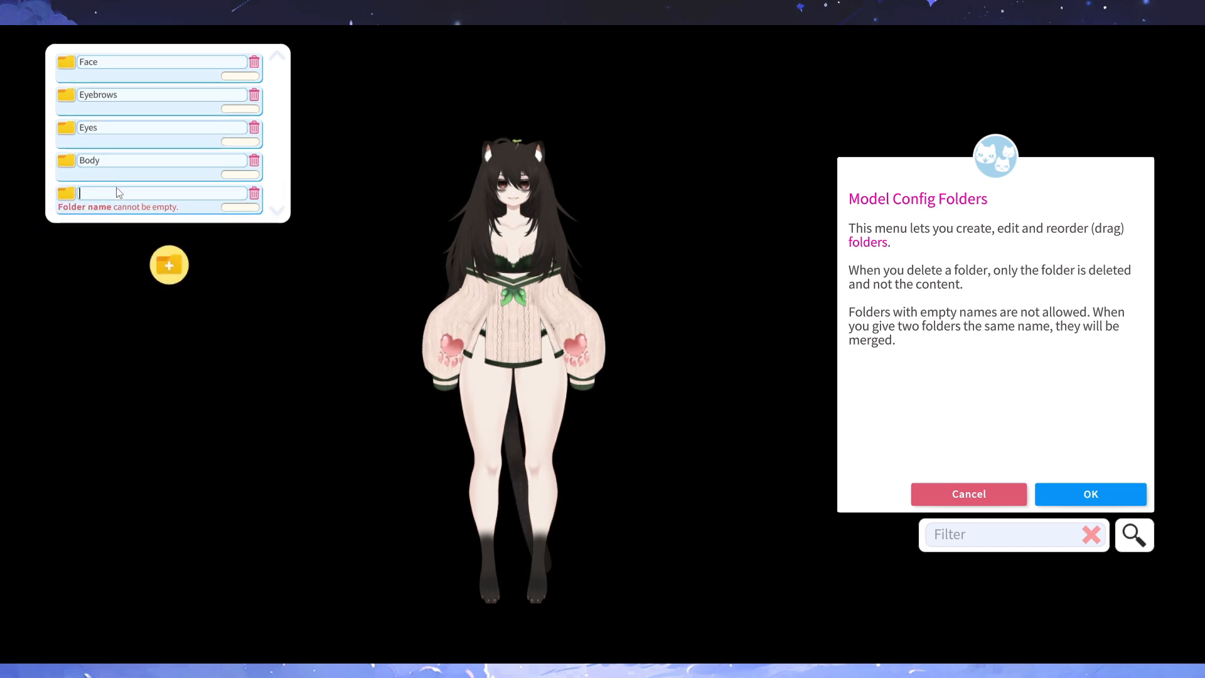
pyautogui.write('Mouth')
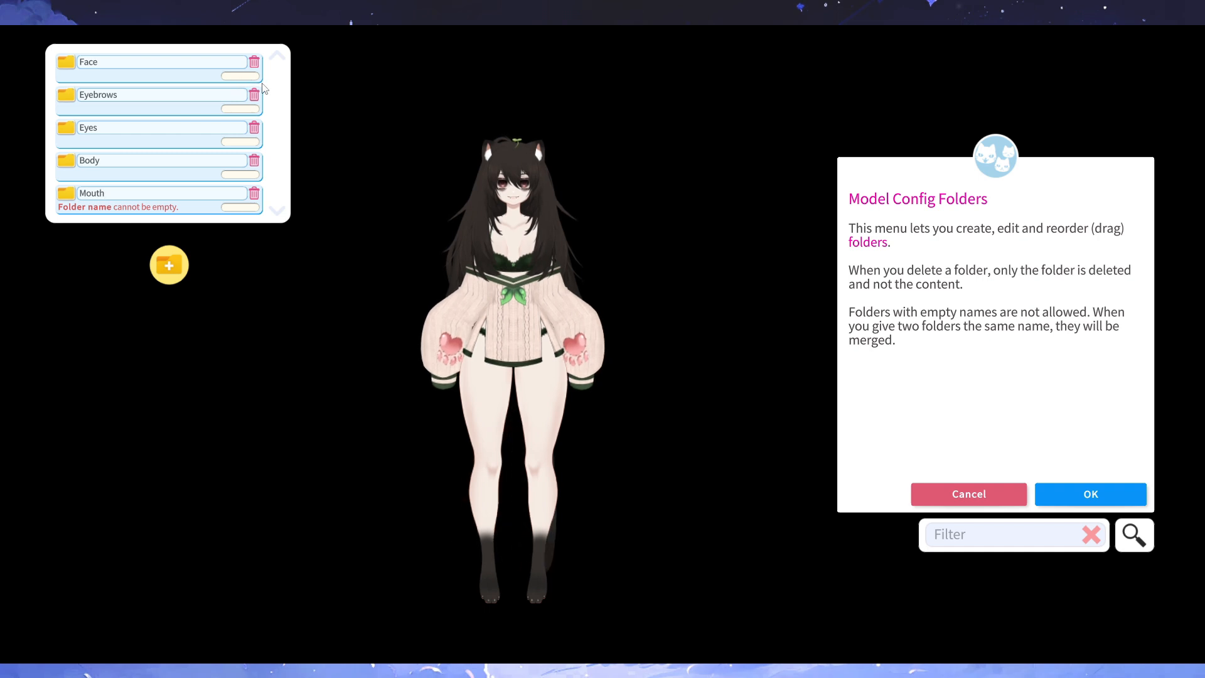
# Set the Face folder's color to light purple, #9FA0FE
pyautogui.click(234, 77)
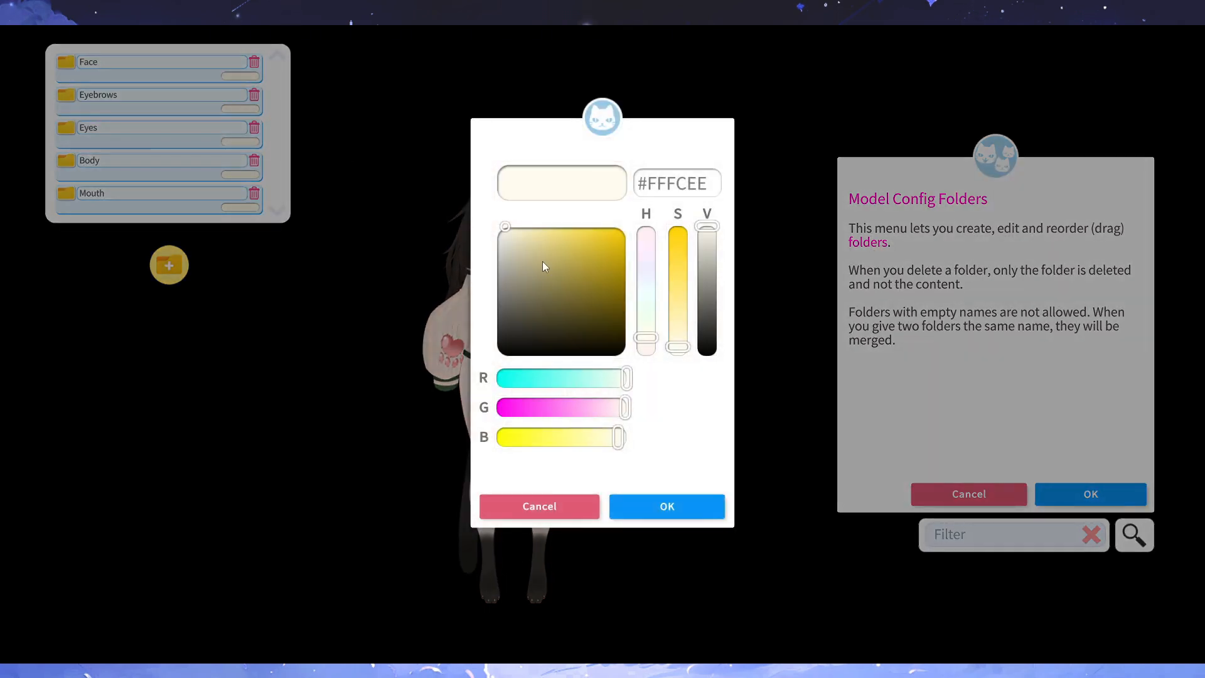
pyautogui.moveTo(605, 384); pyautogui.dragTo(560, 379)
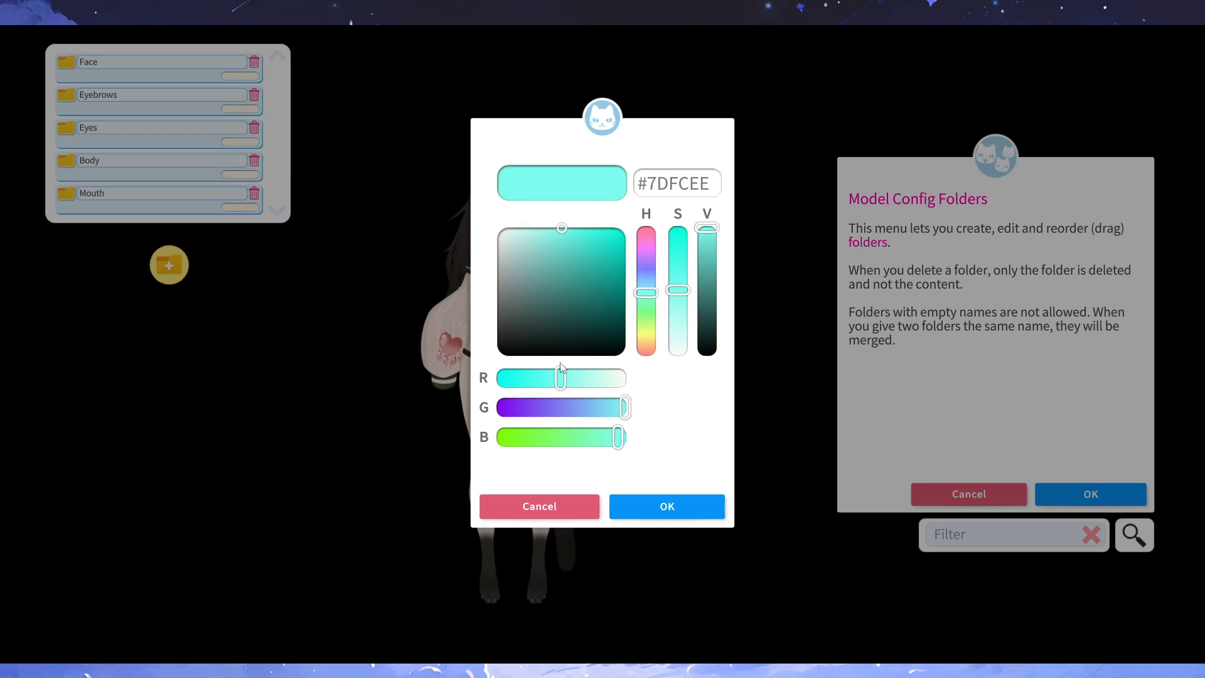
pyautogui.moveTo(551, 231); pyautogui.dragTo(583, 232)
pyautogui.moveTo(563, 406); pyautogui.dragTo(541, 405)
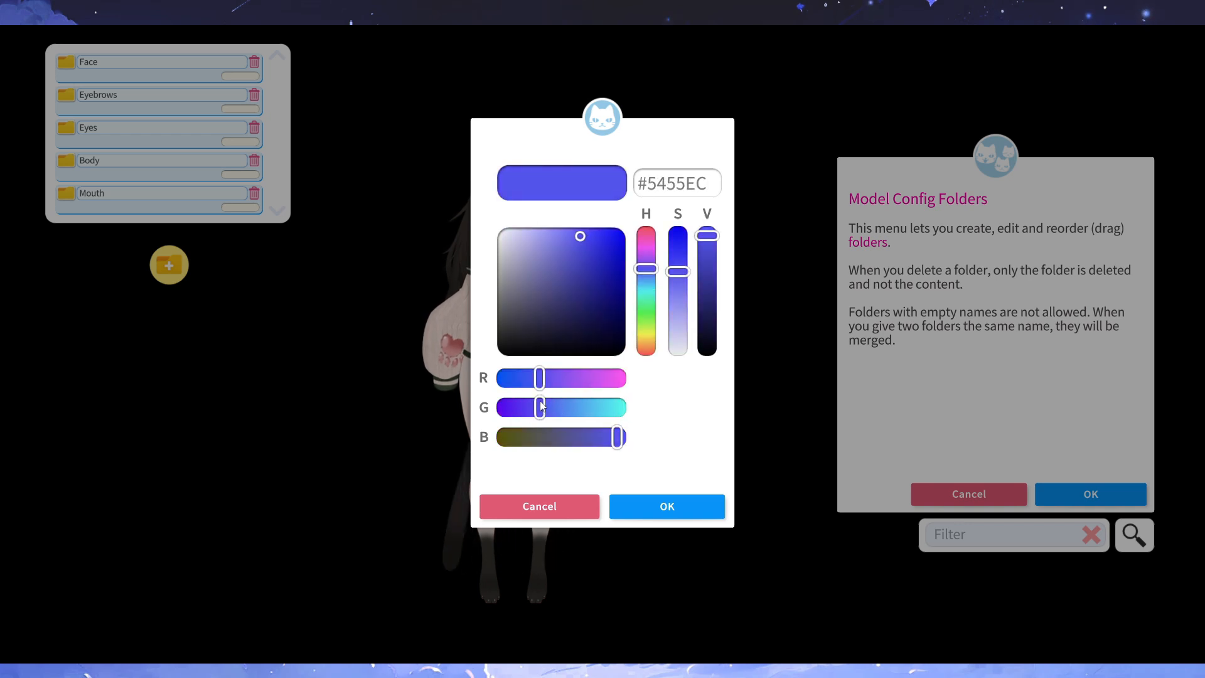
pyautogui.moveTo(577, 240); pyautogui.dragTo(545, 226)
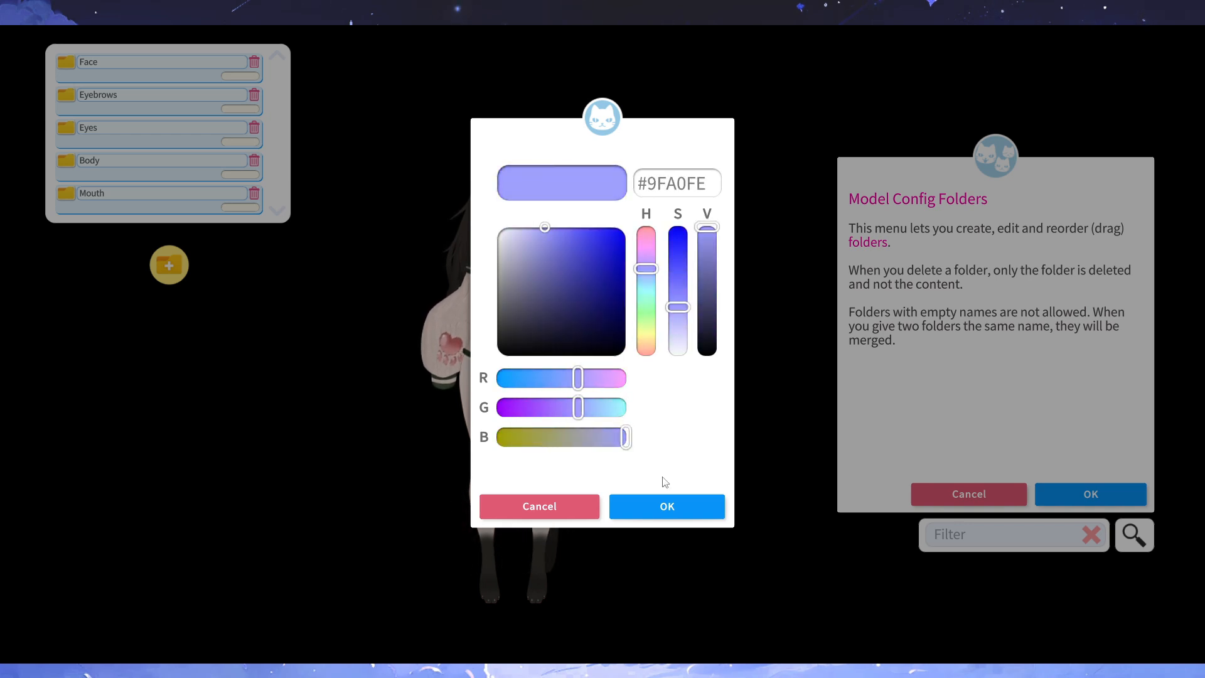
pyautogui.click(669, 511)
# Set the Eyebrows folder's color to light pink, #FFC7F9, and save the folder configuration
pyautogui.click(251, 110)
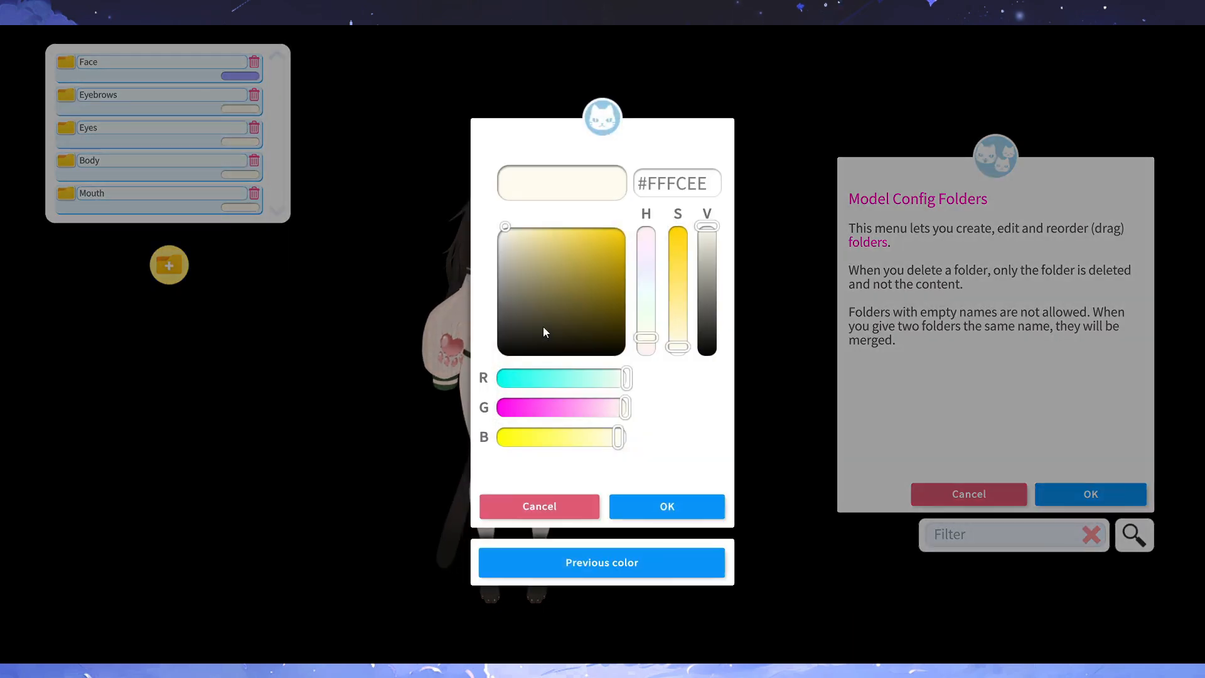
pyautogui.moveTo(543, 332)
pyautogui.mouseDown()
pyautogui.moveTo(585, 227)
pyautogui.moveTo(526, 219)
pyautogui.mouseUp()
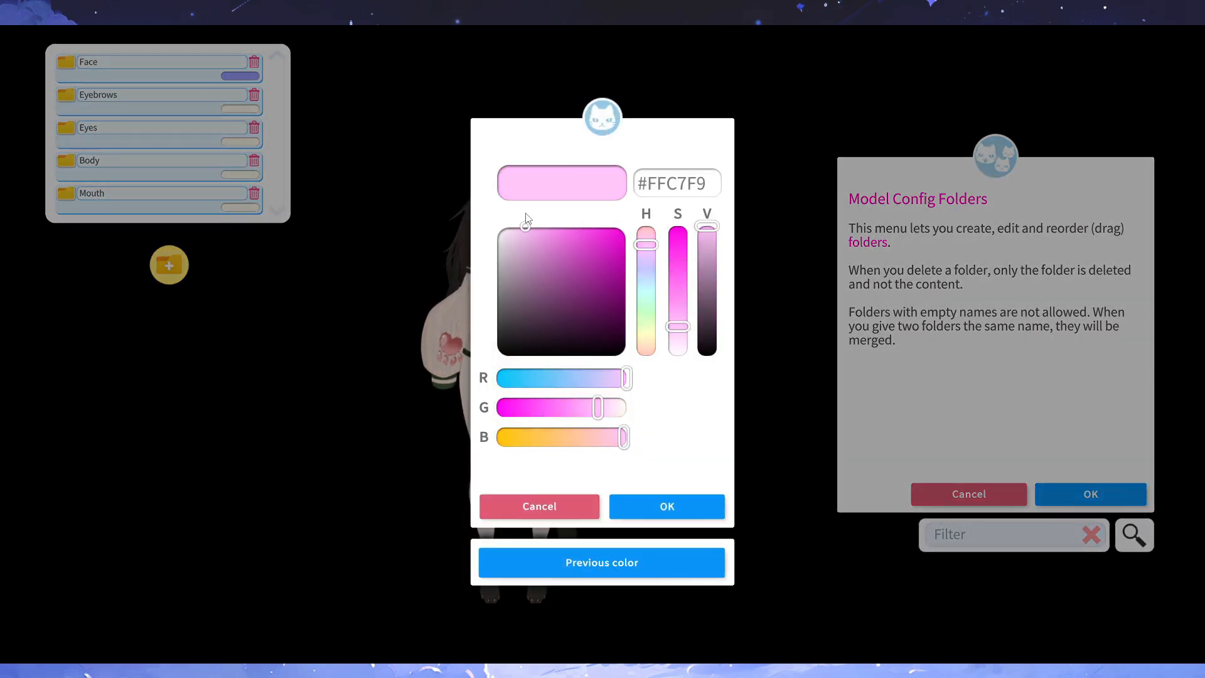
pyautogui.click(661, 512)
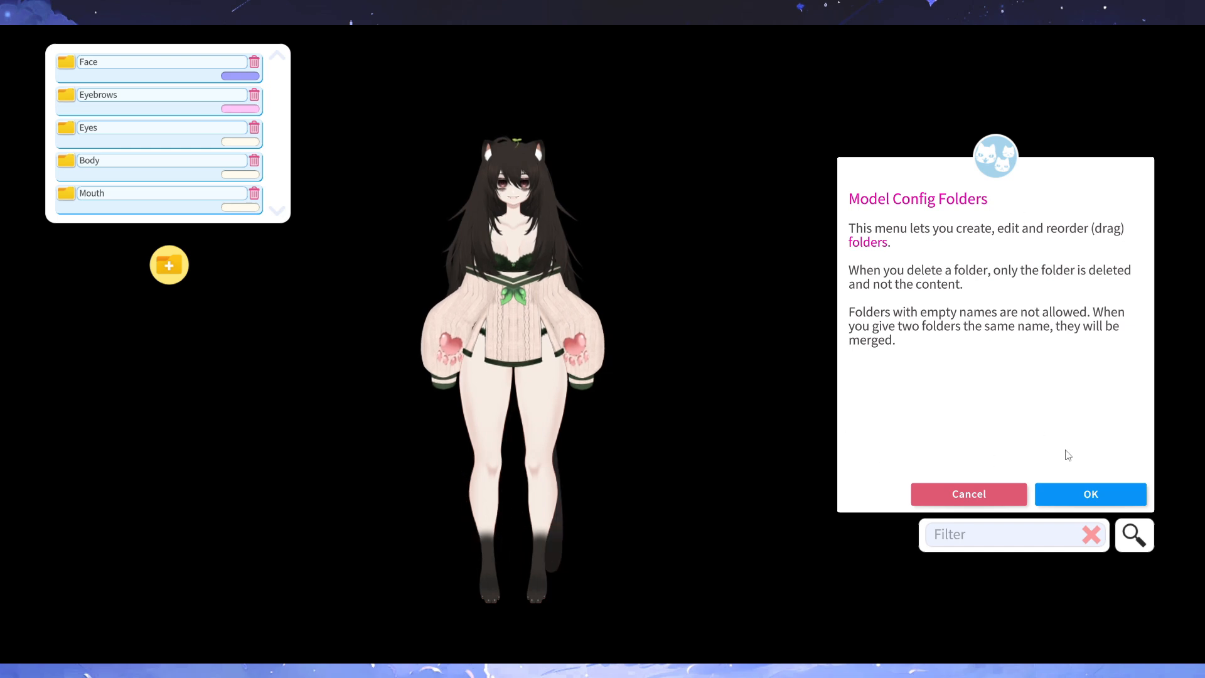
pyautogui.click(1095, 493)
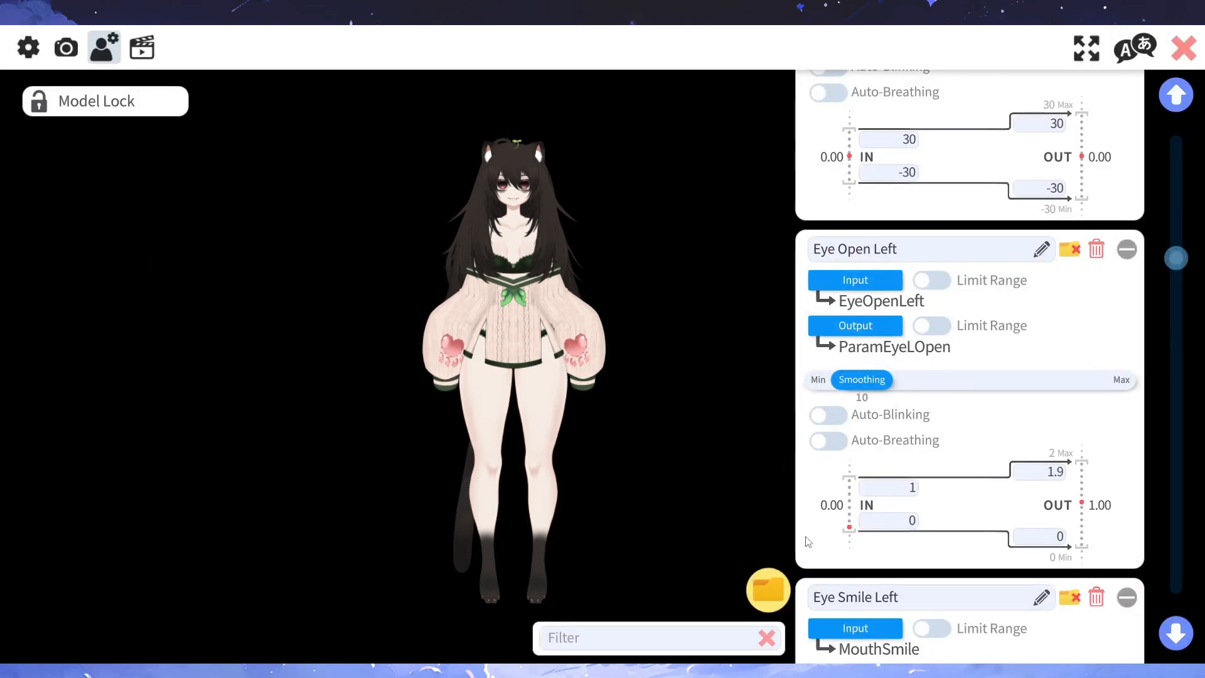
# Filter the model parameters by the Face folder, and clear the folder filter again
pyautogui.click(778, 584)
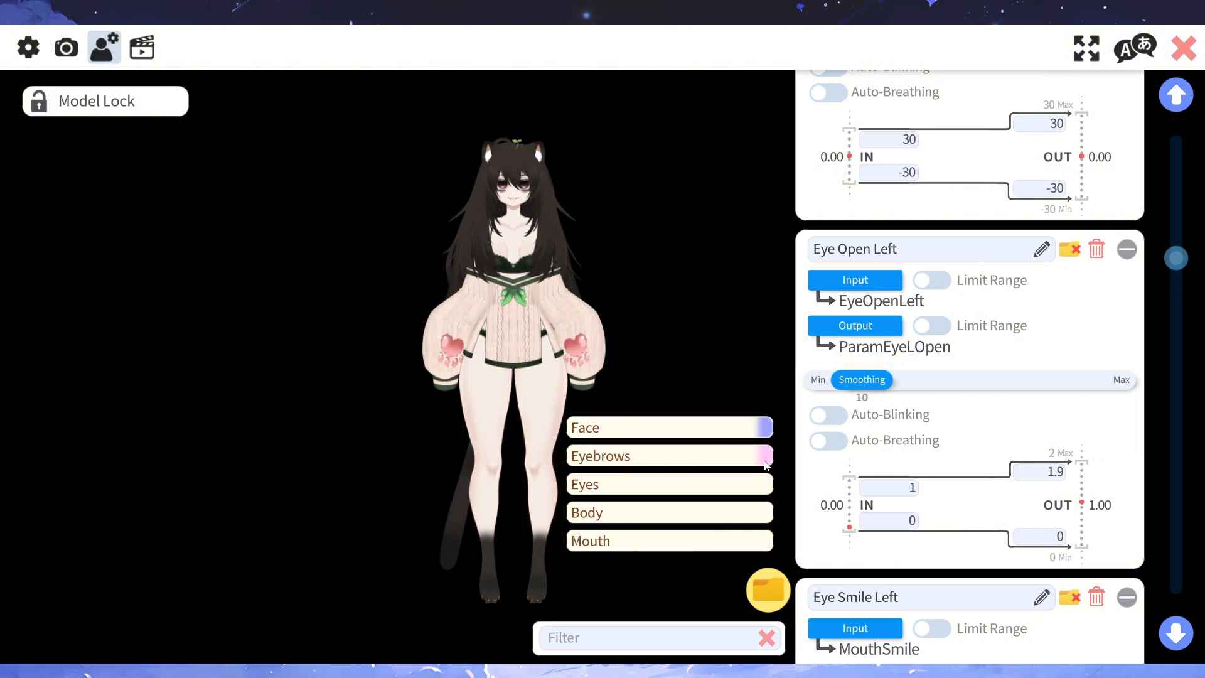
pyautogui.click(778, 590)
pyautogui.click(485, 282)
pyautogui.click(780, 477)
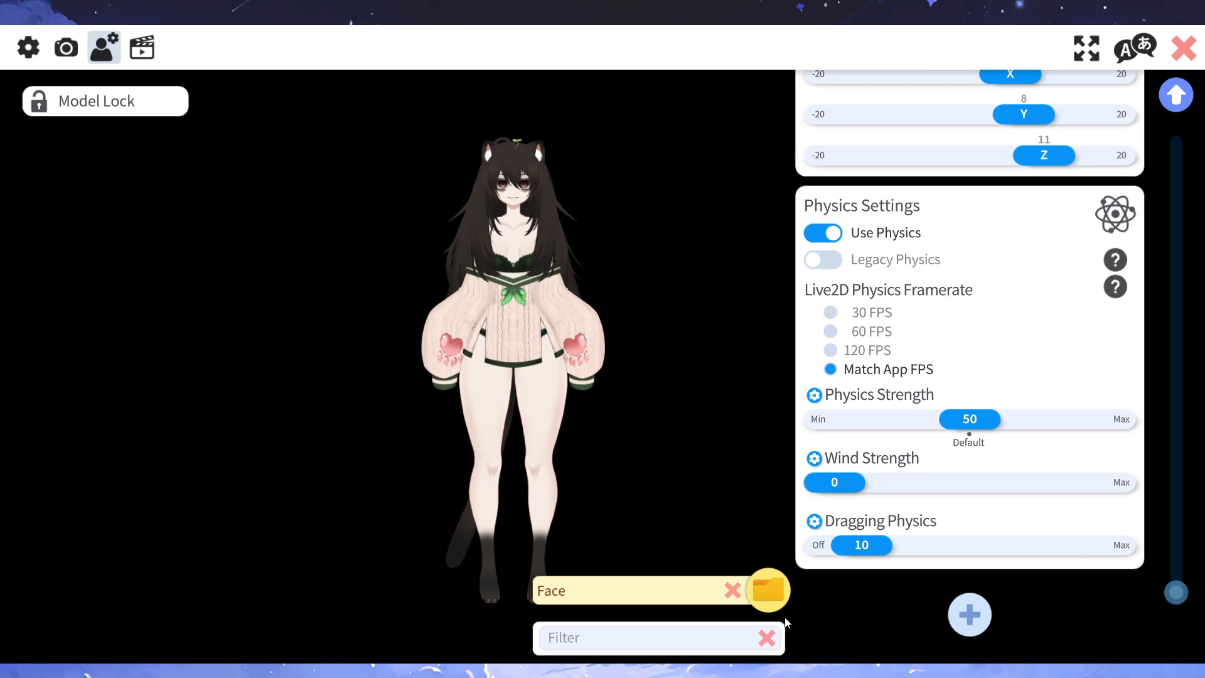
pyautogui.click(969, 614)
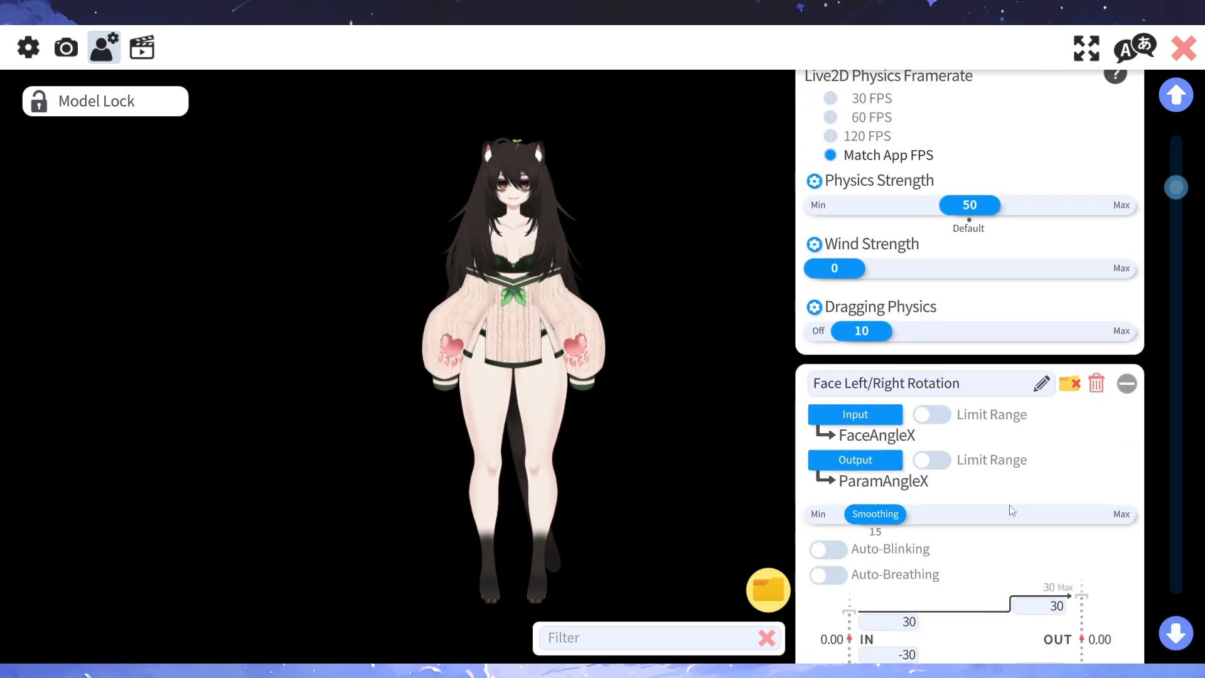
# Assign the Face Left/Right Rotation parameter to the Face folder and filter the parameter list by that folder
pyautogui.moveTo(1175, 185)
pyautogui.mouseDown()
pyautogui.moveTo(1174, 272)
pyautogui.moveTo(1163, 198)
pyautogui.mouseUp()
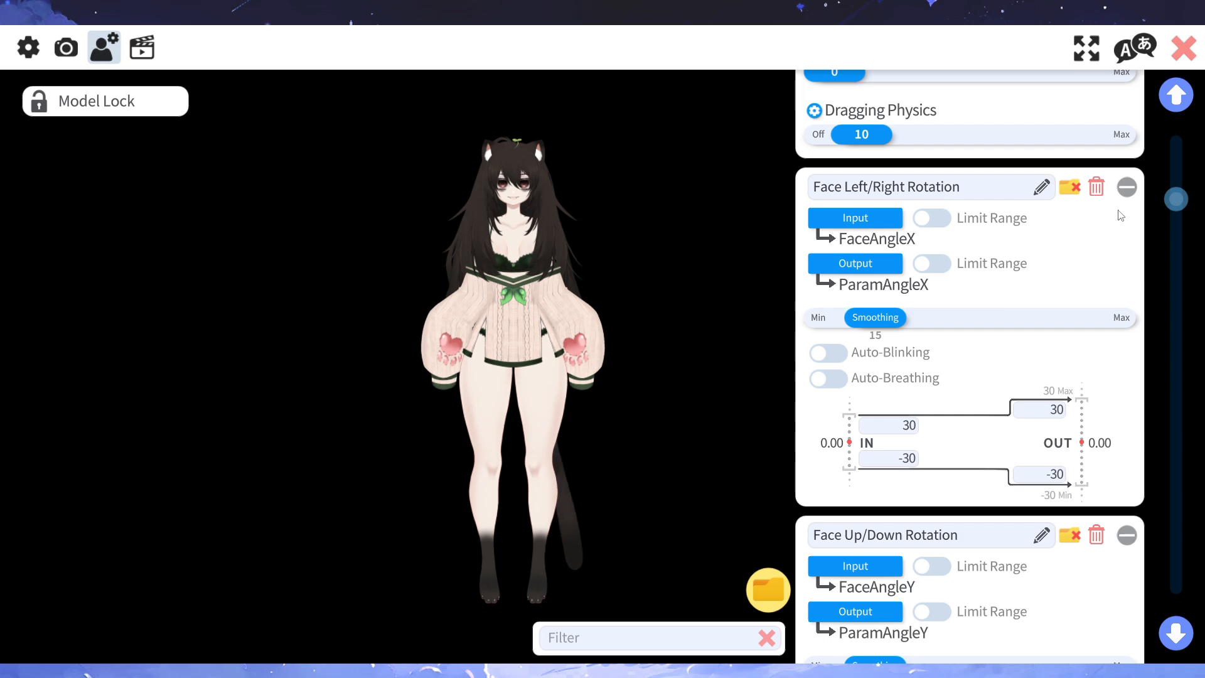
pyautogui.click(1074, 188)
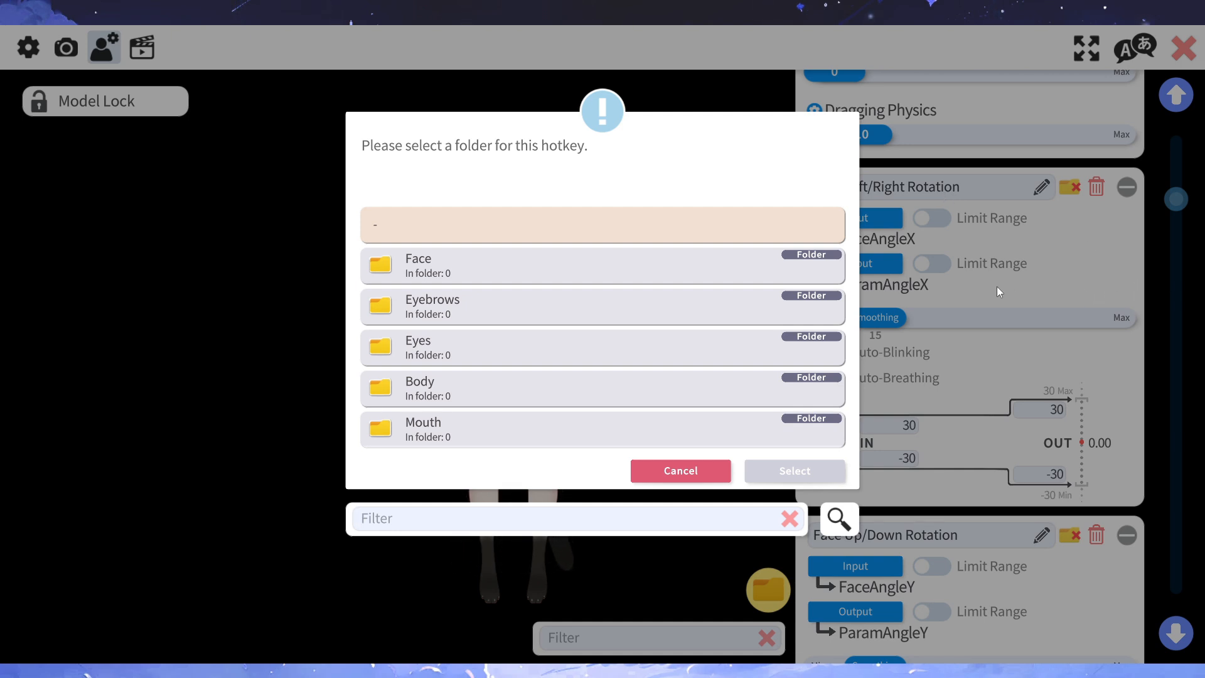
pyautogui.click(471, 272)
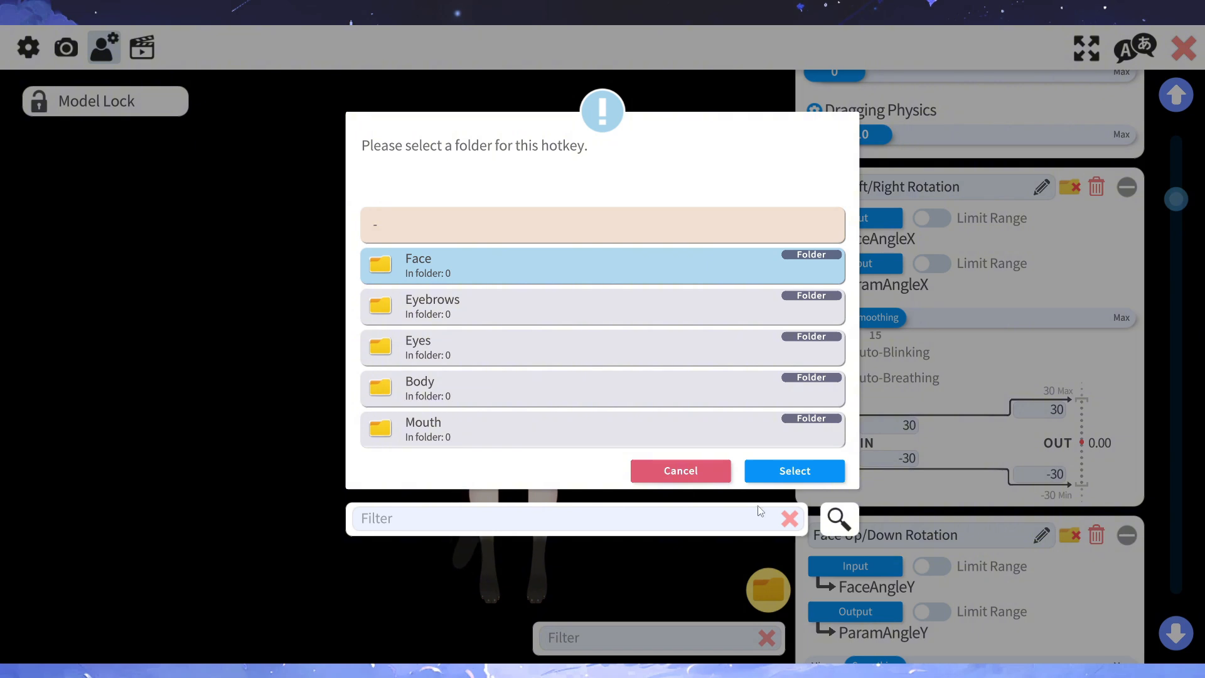
pyautogui.click(789, 472)
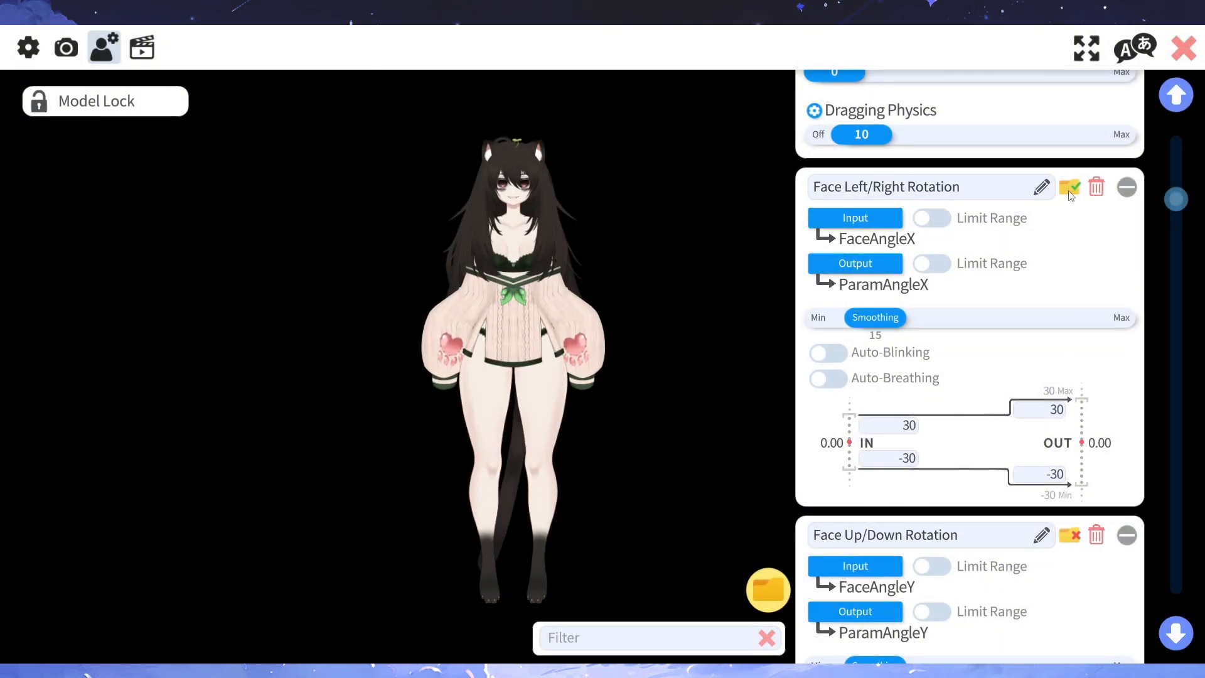
pyautogui.click(756, 583)
pyautogui.click(706, 434)
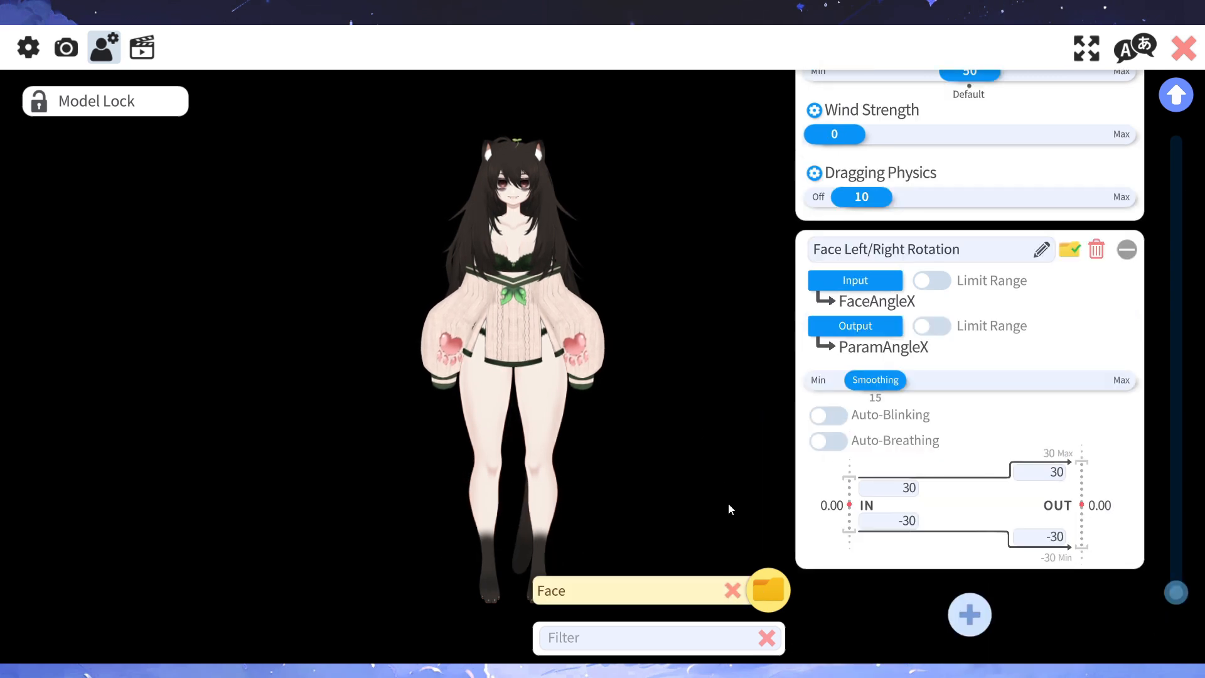
# Look over the parameters filtered by the Face folder and clear the folder filter
pyautogui.scroll(-1, 917, 558)
pyautogui.scroll(3, 920, 562)
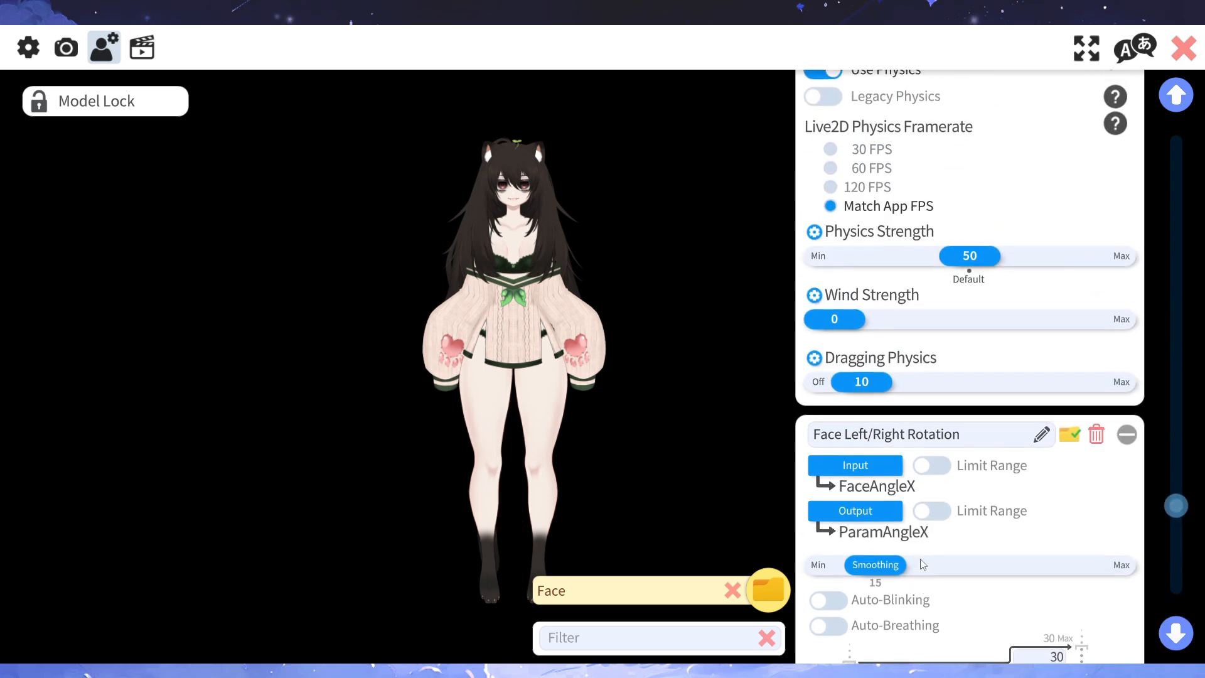
pyautogui.scroll(-3, 921, 564)
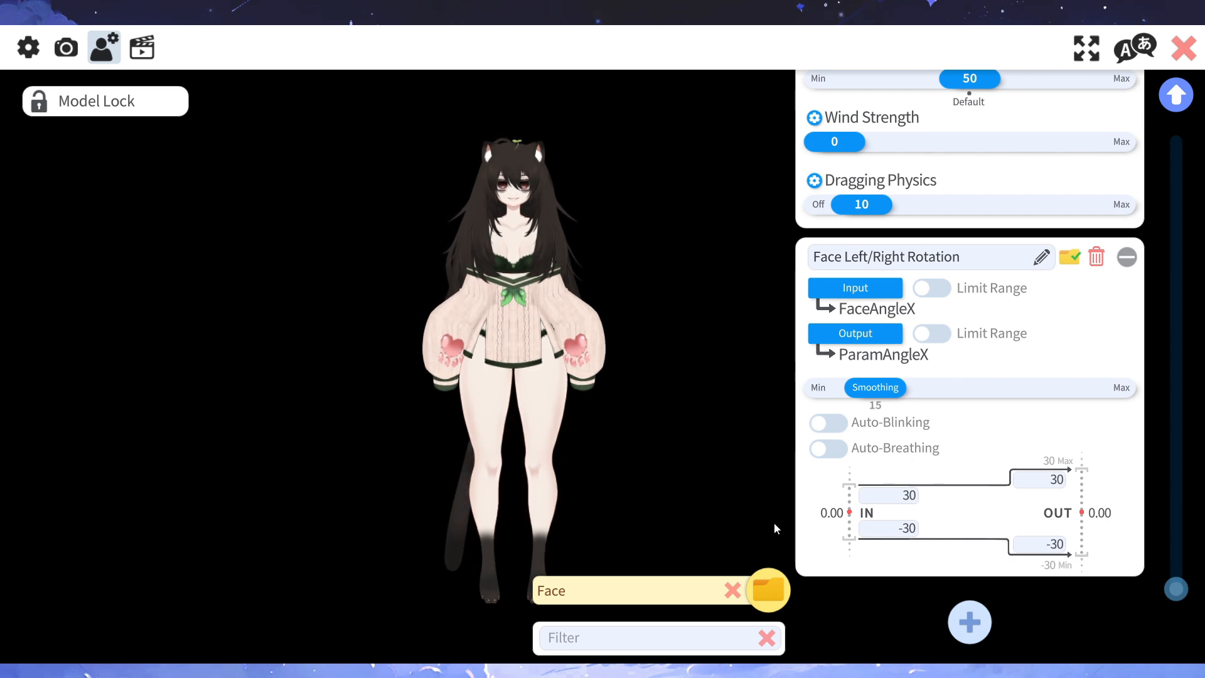
pyautogui.click(752, 591)
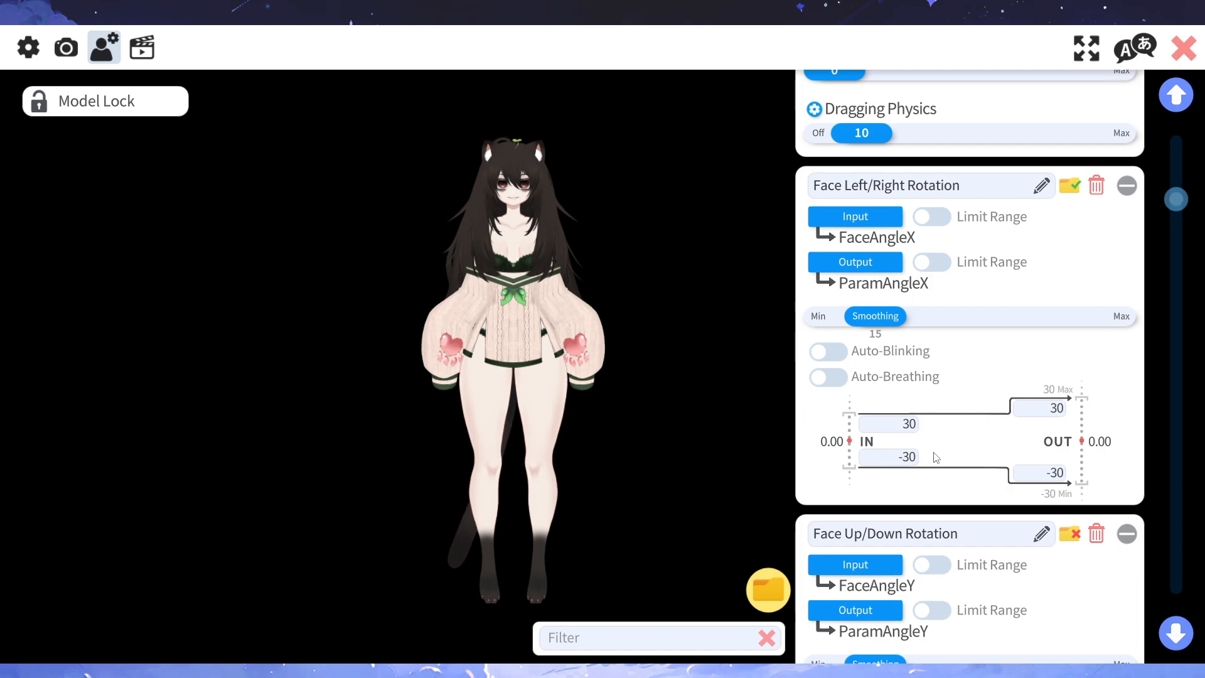
# Assign the Face Up/Down Rotation and Face Lean Rotation parameters to the Face folder
pyautogui.scroll(-1, 1017, 531)
pyautogui.click(1070, 498)
pyautogui.click(534, 267)
pyautogui.click(795, 471)
pyautogui.scroll(-9, 1019, 447)
pyautogui.click(1070, 524)
pyautogui.click(521, 270)
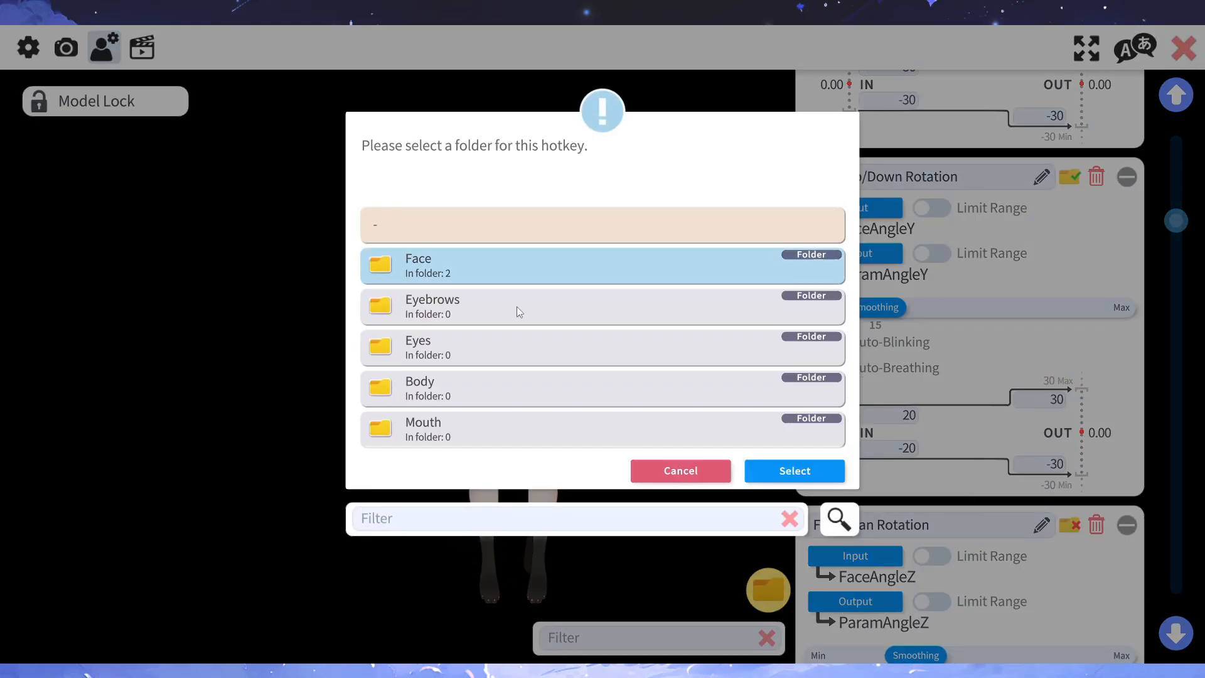
pyautogui.click(794, 471)
# Assign the left eye's open and smile parameters and the Eye Open Right parameter to the Eyes folder
pyautogui.scroll(-16, 1042, 439)
pyautogui.click(1070, 302)
pyautogui.click(490, 349)
pyautogui.click(795, 471)
pyautogui.scroll(-4, 1047, 484)
pyautogui.click(1071, 506)
pyautogui.click(490, 349)
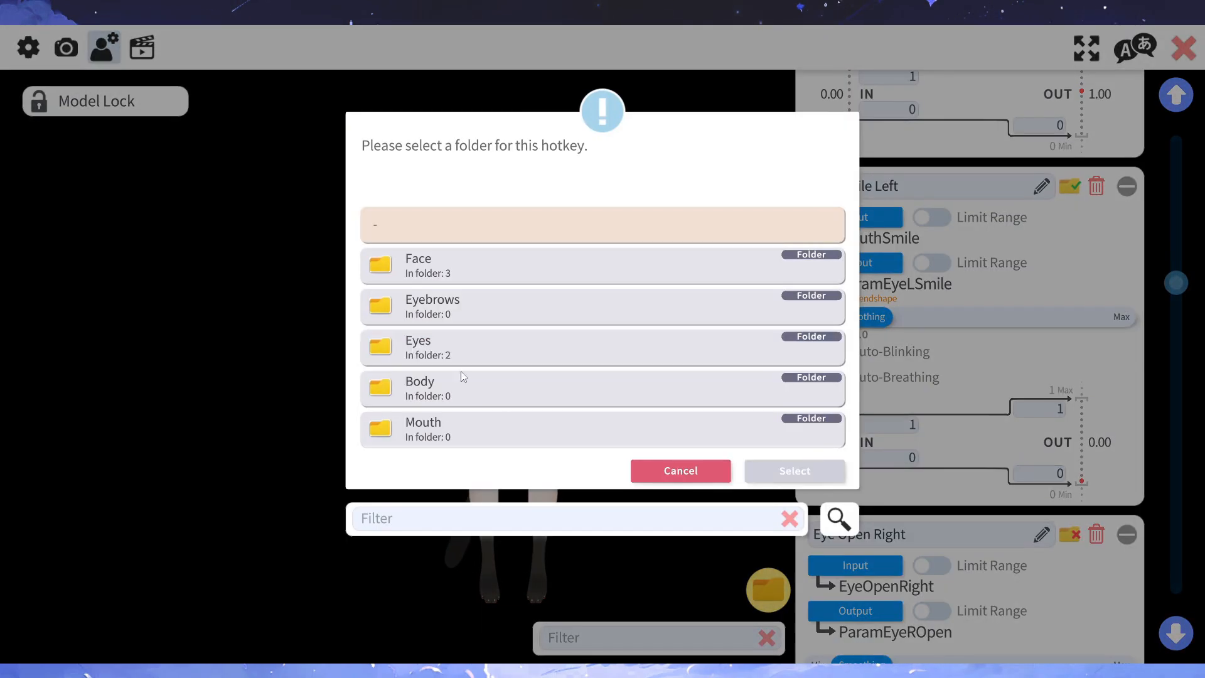
pyautogui.click(489, 348)
pyautogui.click(795, 471)
# Assign the right eye's smile parameter, Eye X and Eye Y to the Eyes folder
pyautogui.scroll(-12, 1054, 452)
pyautogui.click(1071, 420)
pyautogui.click(503, 348)
pyautogui.click(795, 471)
pyautogui.scroll(-6, 1047, 500)
pyautogui.click(1070, 552)
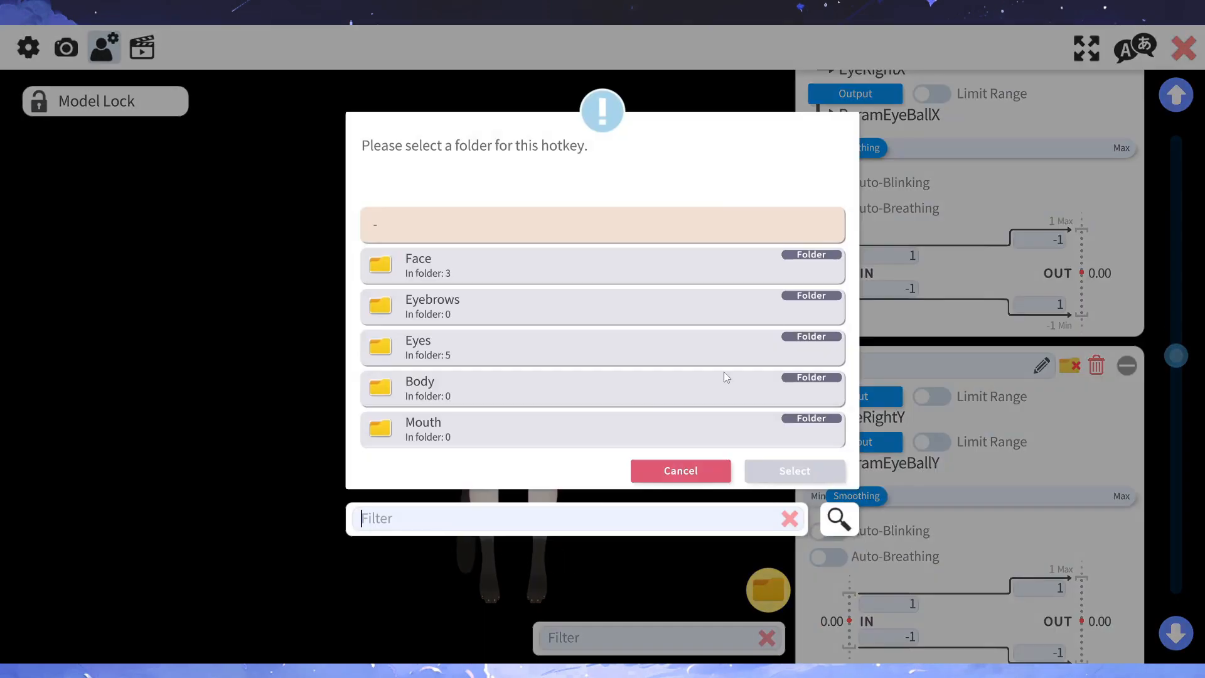
pyautogui.click(718, 352)
pyautogui.click(795, 471)
# Assign the left and right Brow Height parameters to the Eyebrows folder
pyautogui.scroll(-6, 1009, 431)
pyautogui.click(1070, 356)
pyautogui.click(465, 308)
pyautogui.click(794, 471)
pyautogui.scroll(-6, 1011, 433)
pyautogui.click(1071, 319)
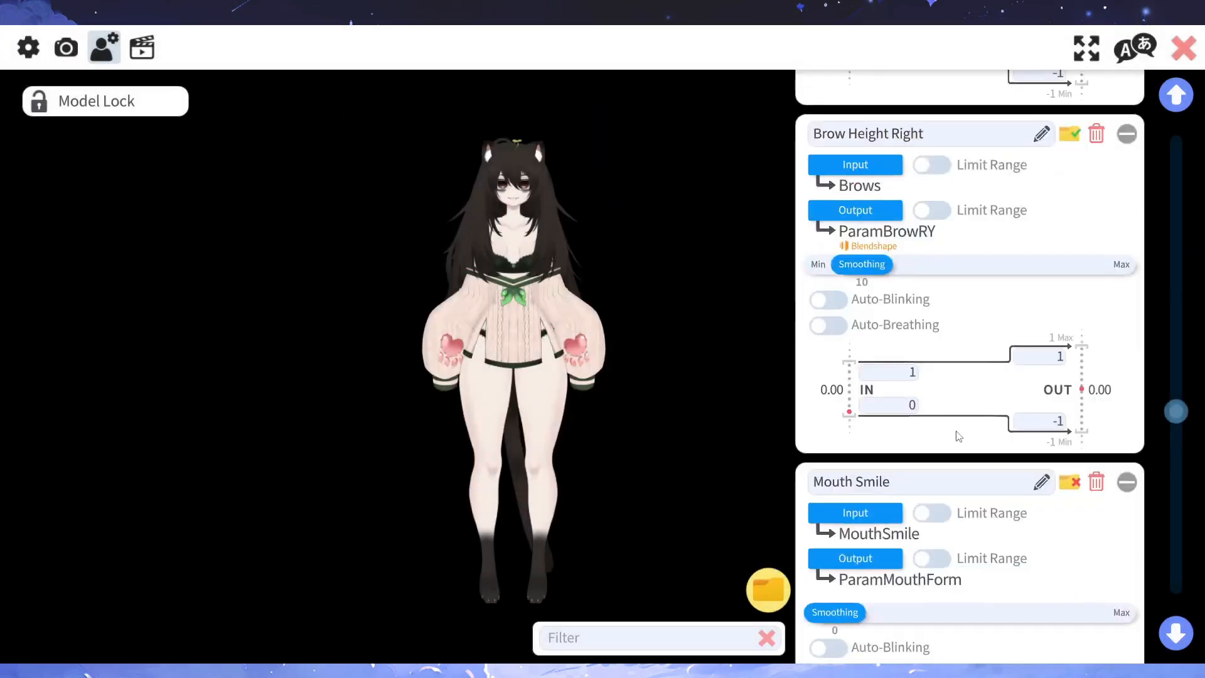
# Assign the Mouth Smile, mouth open and Blush when smiling parameters to the Mouth folder
pyautogui.scroll(-3, 963, 436)
pyautogui.click(1070, 304)
pyautogui.click(468, 426)
pyautogui.click(794, 471)
pyautogui.scroll(-4, 1004, 440)
pyautogui.click(1071, 436)
pyautogui.click(603, 426)
pyautogui.click(795, 471)
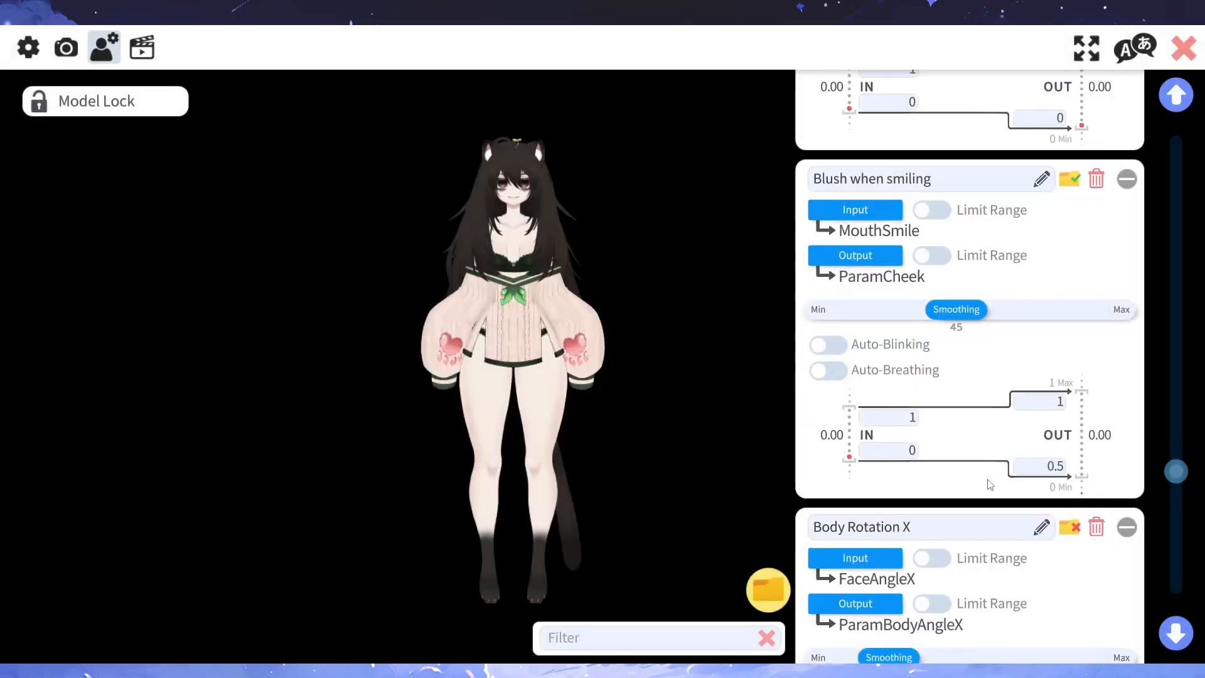
# Assign the Body Rotation X, Y and Z parameters to the Body folder
pyautogui.scroll(-3, 990, 483)
pyautogui.click(1071, 382)
pyautogui.click(534, 386)
pyautogui.click(816, 470)
pyautogui.scroll(-5, 1004, 455)
pyautogui.click(1070, 452)
pyautogui.click(524, 385)
pyautogui.click(804, 470)
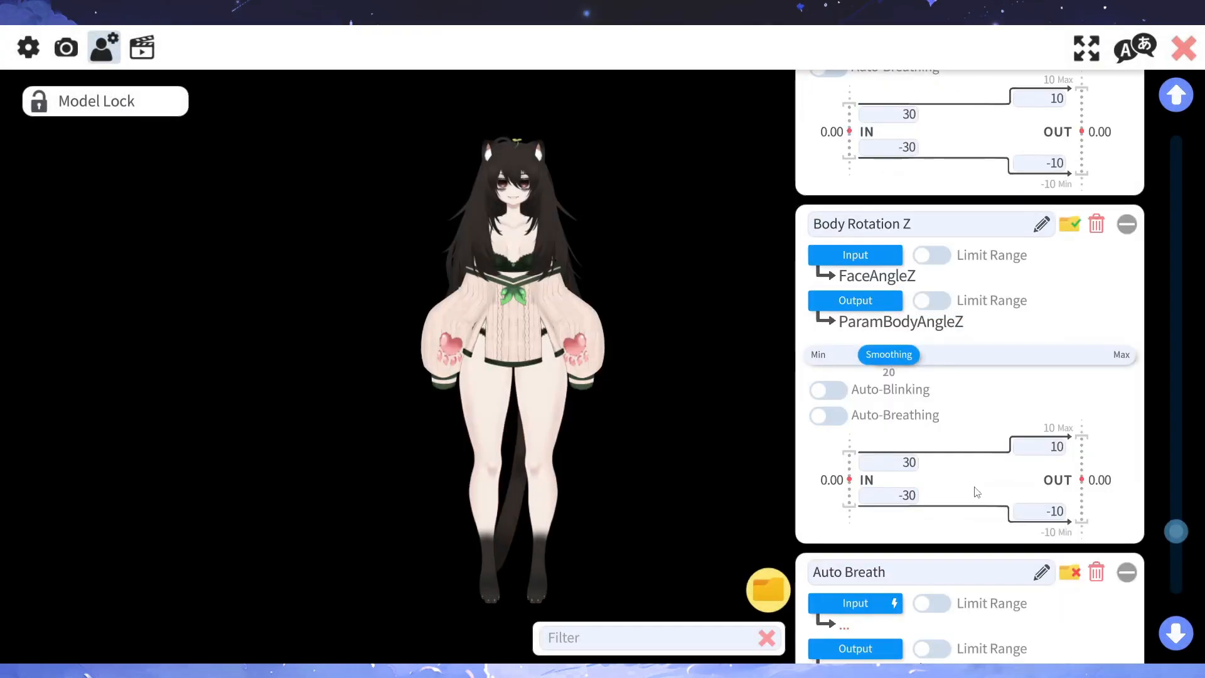
# Assign Auto Breath to the Body folder and the left and right Brow Form parameters to the Eyebrows folder
pyautogui.scroll(-2, 977, 492)
pyautogui.click(1070, 426)
pyautogui.click(534, 384)
pyautogui.click(803, 471)
pyautogui.scroll(-10, 1018, 390)
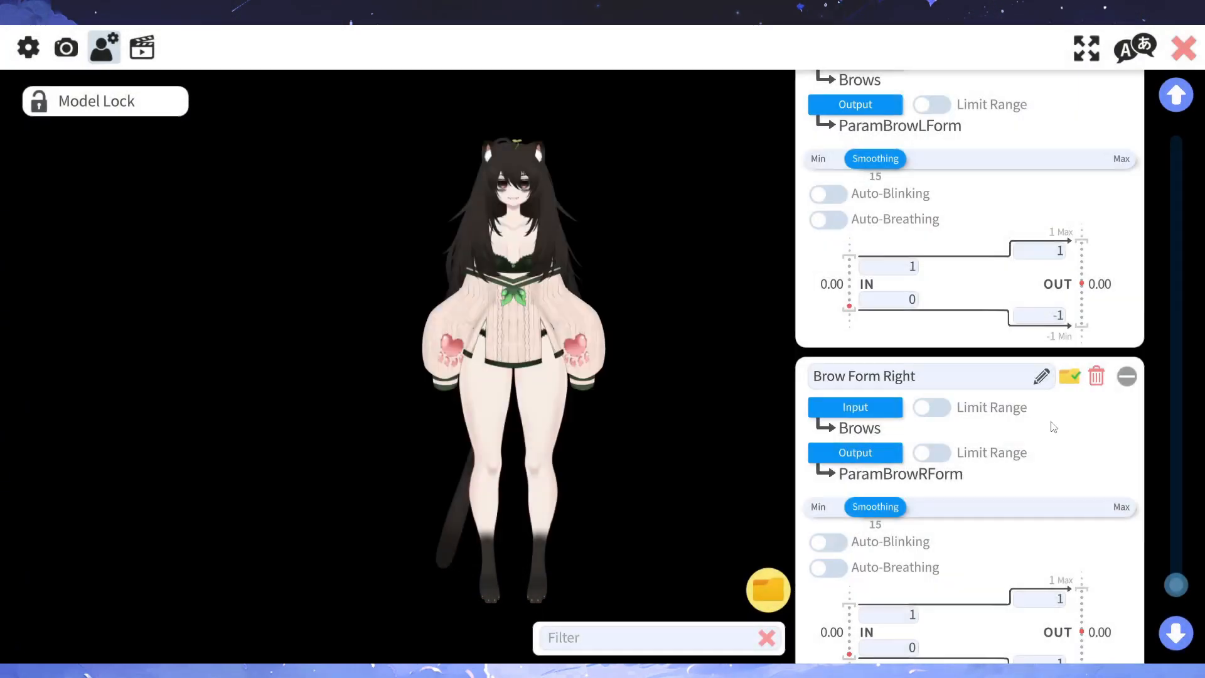
pyautogui.scroll(-2, 1054, 428)
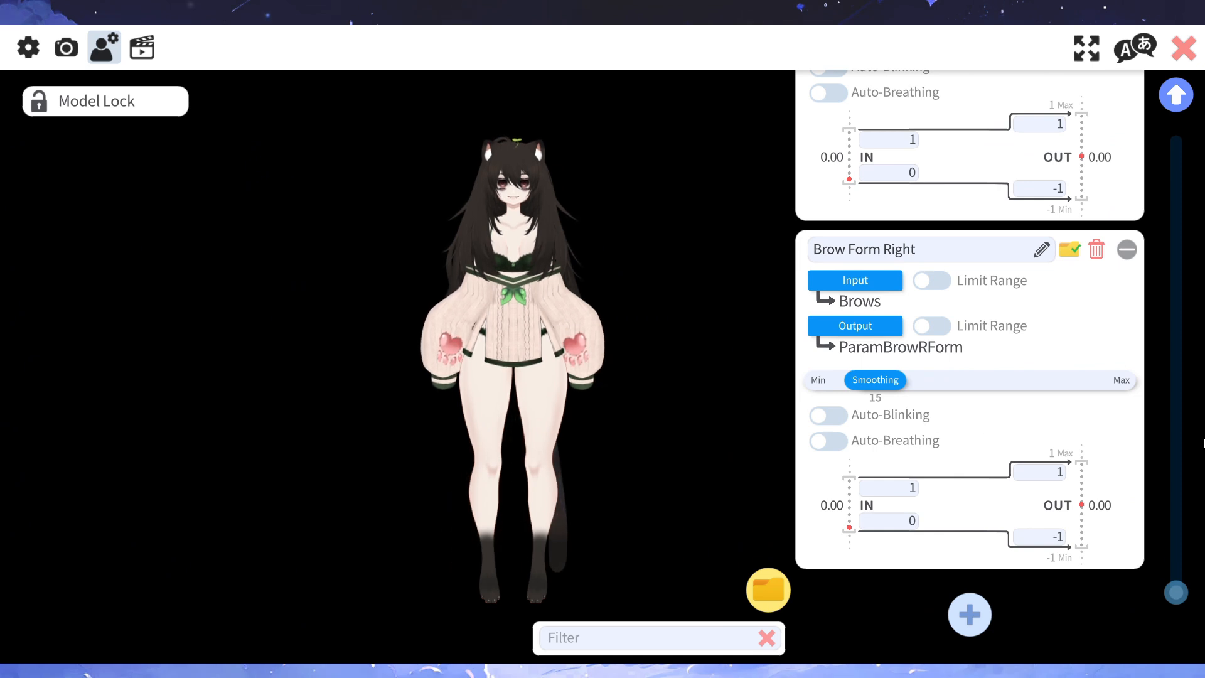
# Filter the model parameters by the Face folder and look through its rotation parameters
pyautogui.click(769, 590)
pyautogui.click(534, 273)
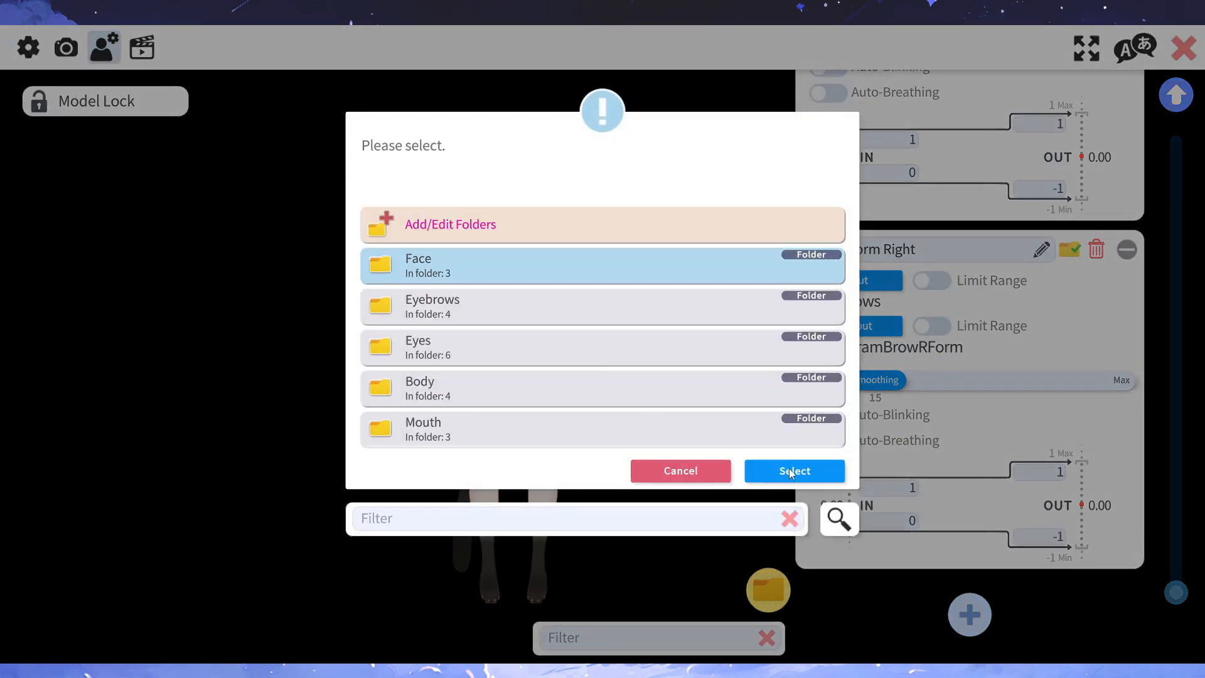
pyautogui.click(795, 471)
pyautogui.scroll(5, 1079, 453)
pyautogui.scroll(3, 1077, 454)
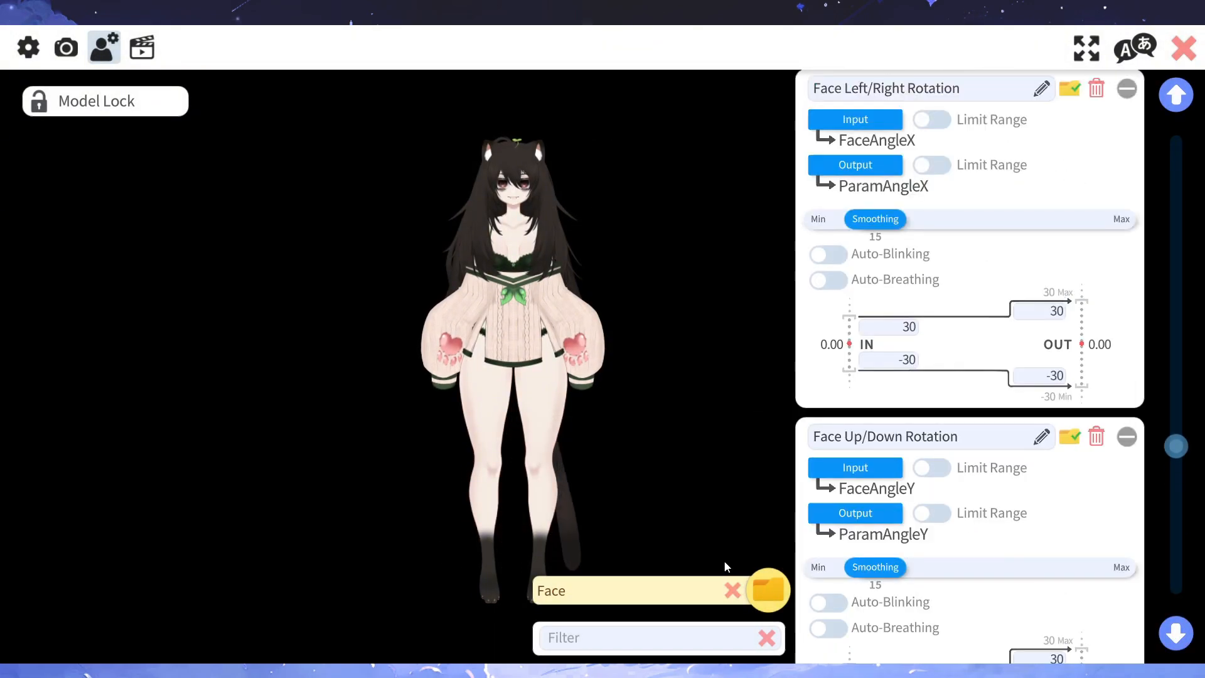
# Filter the parameters by the Eyes folder, look through its entries, and clear the folder filter
pyautogui.moveTo(709, 582)
pyautogui.click(640, 484)
pyautogui.scroll(2, 1003, 374)
pyautogui.scroll(3, 1006, 380)
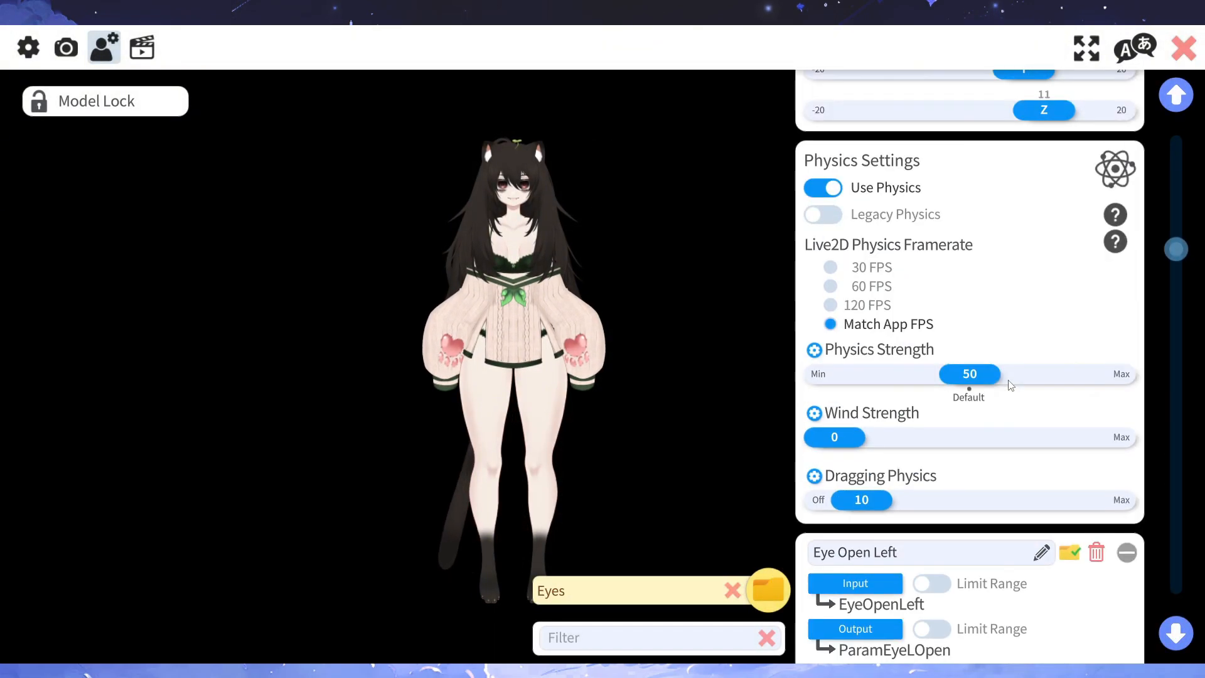
pyautogui.scroll(-10, 998, 402)
pyautogui.scroll(-8, 993, 414)
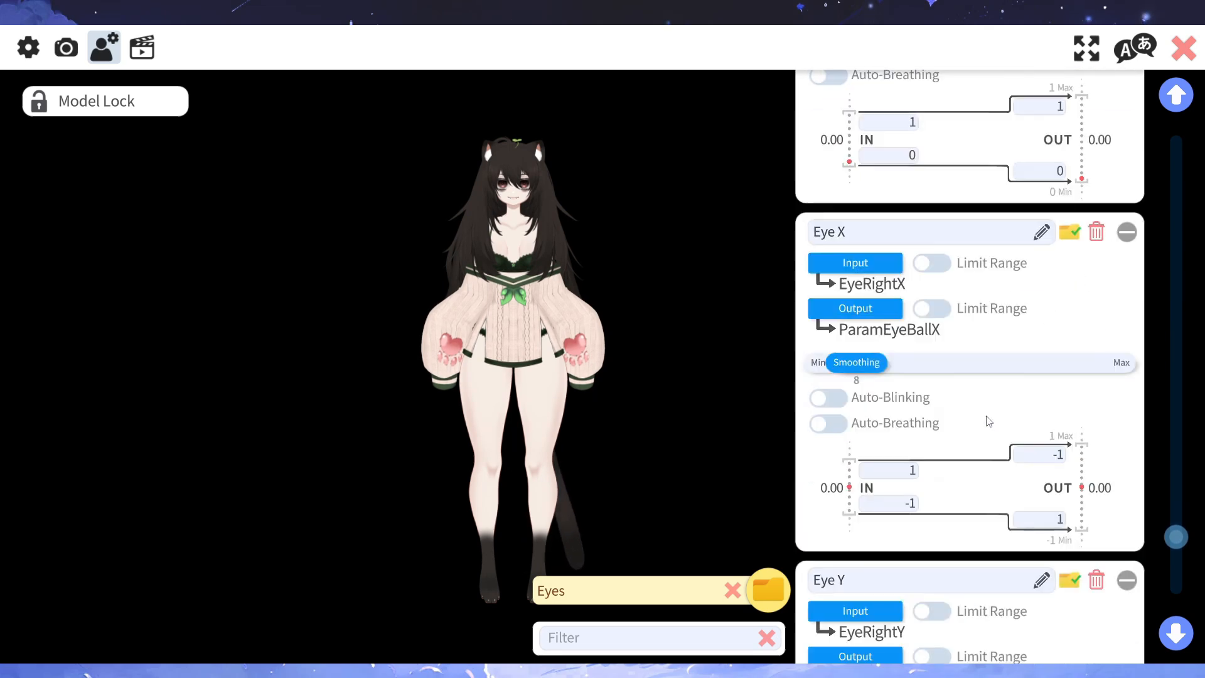
pyautogui.moveTo(730, 590)
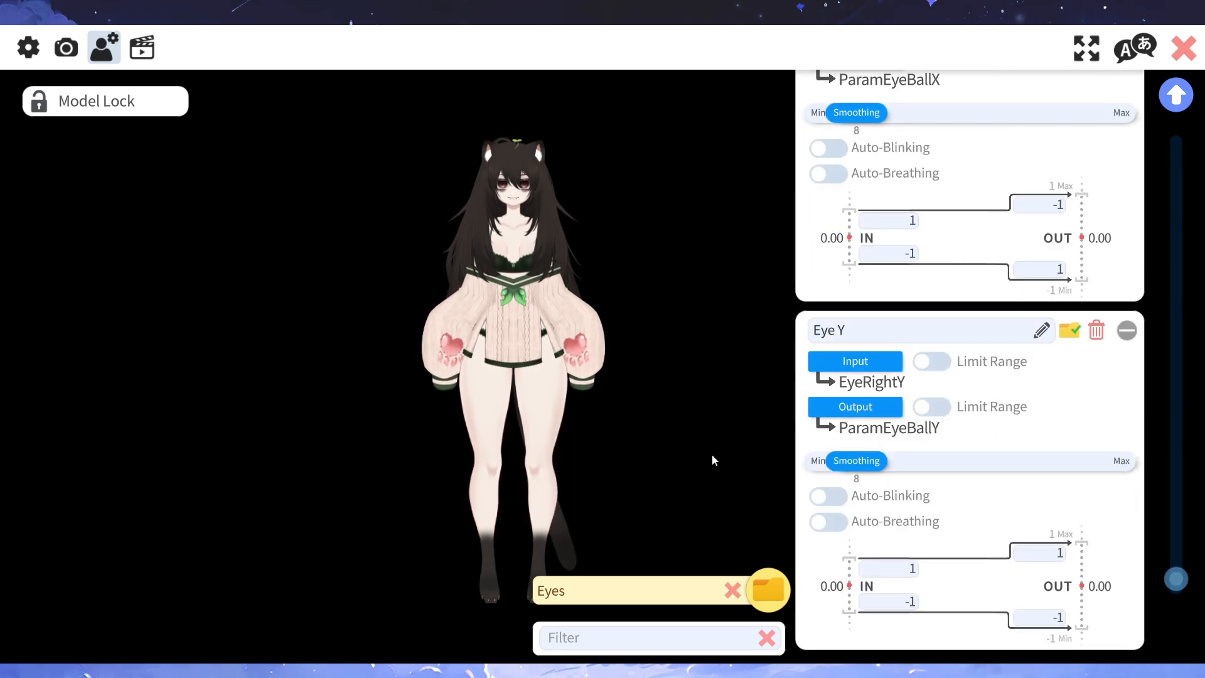
pyautogui.click(732, 591)
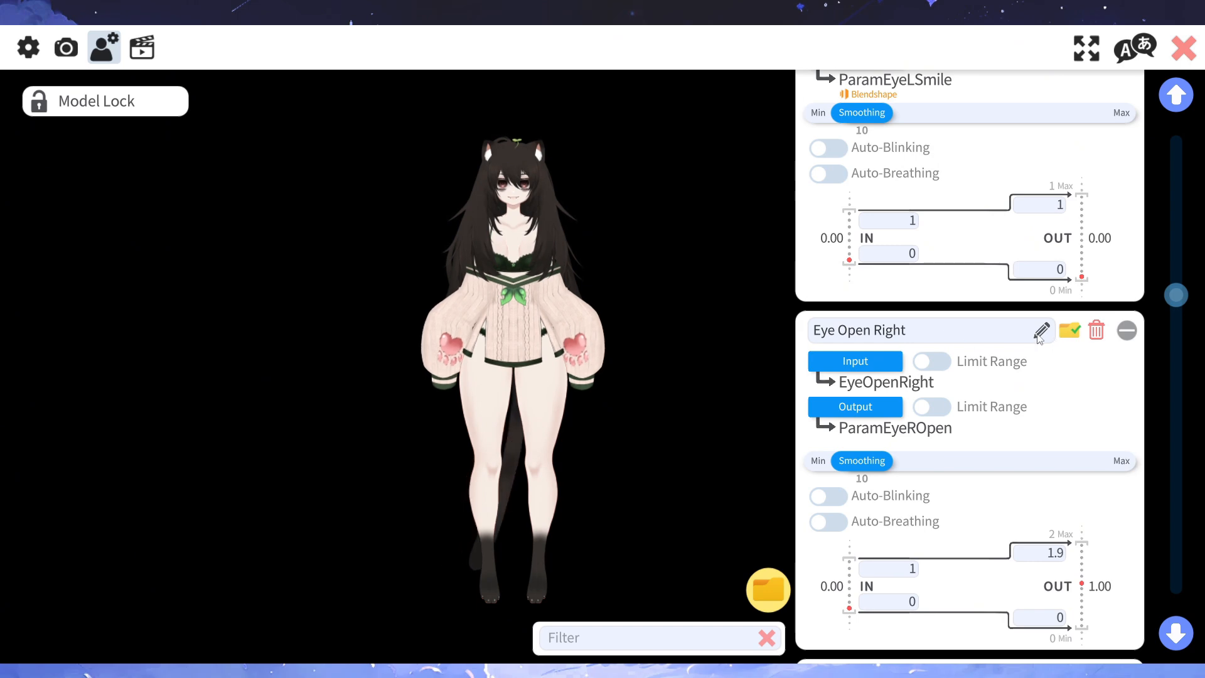
# Move the Eye Open Right parameter to the Face folder, and assign it back to the Eyes folder
pyautogui.click(1073, 330)
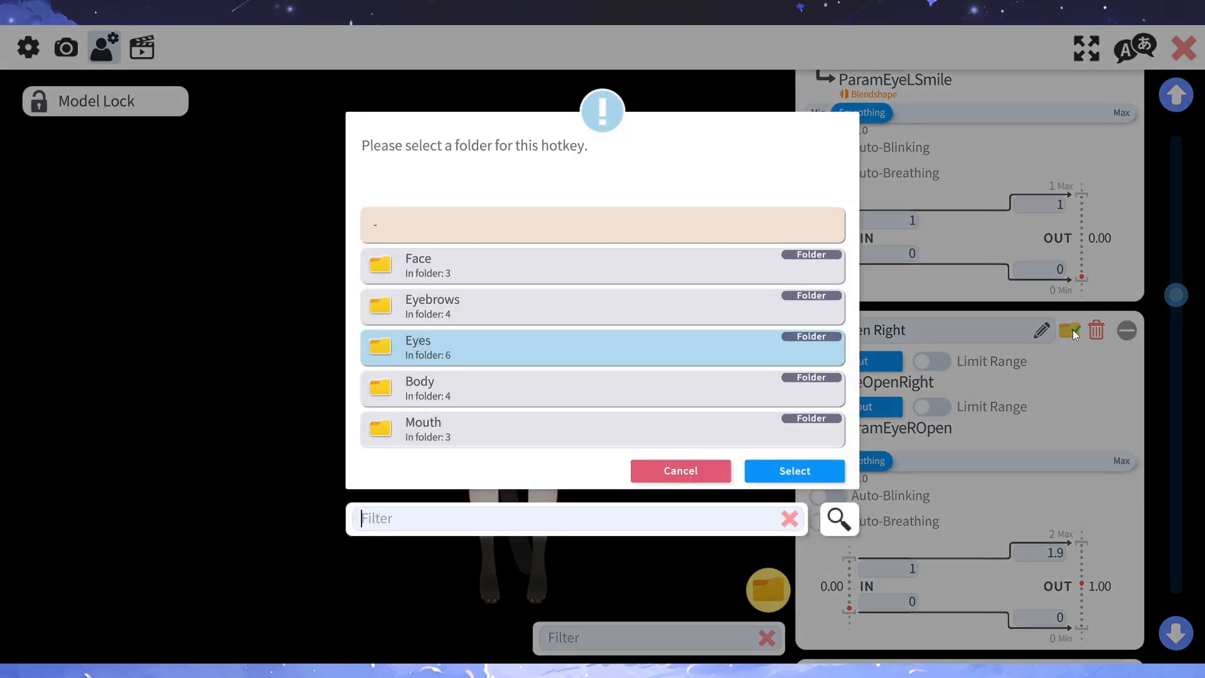
pyautogui.click(610, 267)
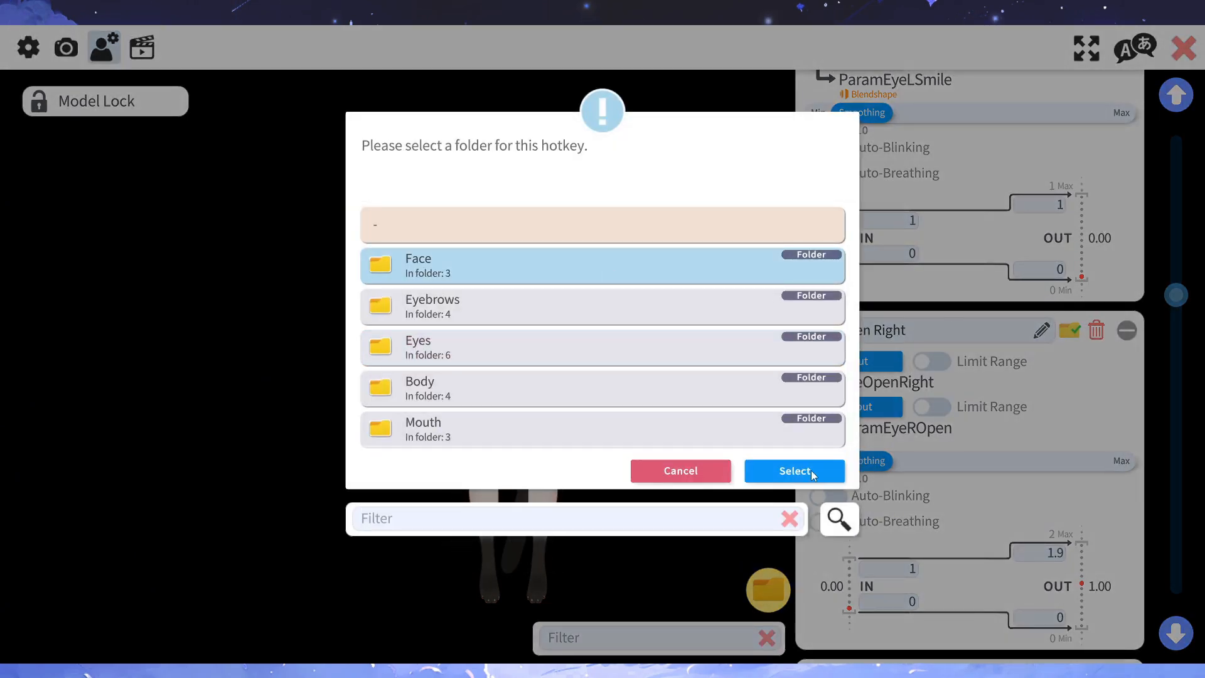
pyautogui.click(811, 470)
pyautogui.click(1071, 325)
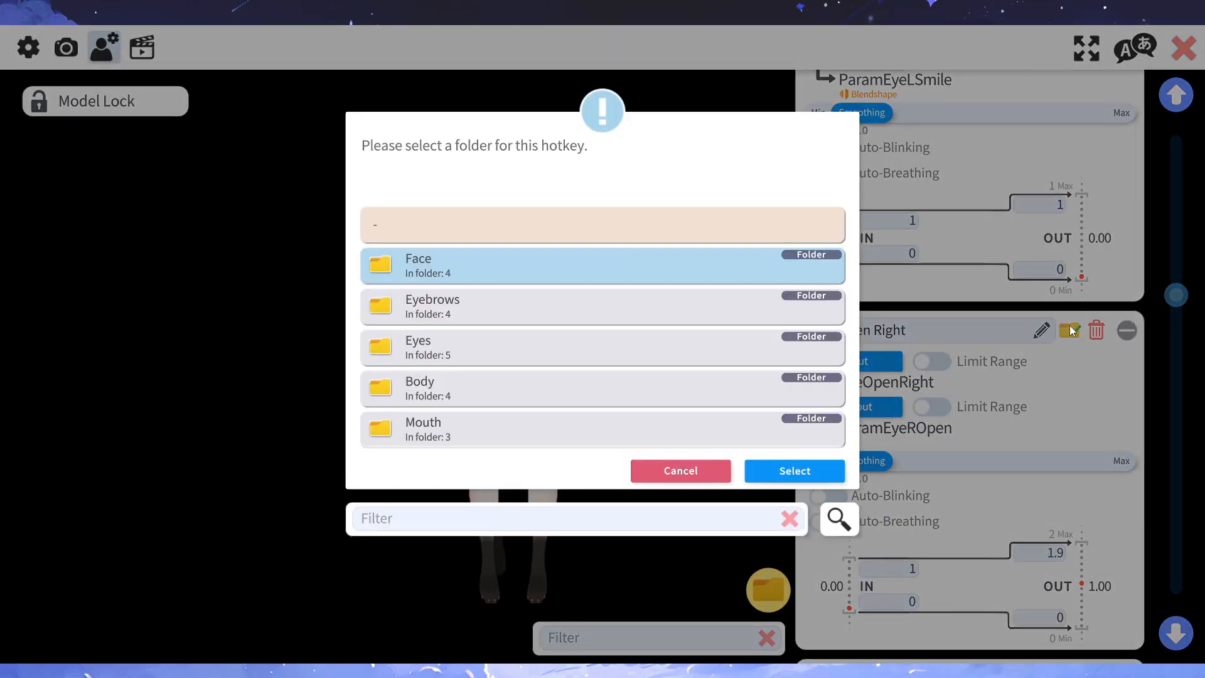
pyautogui.click(521, 342)
pyautogui.click(810, 470)
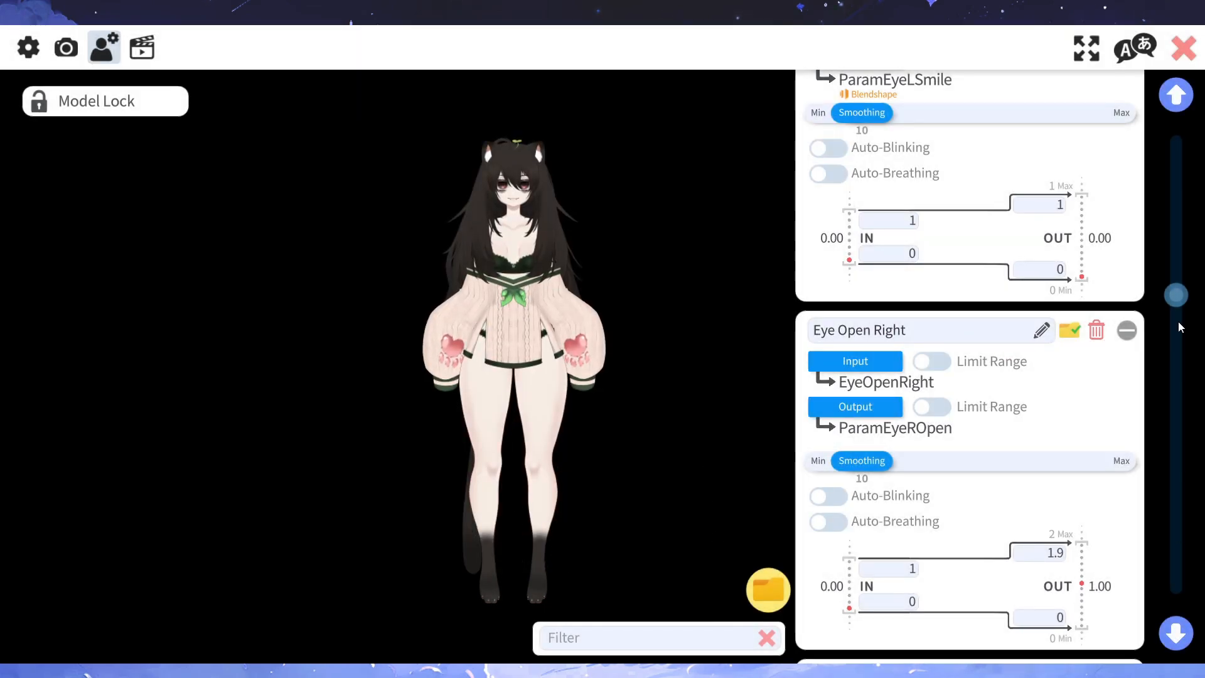
# Add a new parameter at the end of the list and name it Mouth X
pyautogui.moveTo(1176, 298); pyautogui.dragTo(1157, 632)
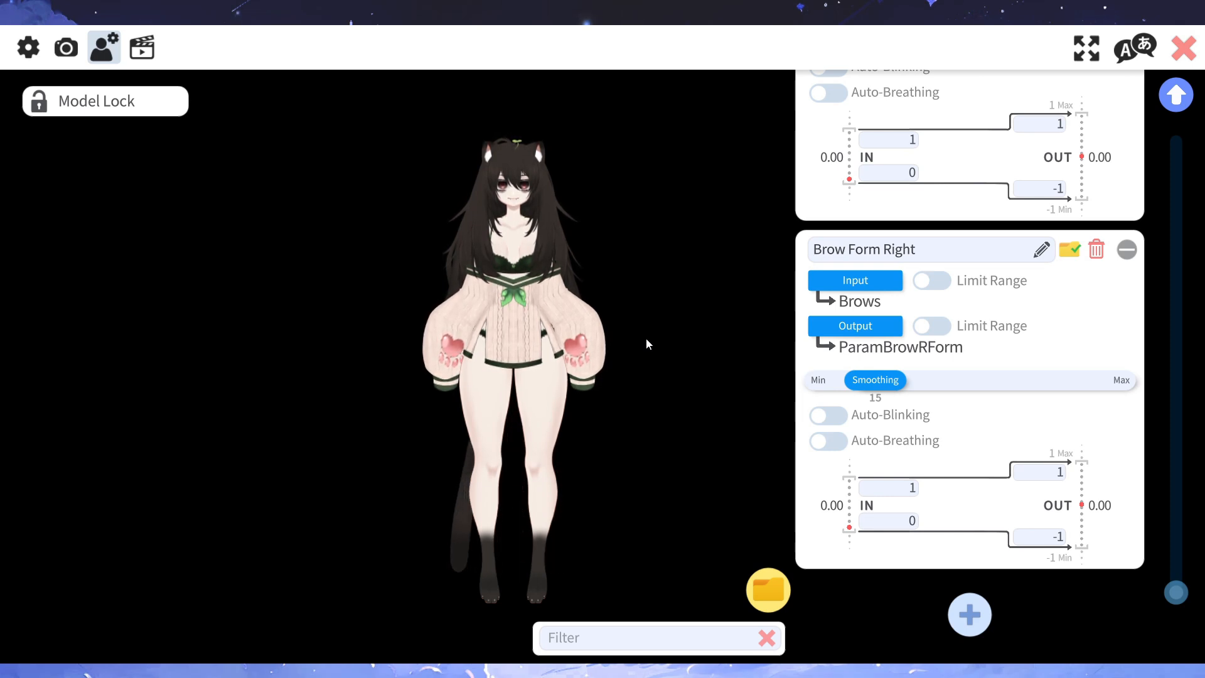
pyautogui.scroll(-3, 1015, 570)
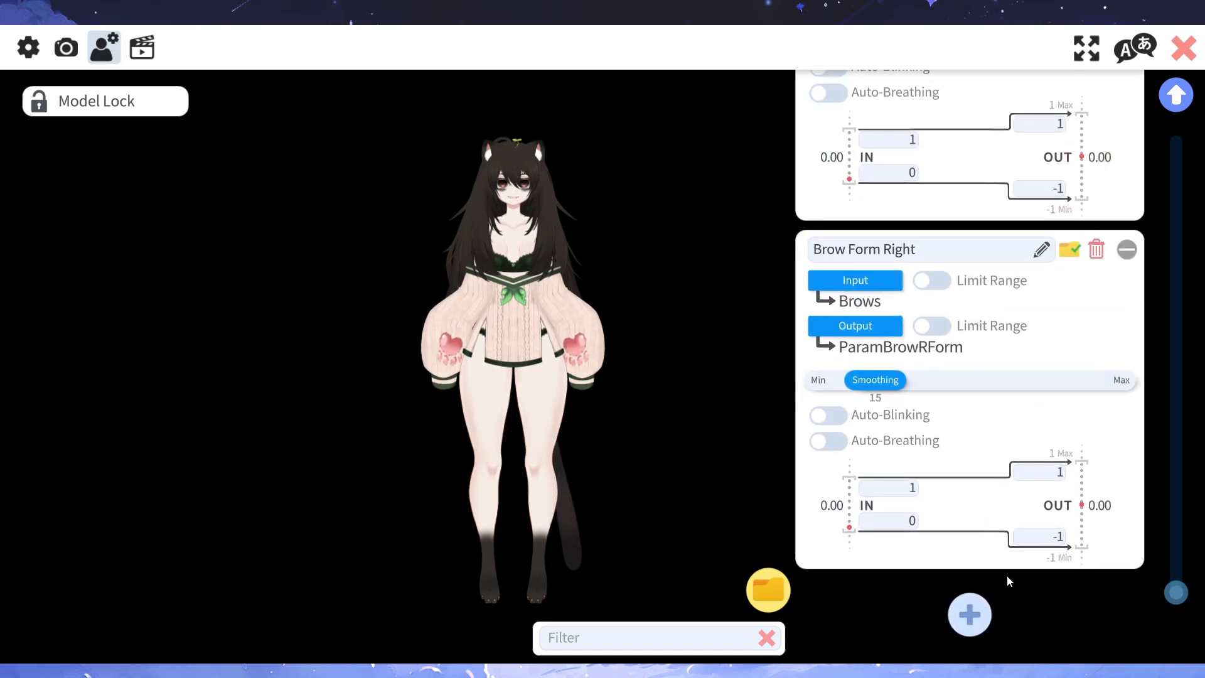
pyautogui.click(972, 614)
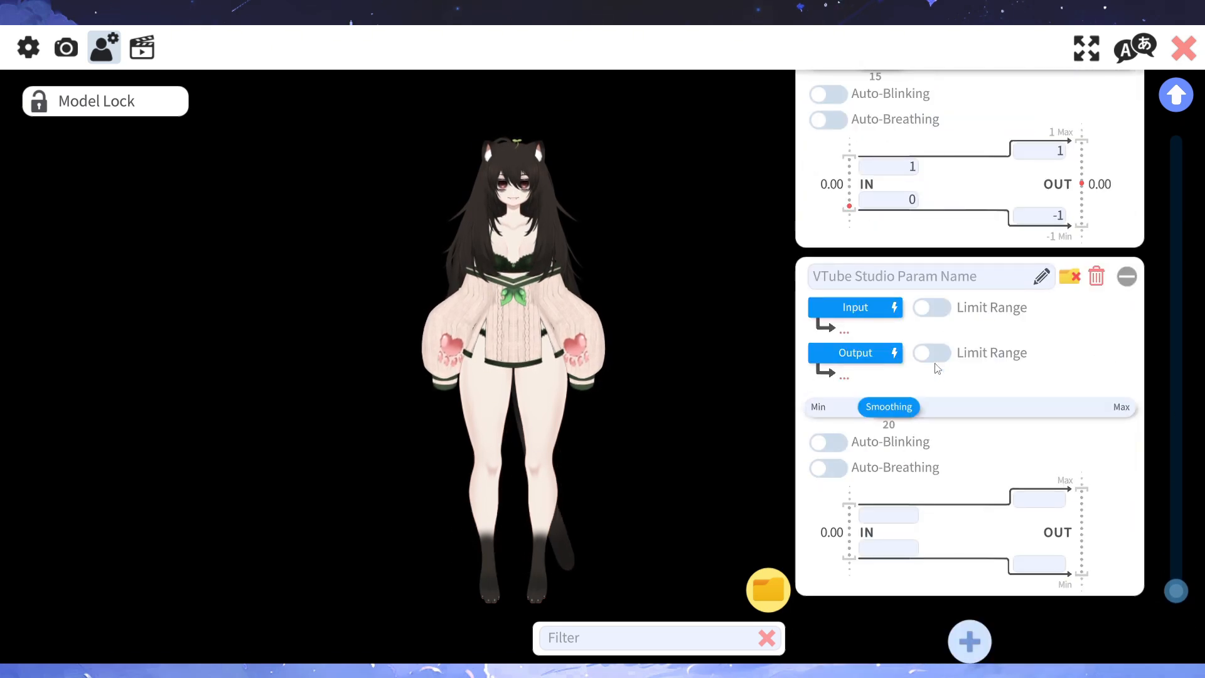
pyautogui.click(1041, 280)
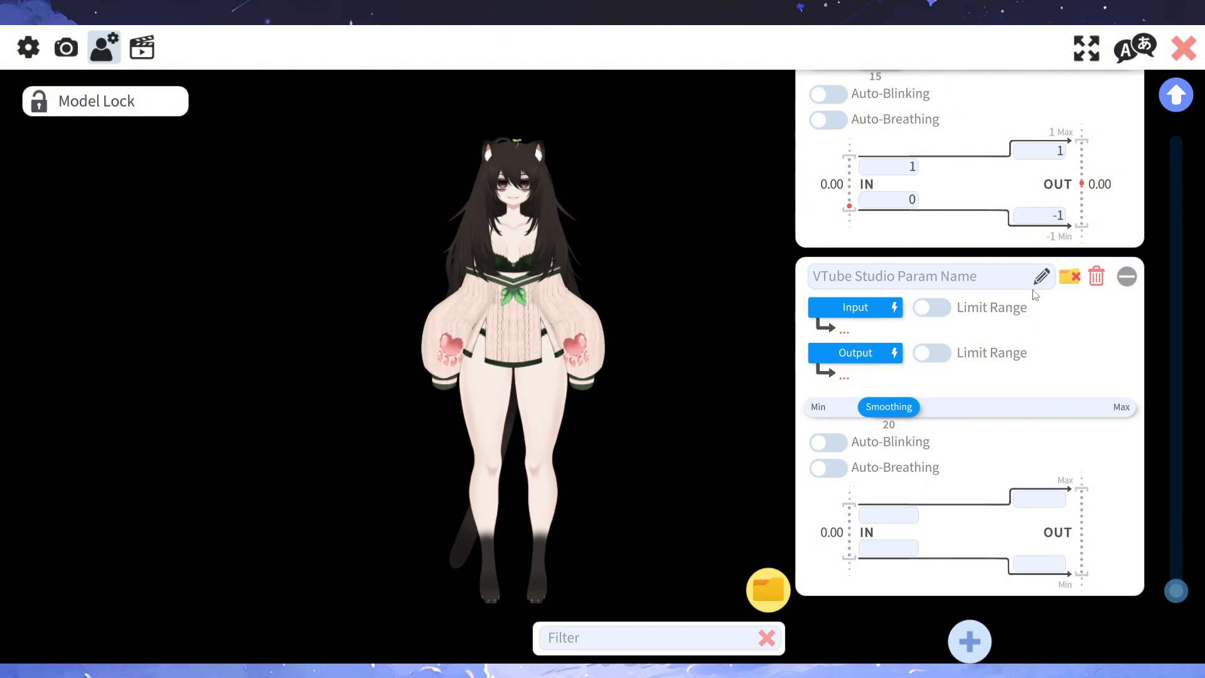
pyautogui.write('Mouth X')
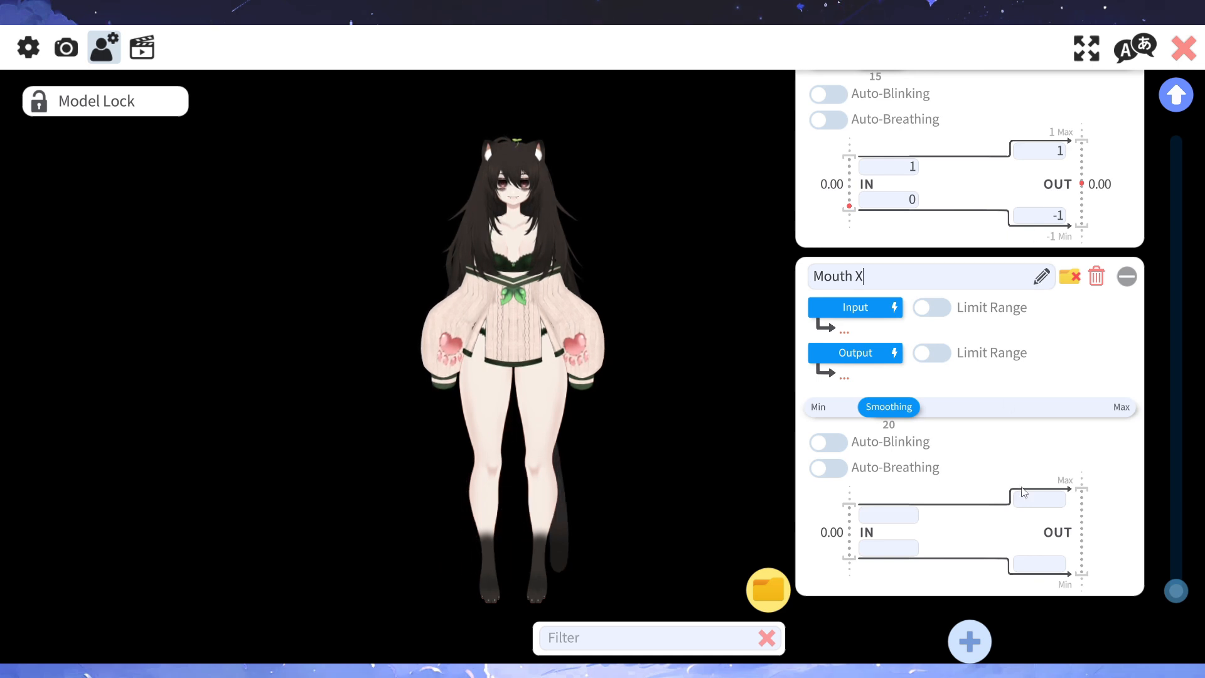
# Open the input selection of the Mouth X parameter and look through the available face tracking parameters
pyautogui.click(875, 309)
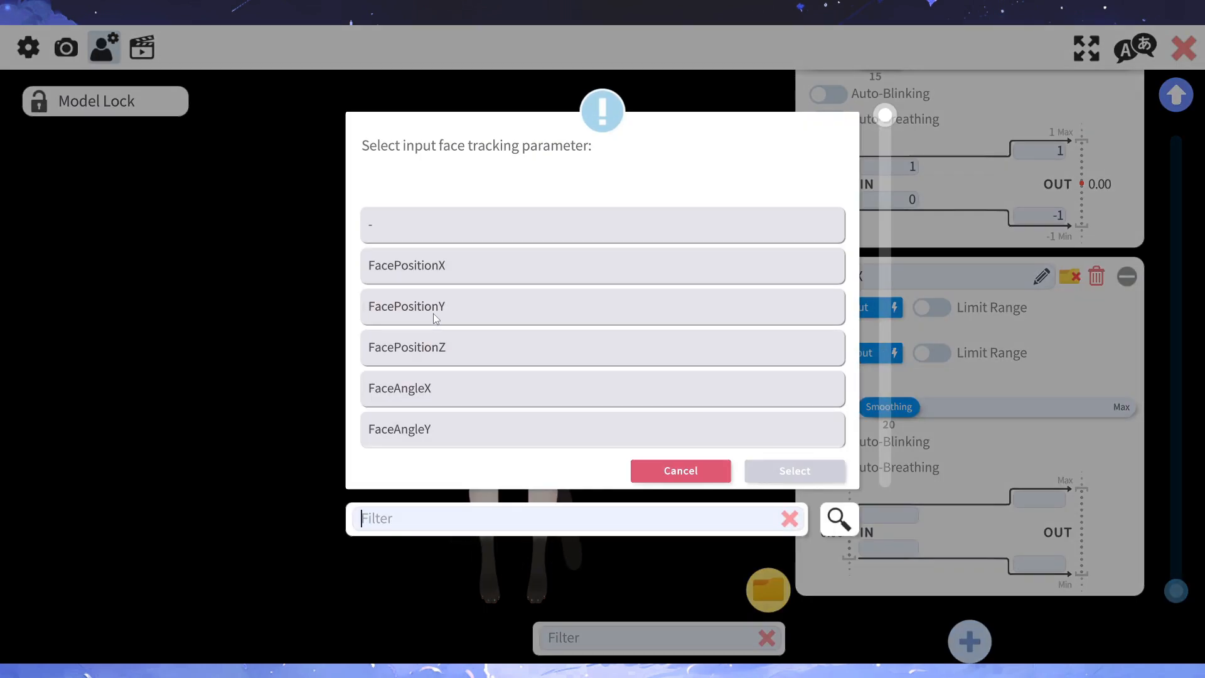
pyautogui.scroll(-2, 431, 295)
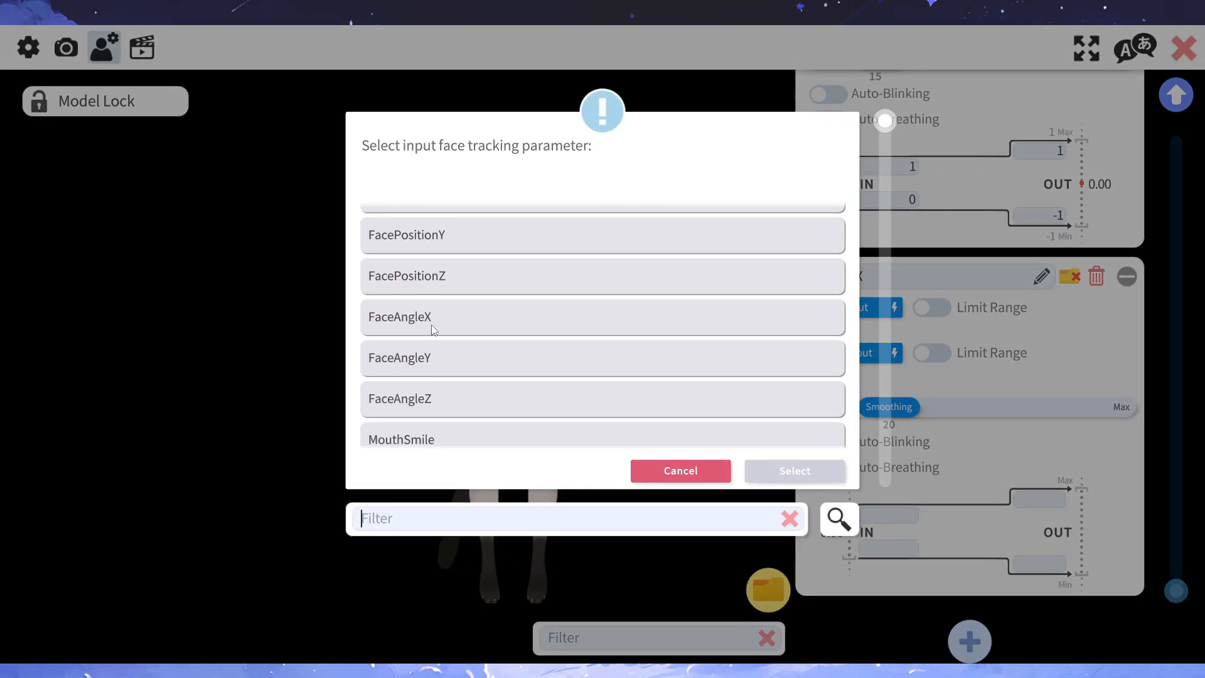
pyautogui.scroll(-3, 476, 378)
pyautogui.scroll(-2, 477, 379)
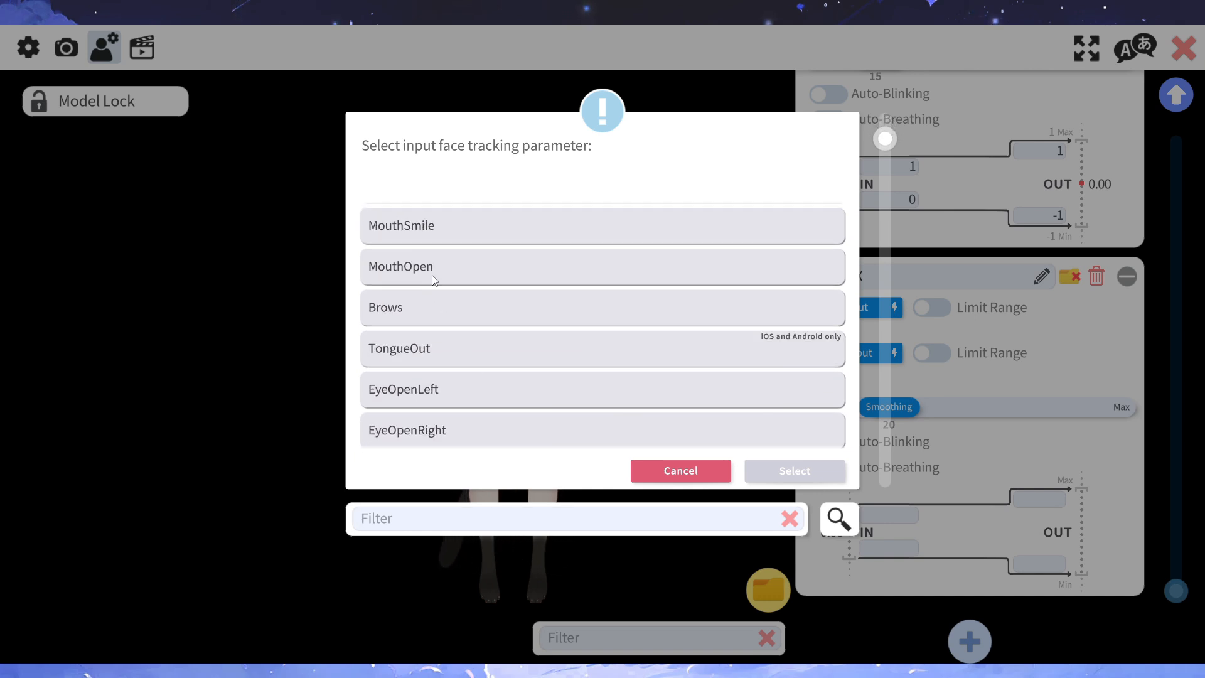
pyautogui.scroll(-3, 491, 316)
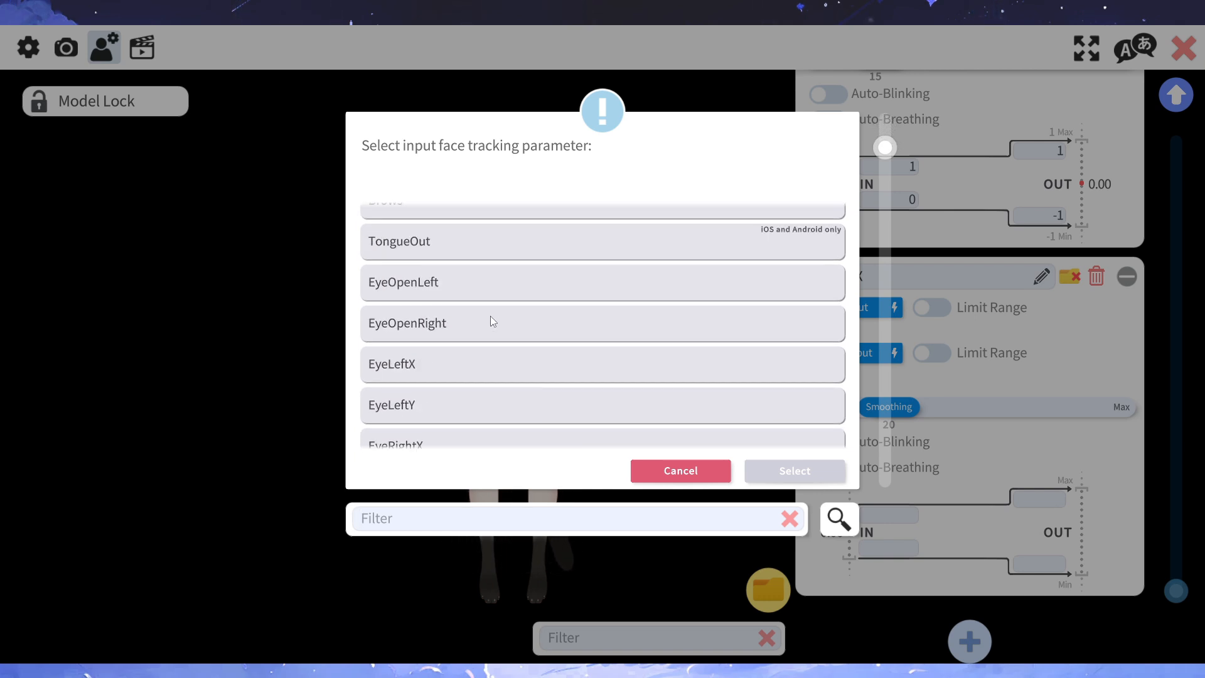
pyautogui.scroll(8, 439, 320)
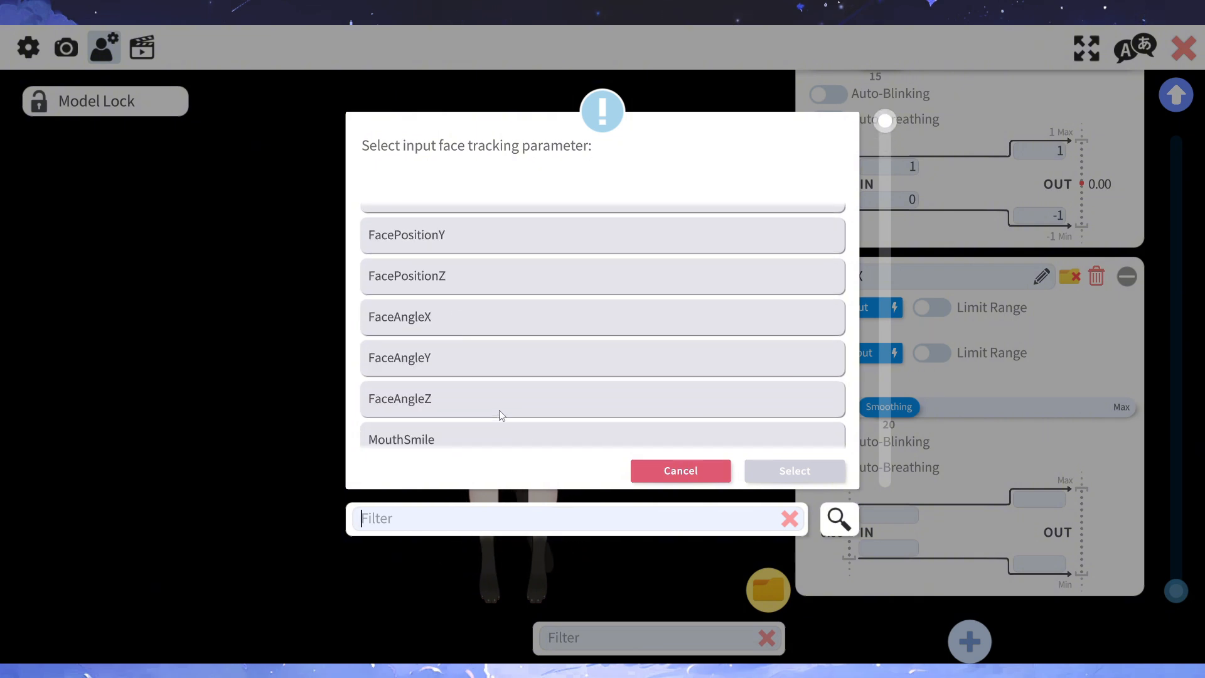
pyautogui.scroll(2, 477, 371)
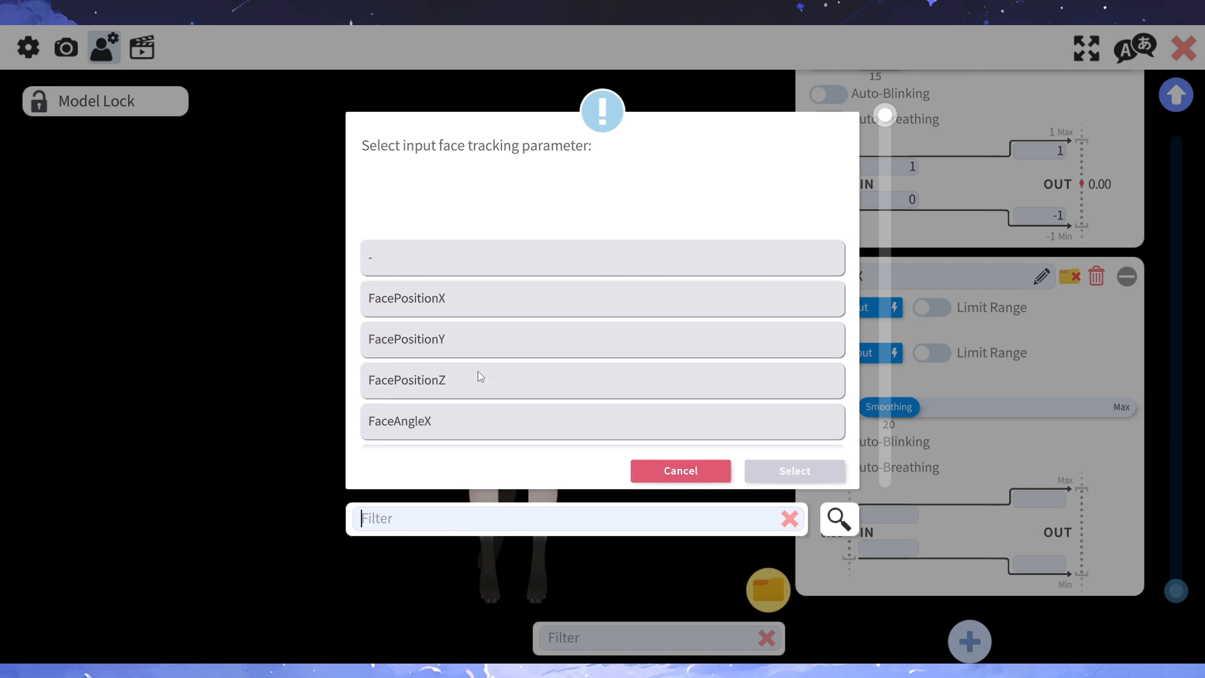
pyautogui.scroll(-4, 474, 377)
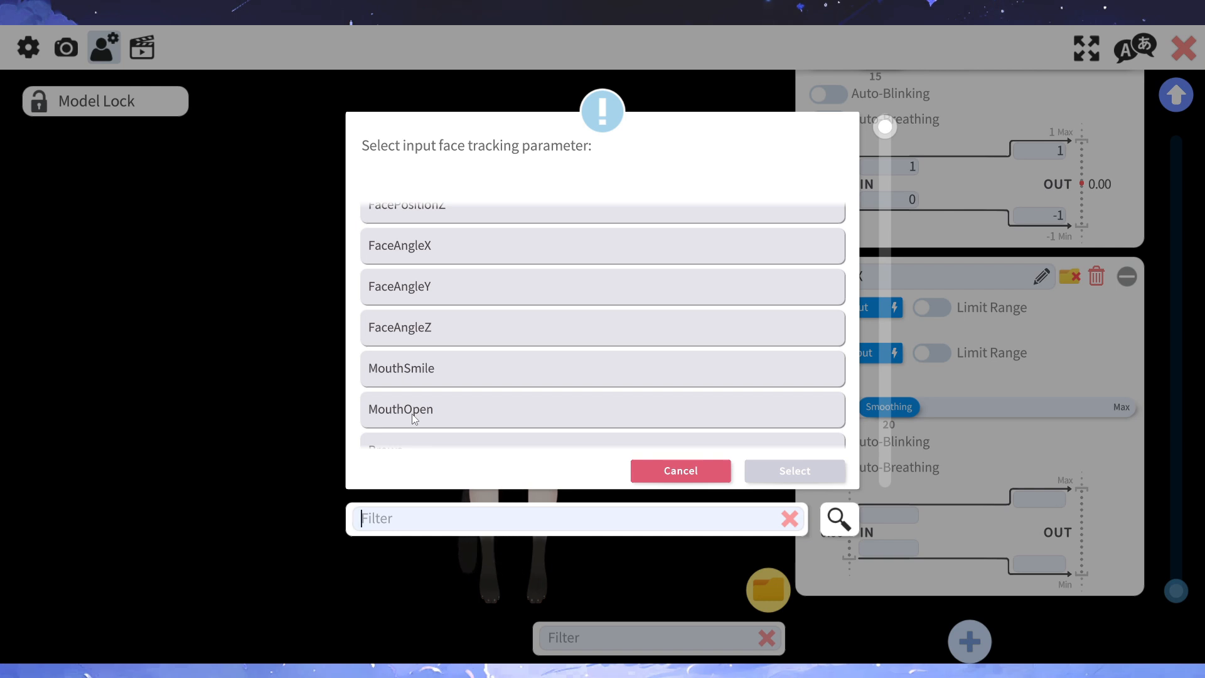
pyautogui.scroll(-10, 693, 322)
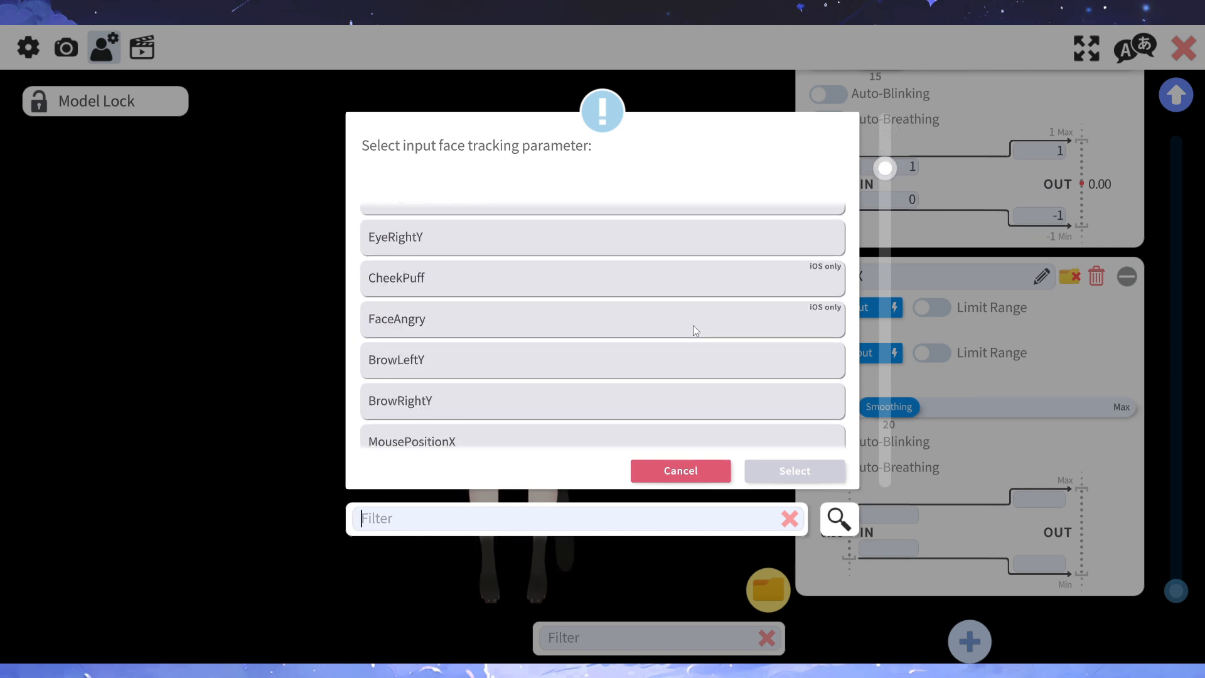
pyautogui.scroll(-10, 695, 329)
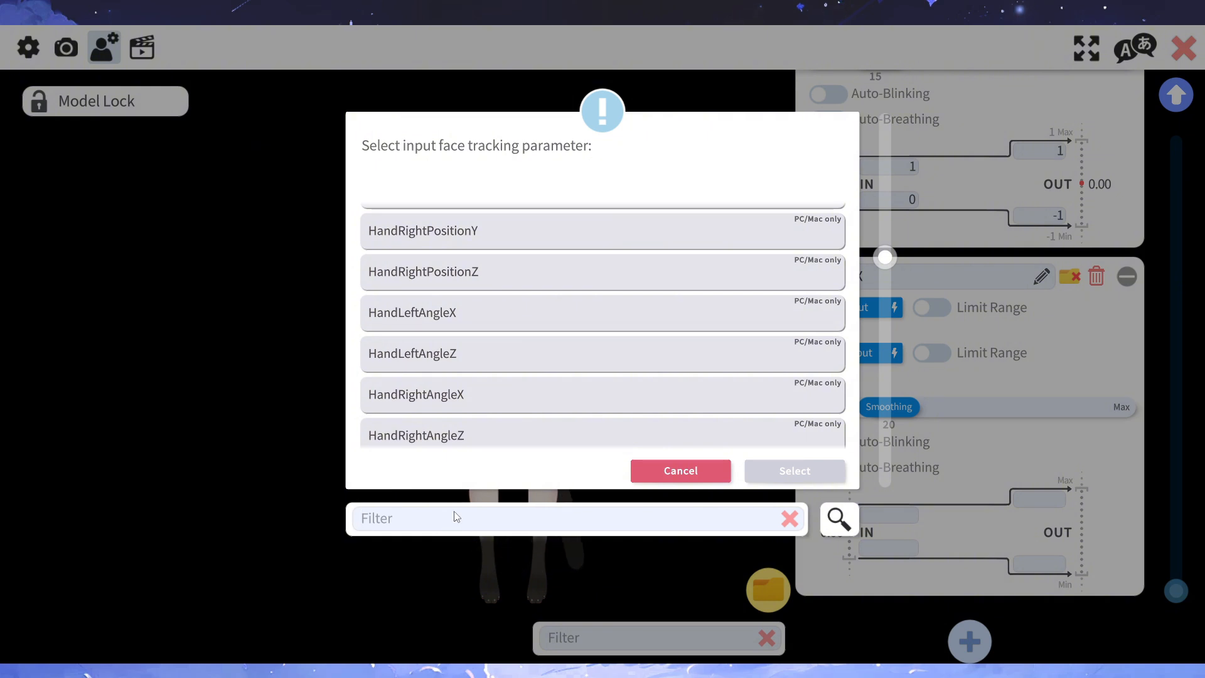
# Filter the face tracking inputs by "mouth" and assign MouthX as the input of the Mouth X parameter
pyautogui.write('mouth')
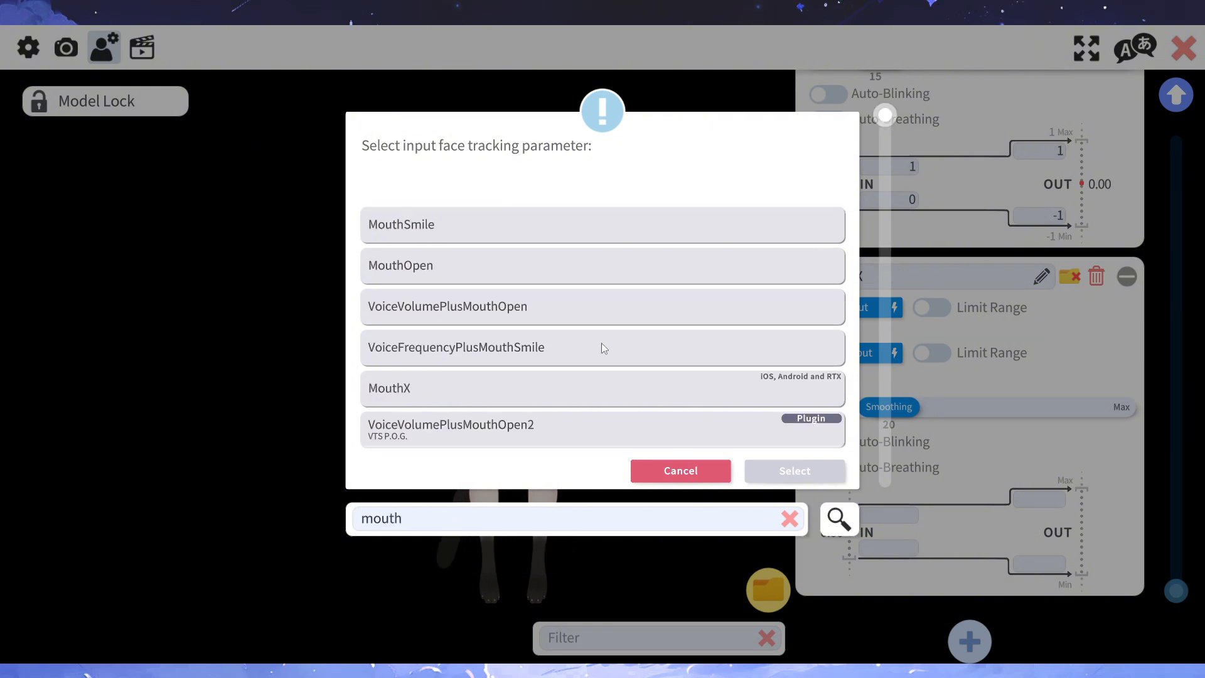
pyautogui.click(434, 391)
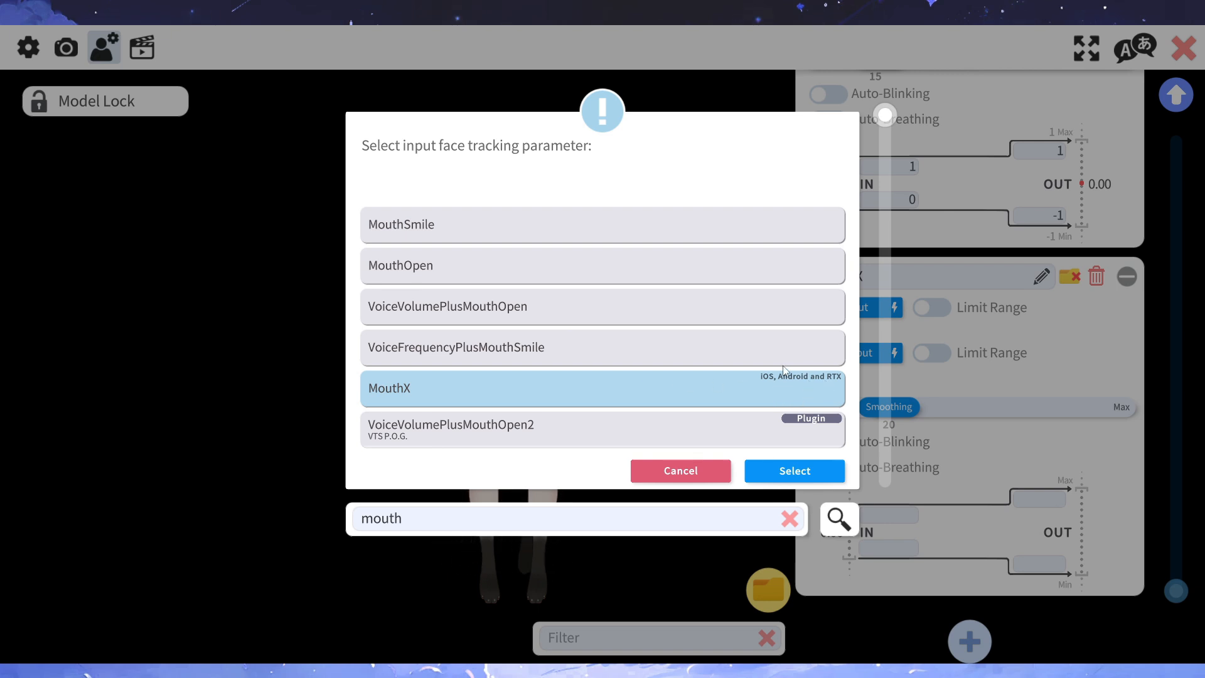
pyautogui.scroll(-1, 785, 386)
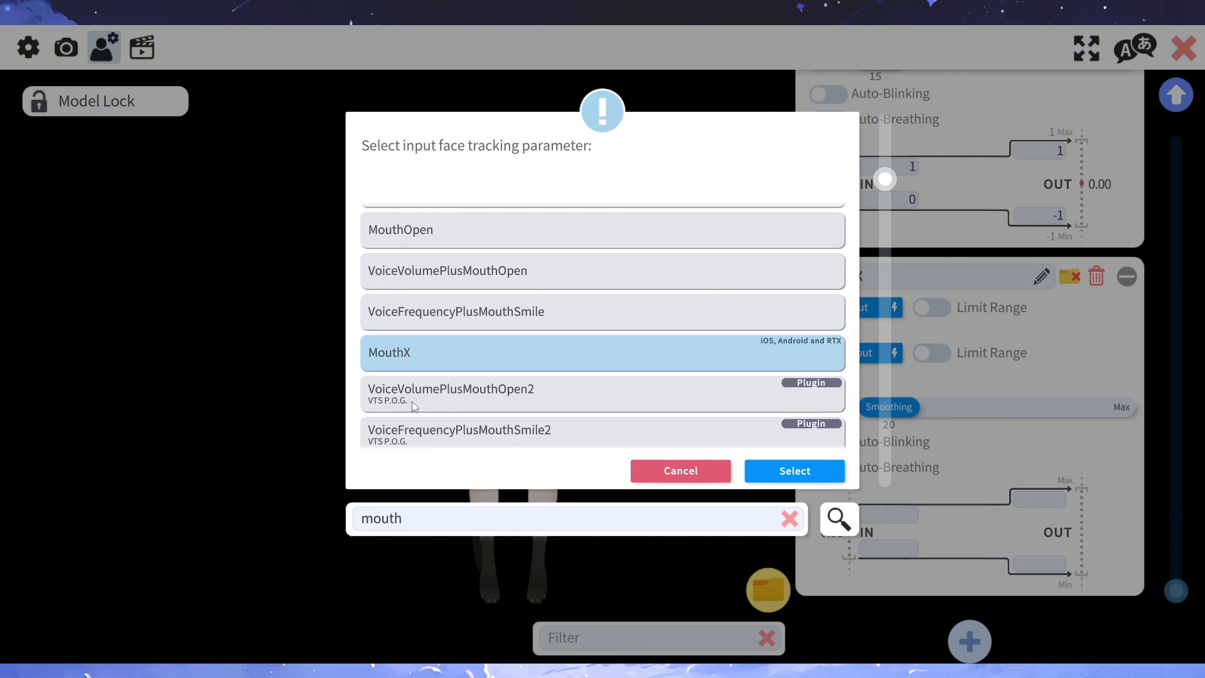
pyautogui.scroll(-1, 502, 410)
pyautogui.scroll(-3, 675, 383)
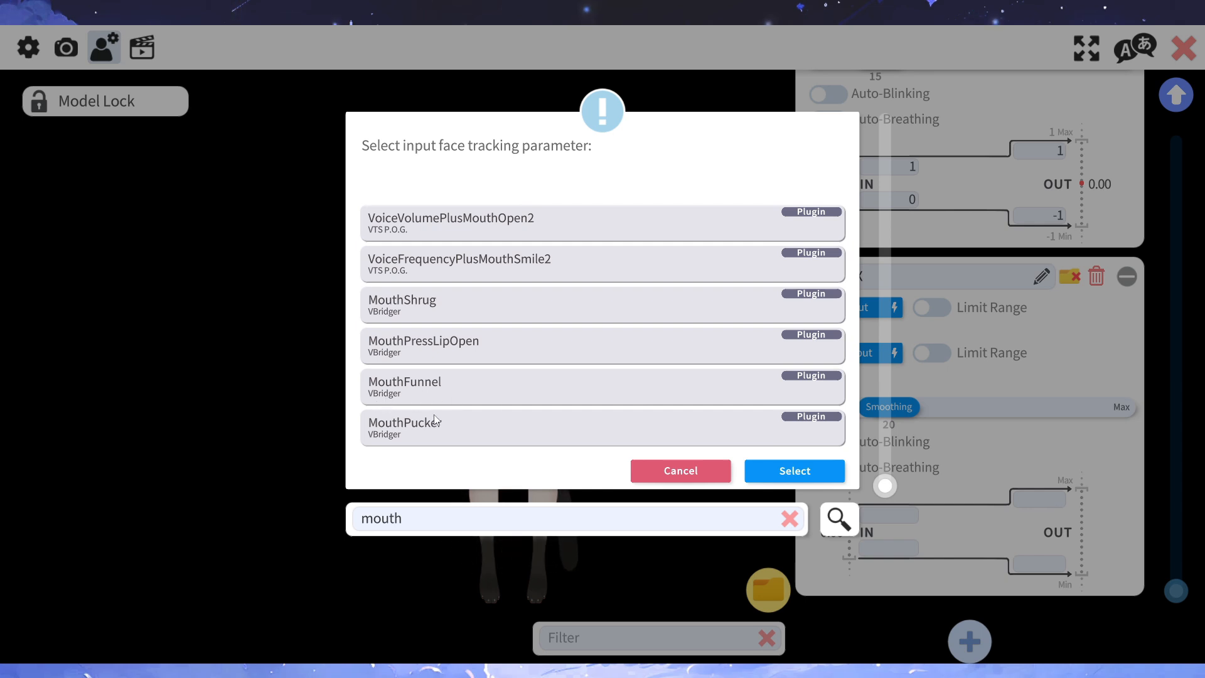
pyautogui.scroll(3, 489, 389)
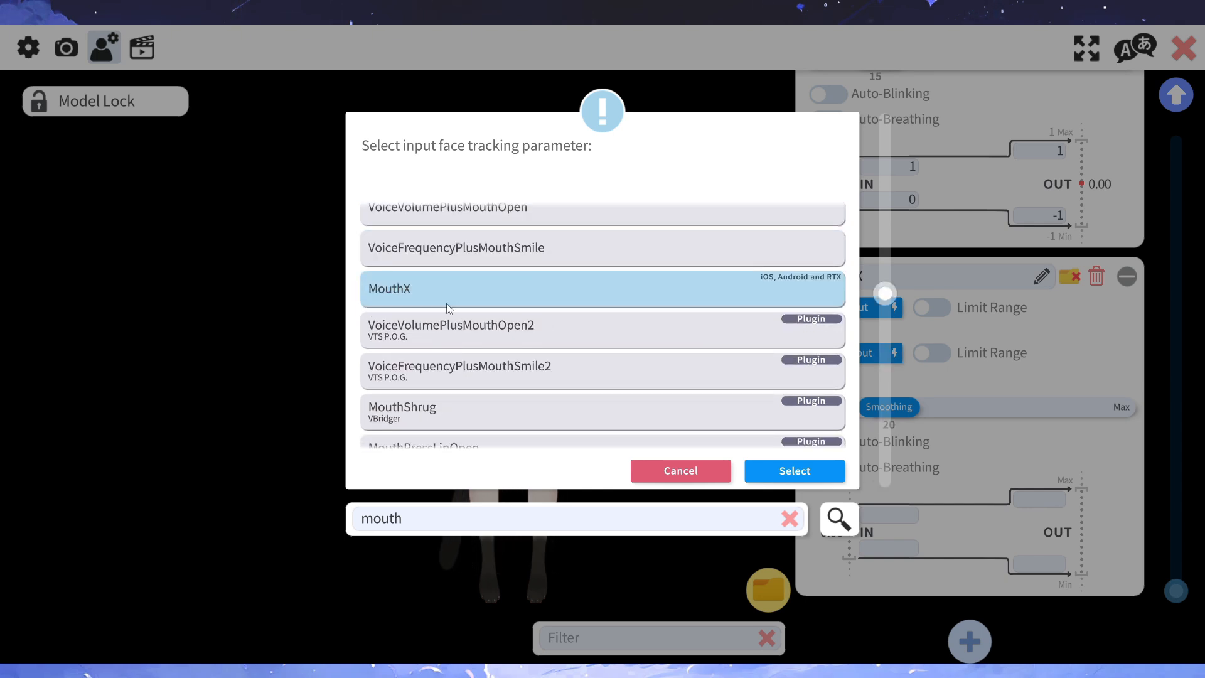
pyautogui.scroll(1, 447, 304)
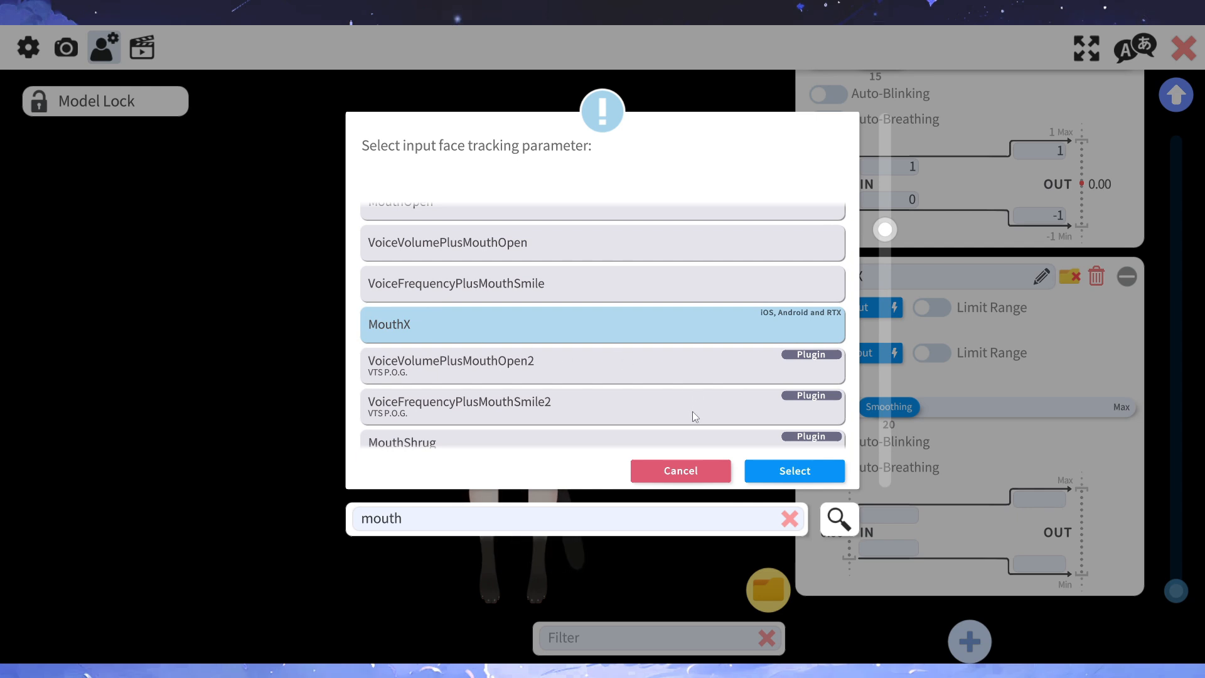
pyautogui.click(782, 471)
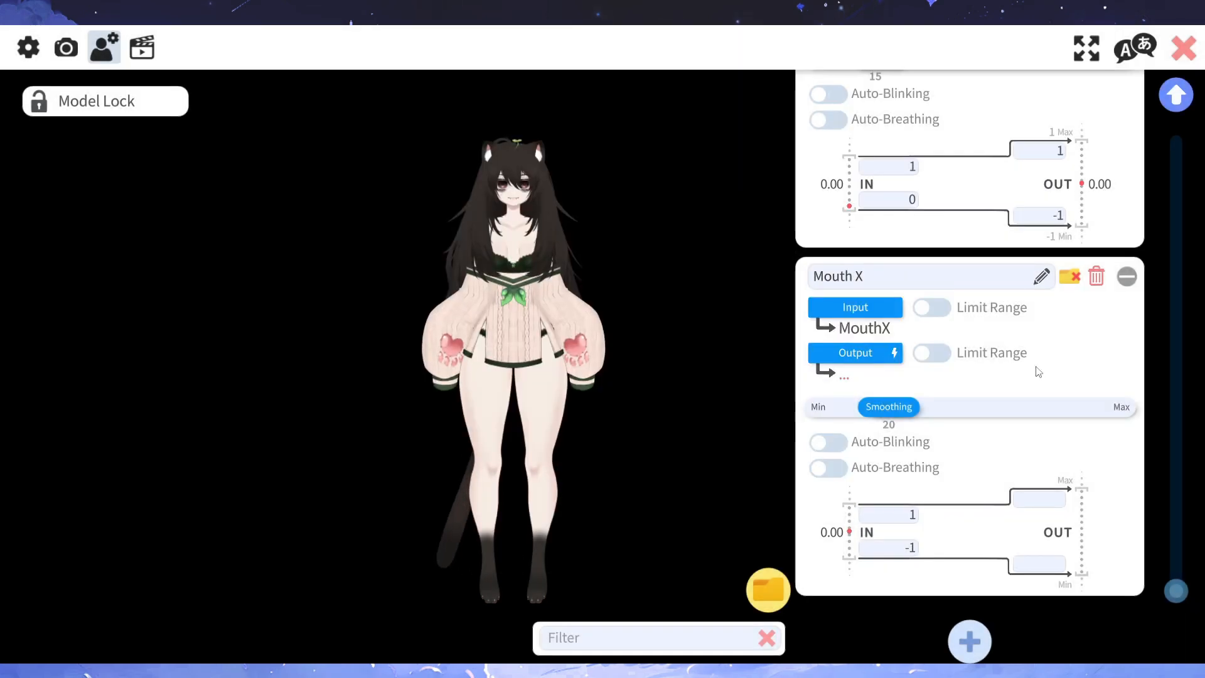
# Filter the Live2D outputs by "mouth" and assign Mouth X as the output of the Mouth X parameter
pyautogui.click(847, 362)
pyautogui.write('mouth')
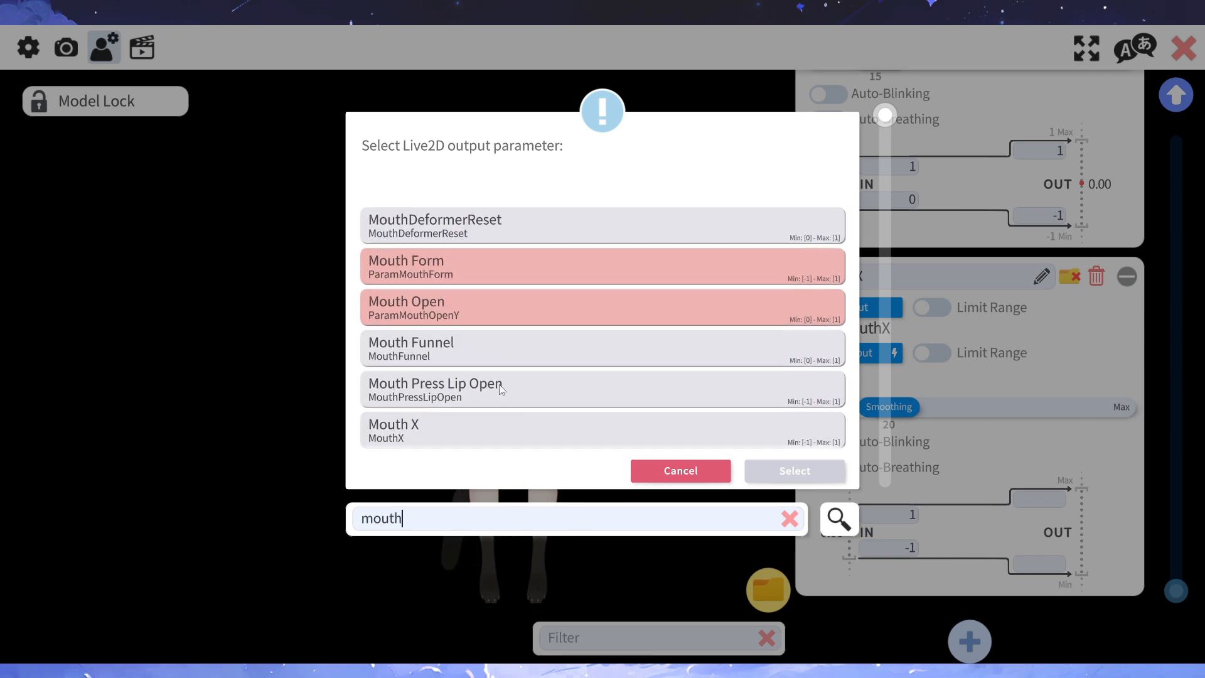
pyautogui.scroll(-2, 440, 351)
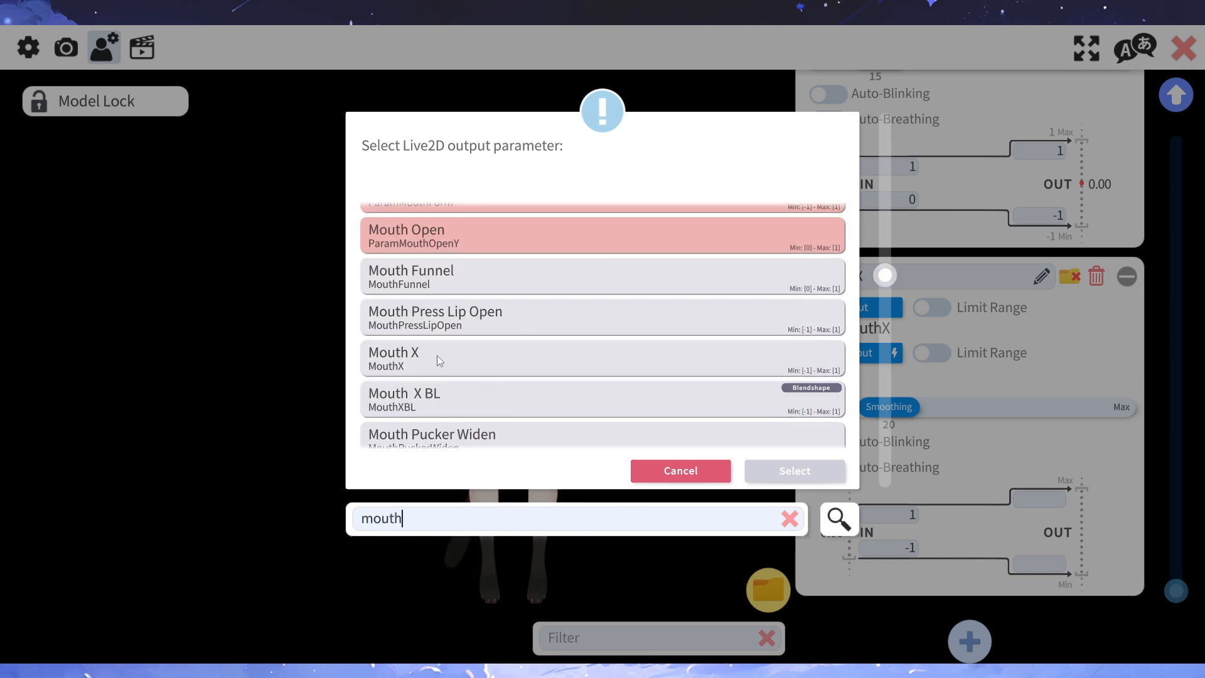
pyautogui.click(437, 355)
pyautogui.click(794, 472)
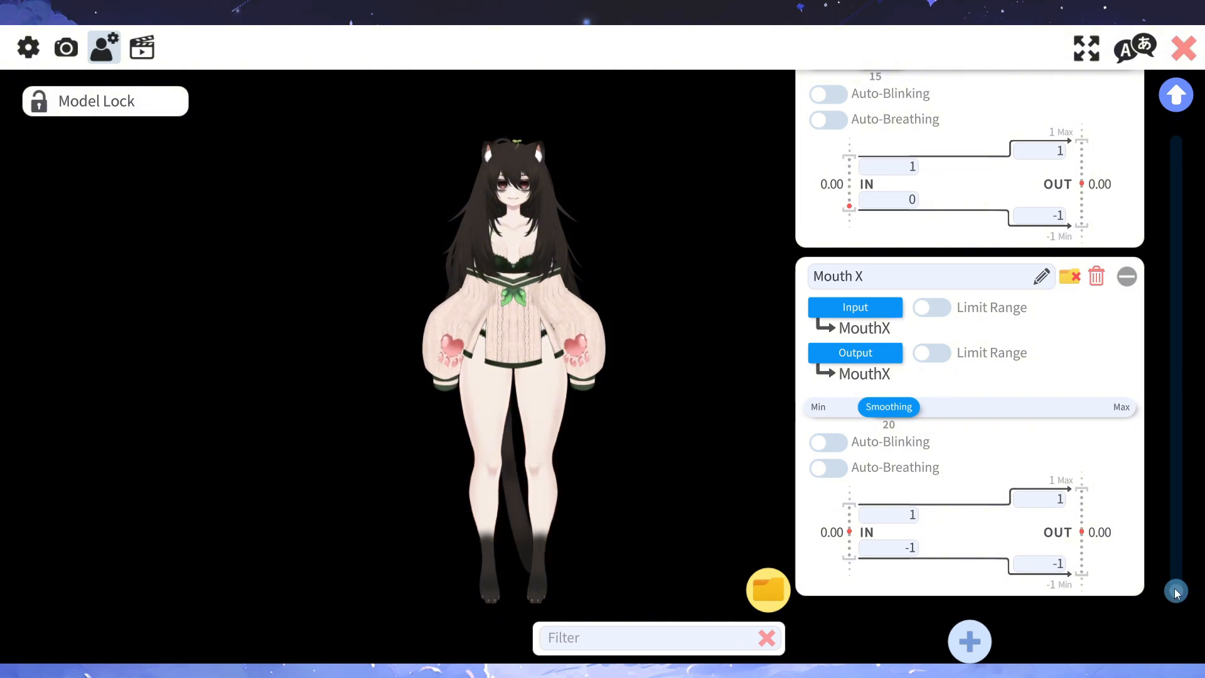
# Assign the Mouth X parameter to the Mouth folder
pyautogui.click(1071, 277)
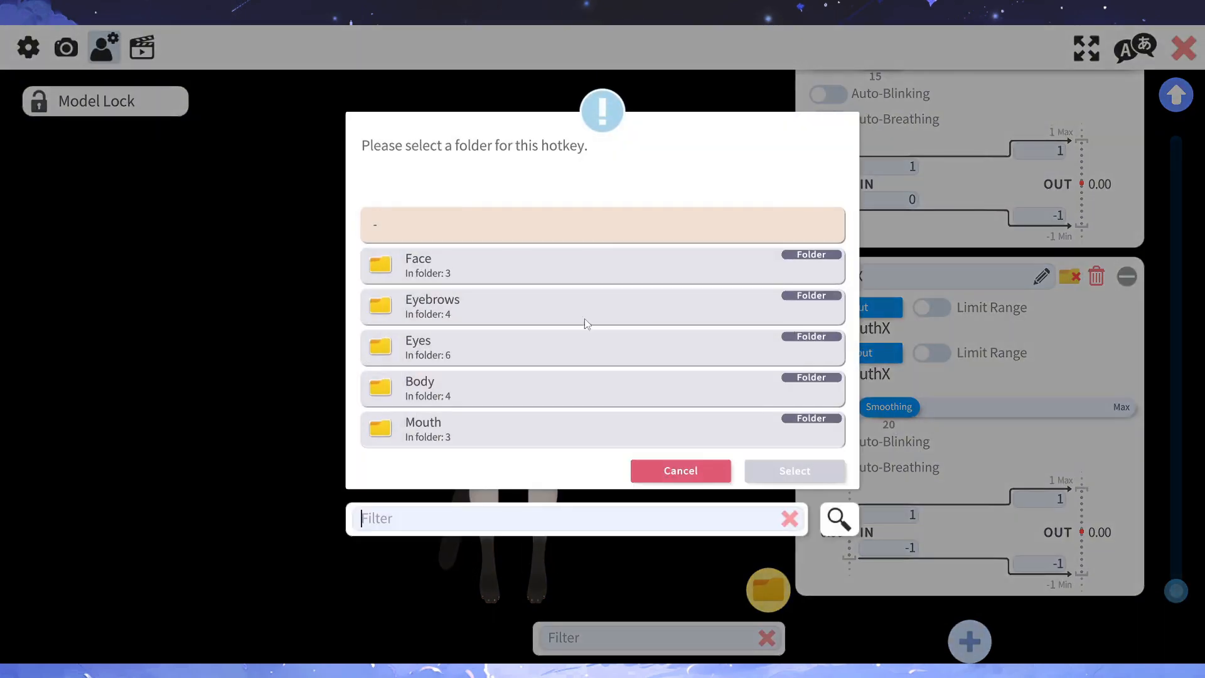
pyautogui.click(432, 430)
pyautogui.click(813, 470)
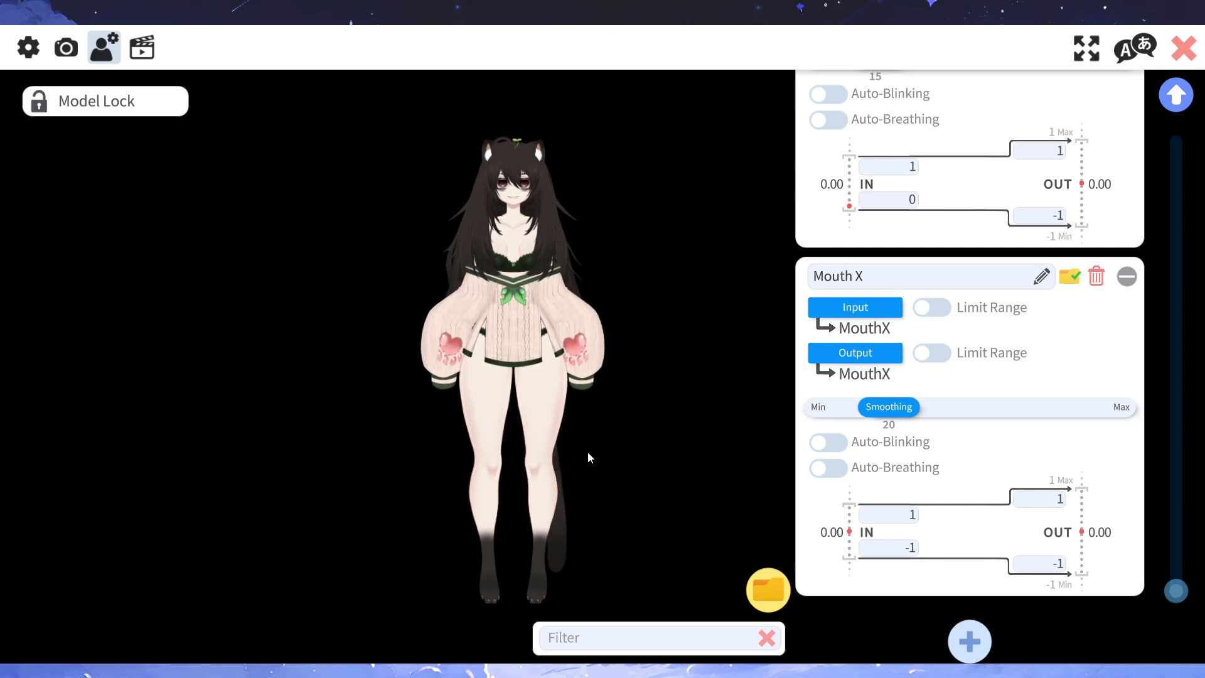
# Add another new parameter at the end of the list, below Mouth X
pyautogui.scroll(-1, 1065, 514)
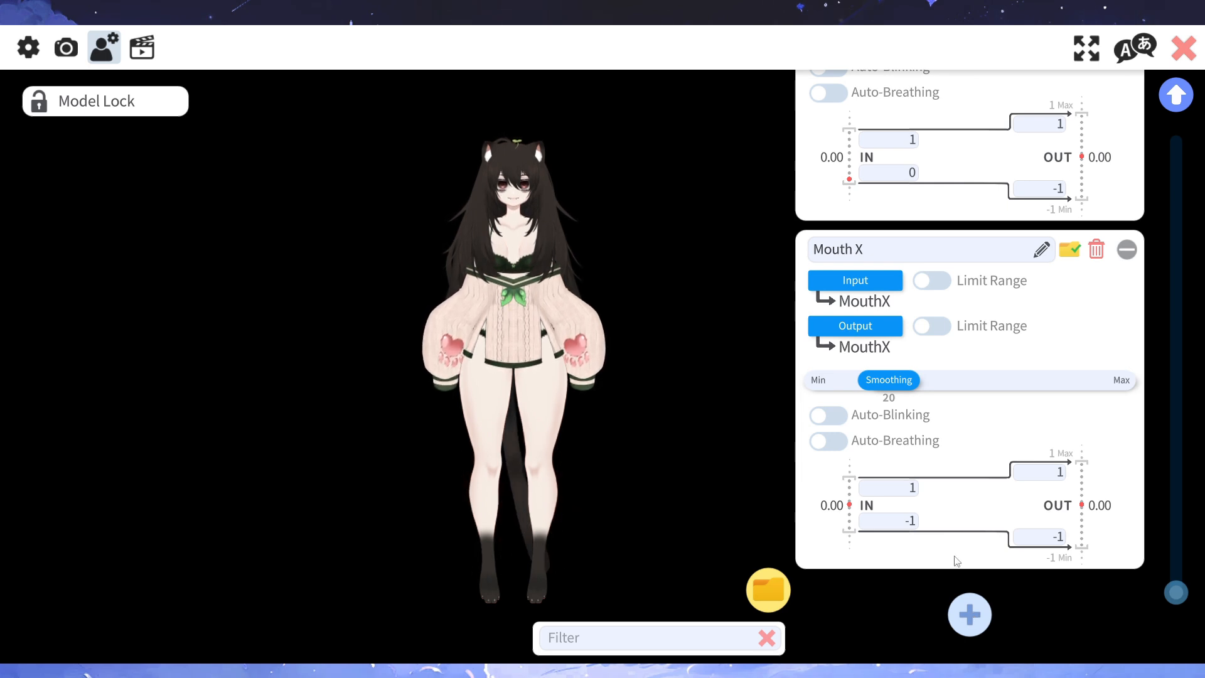
pyautogui.click(972, 609)
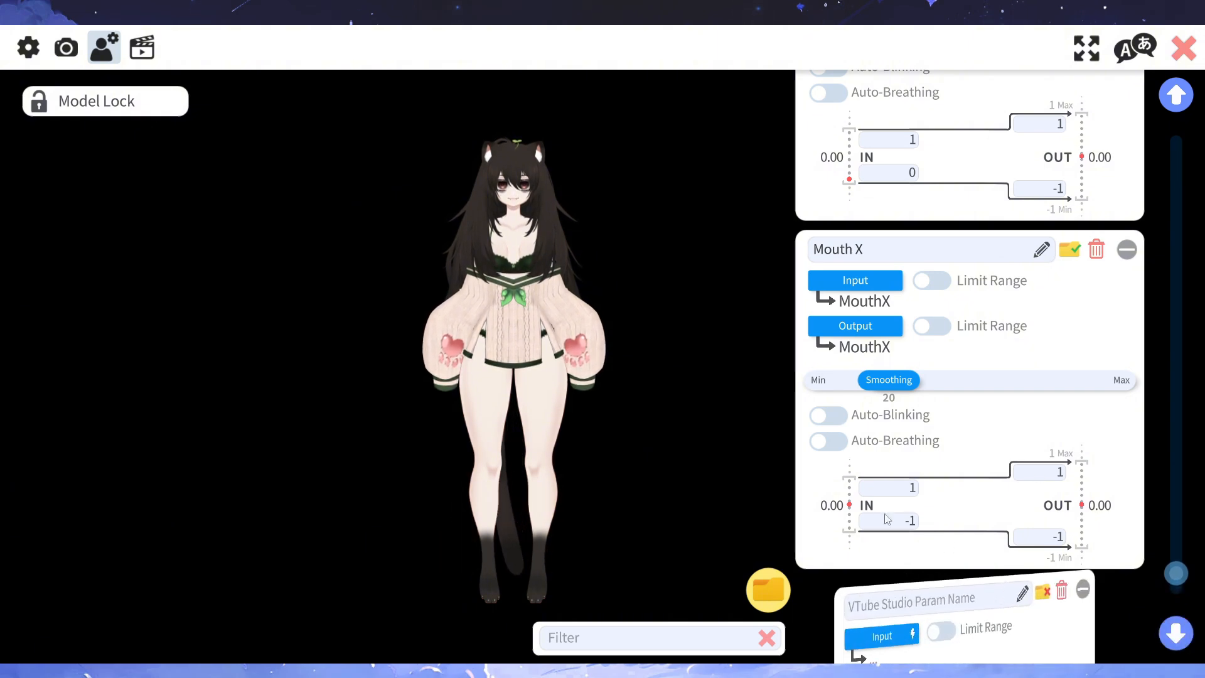
pyautogui.scroll(-2, 974, 583)
pyautogui.scroll(-3, 984, 570)
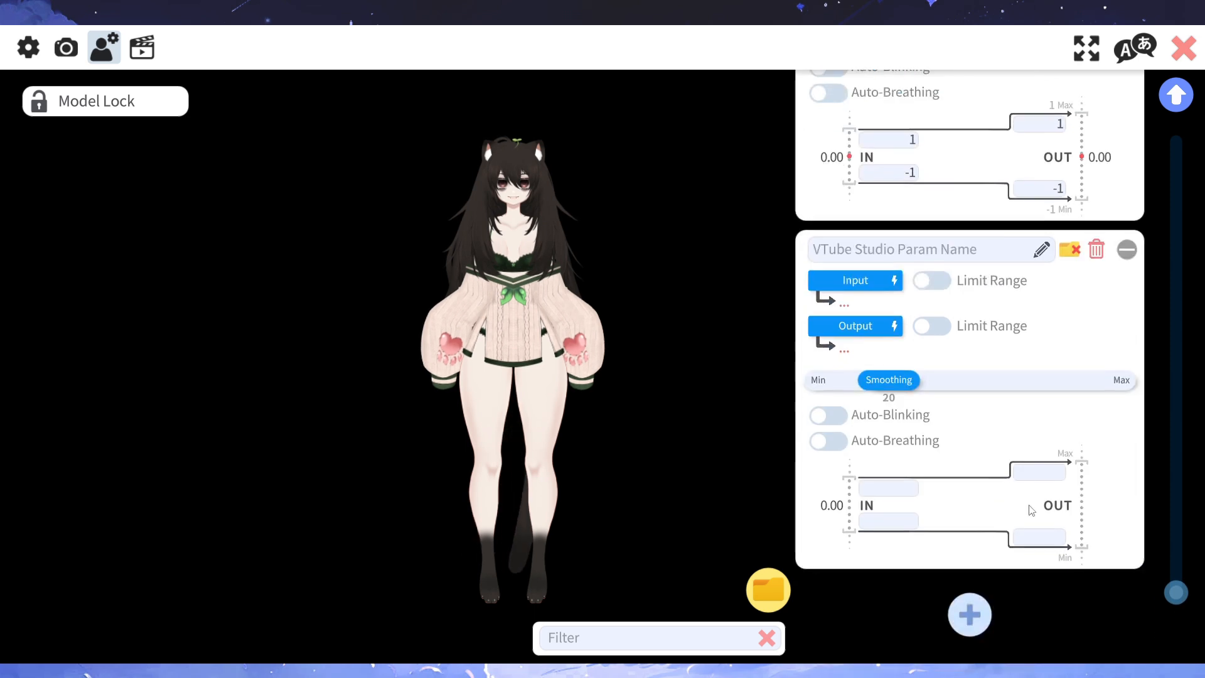
# Filter the tracking inputs by "Vbridger" and assign MouthPucker as the input of the new unnamed parameter
pyautogui.click(867, 283)
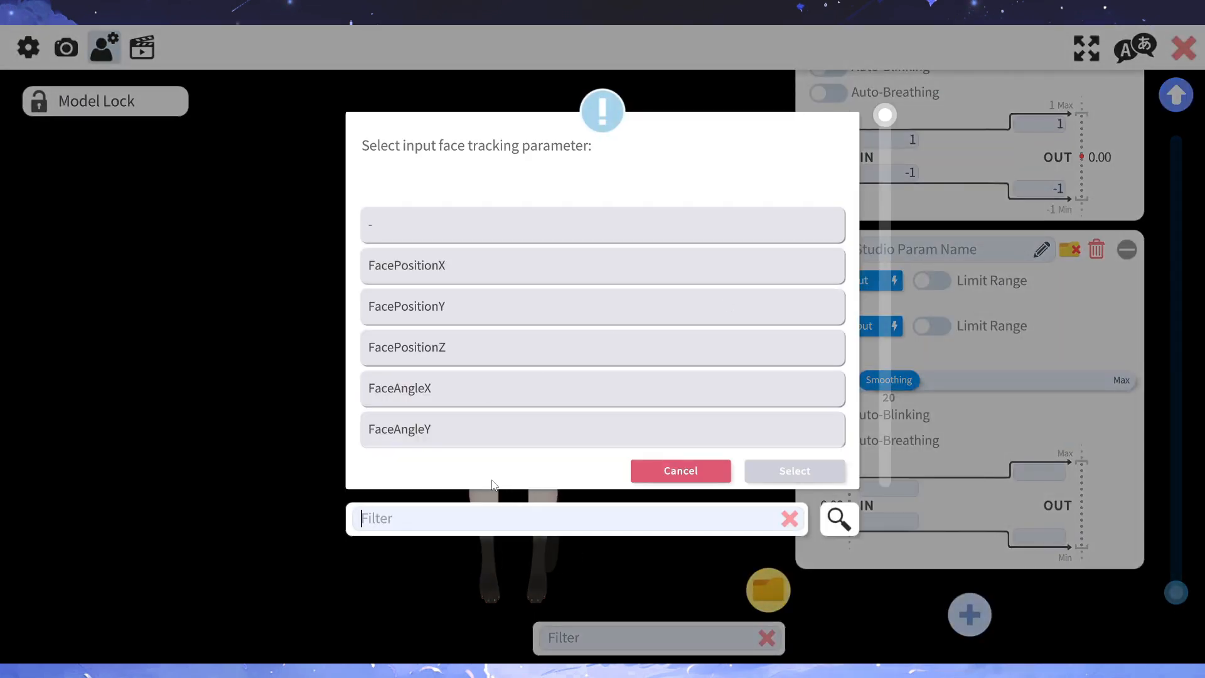
pyautogui.write('Vbridger')
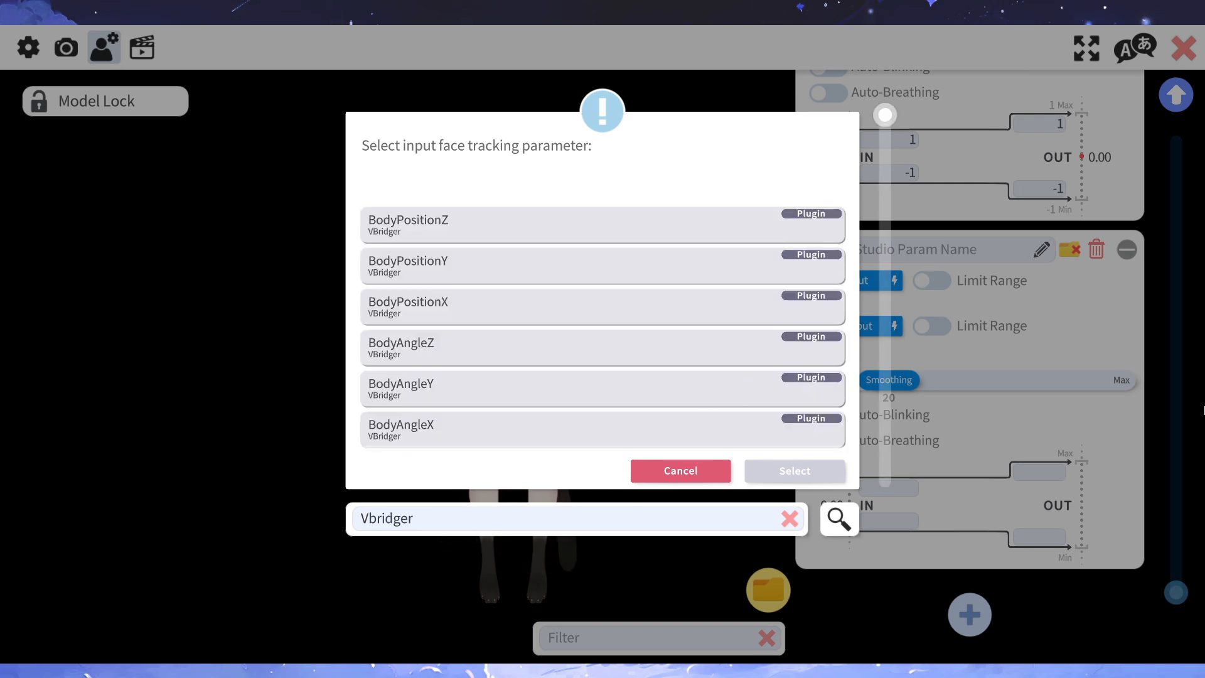
pyautogui.scroll(-2, 614, 246)
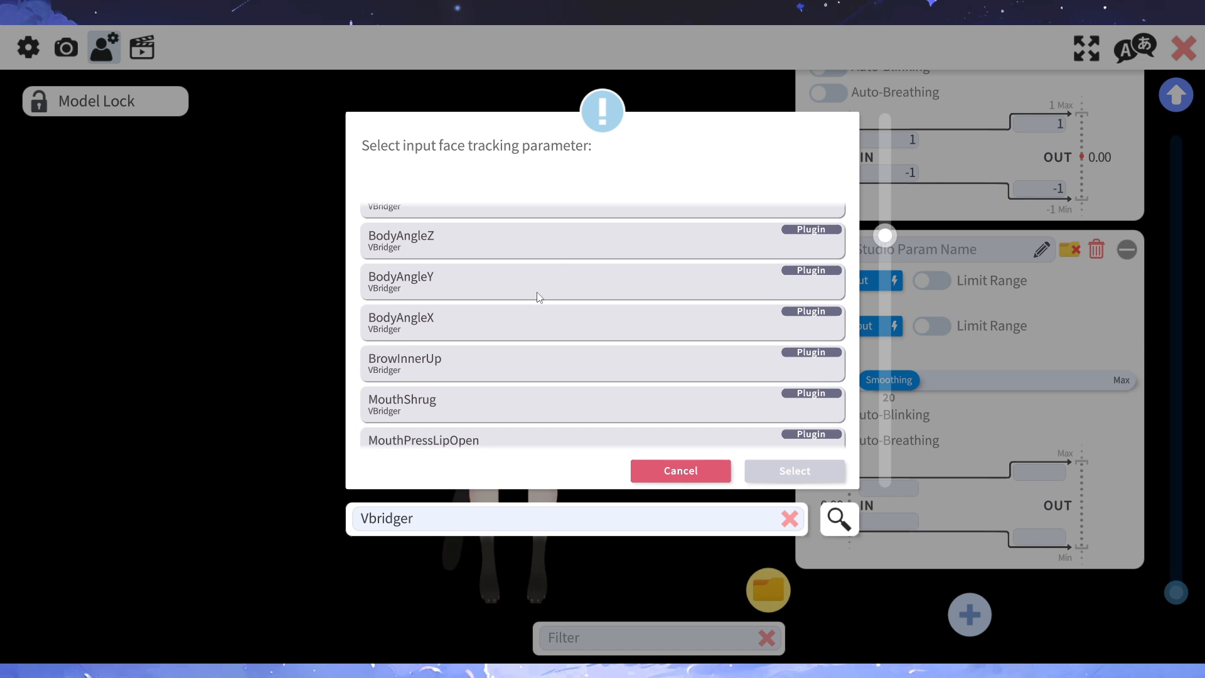
pyautogui.scroll(-3, 539, 297)
pyautogui.scroll(-2, 521, 317)
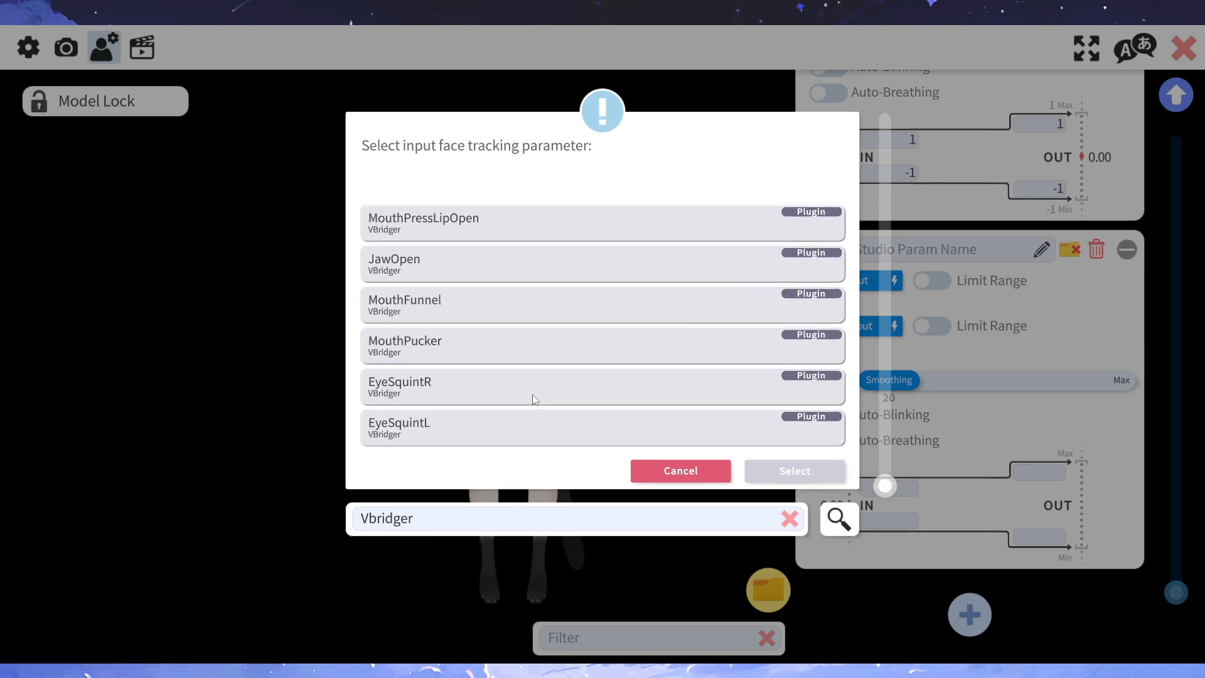
pyautogui.scroll(2, 462, 359)
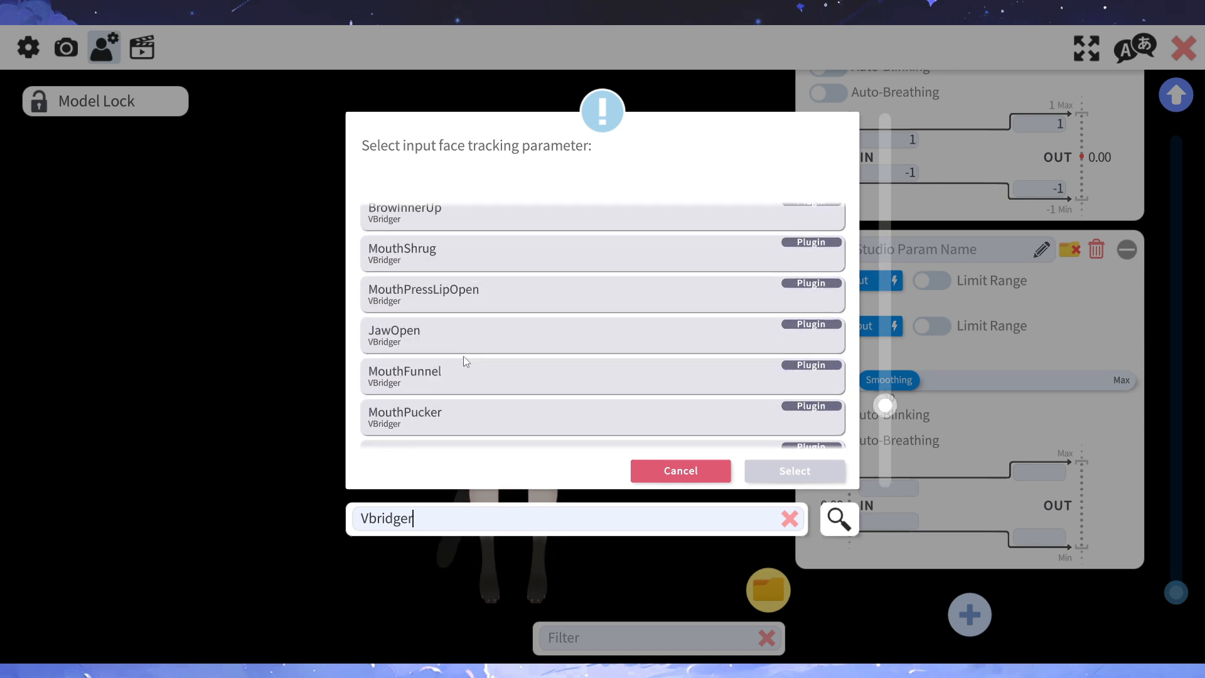
pyautogui.scroll(3, 464, 361)
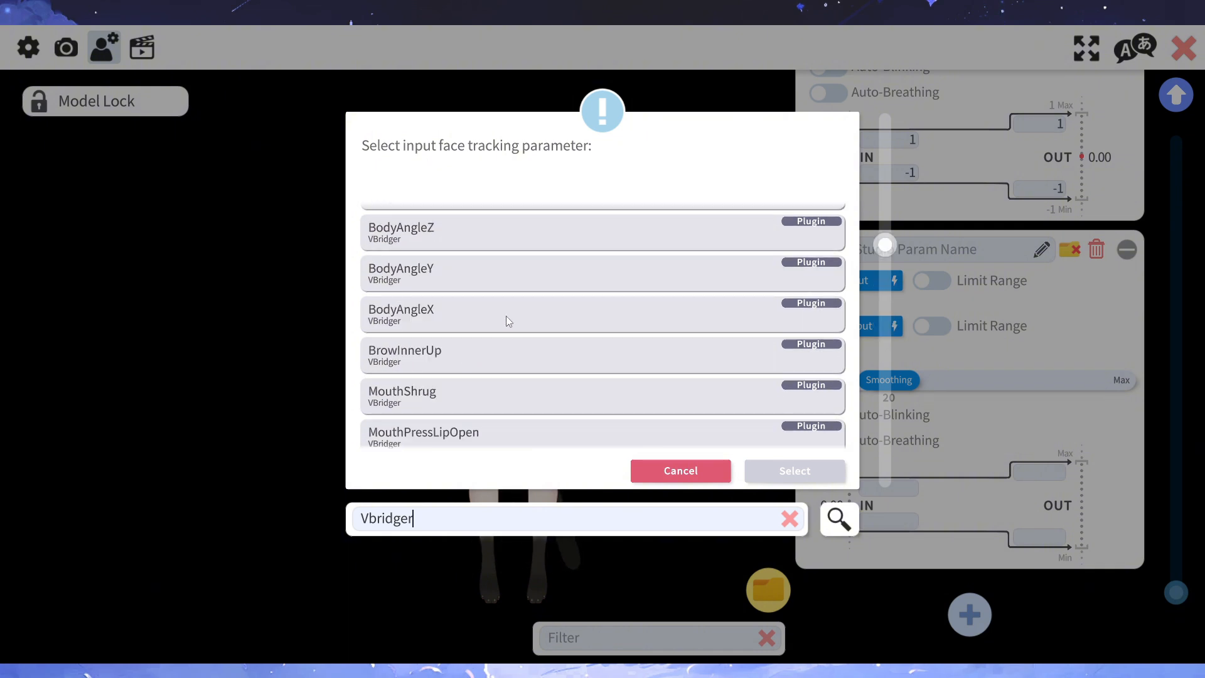
pyautogui.scroll(-3, 504, 357)
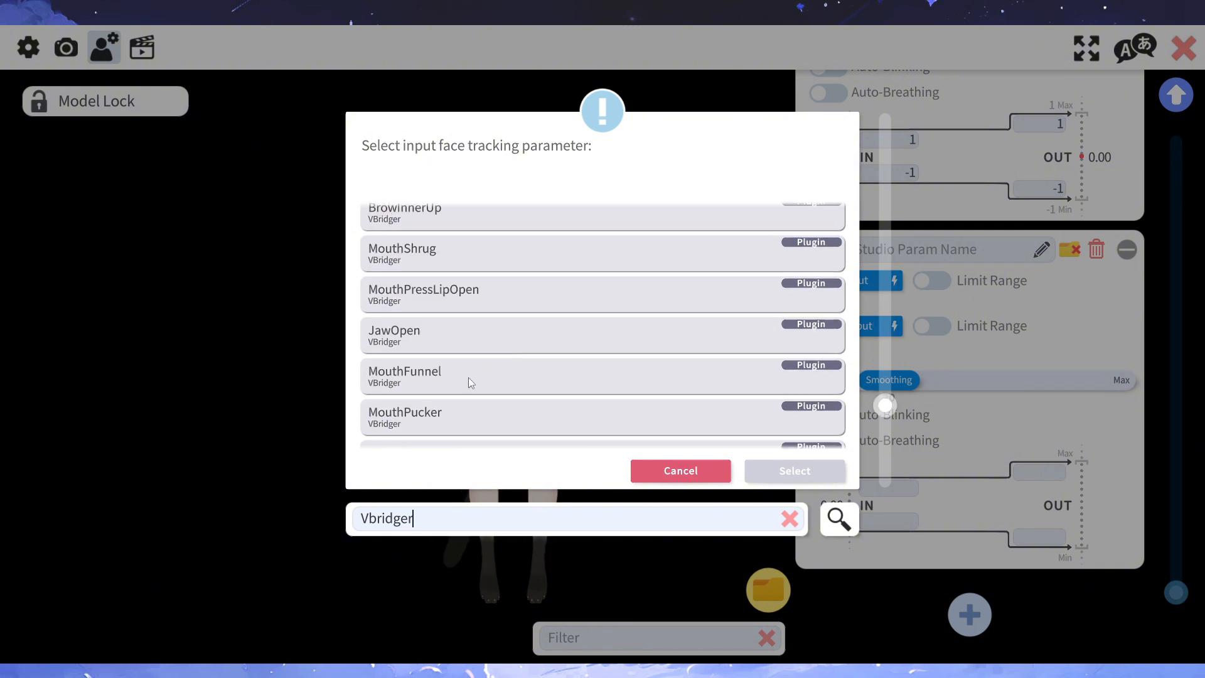
pyautogui.scroll(-2, 468, 378)
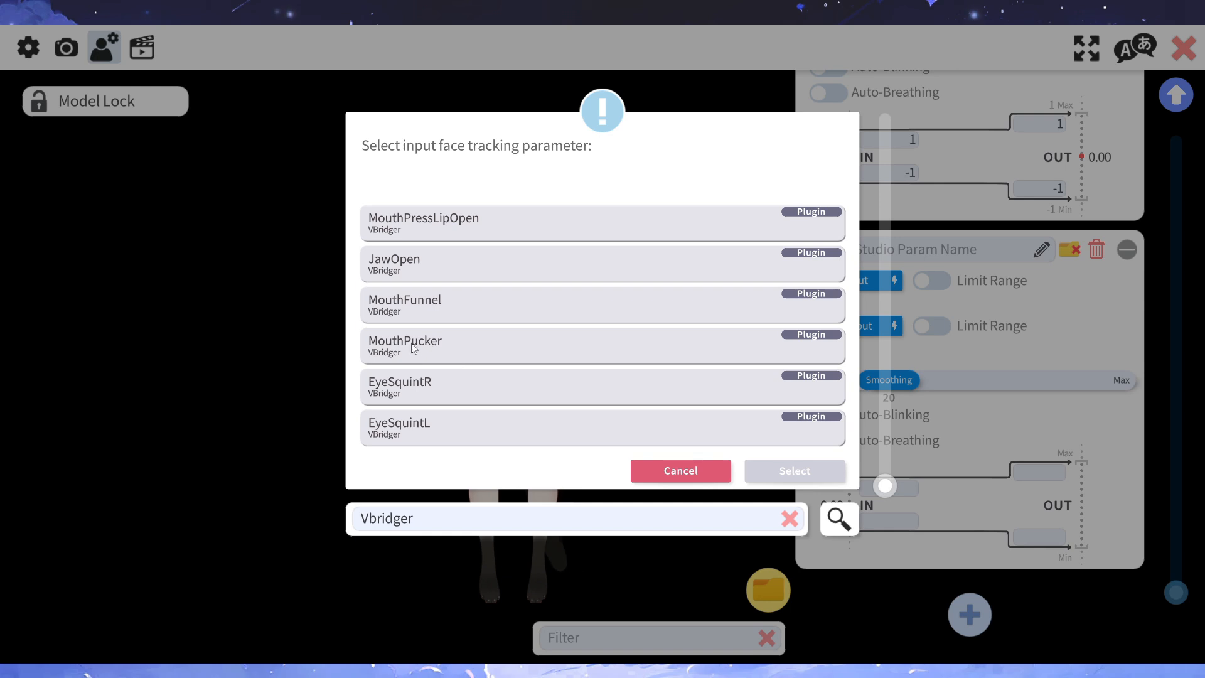
pyautogui.click(437, 356)
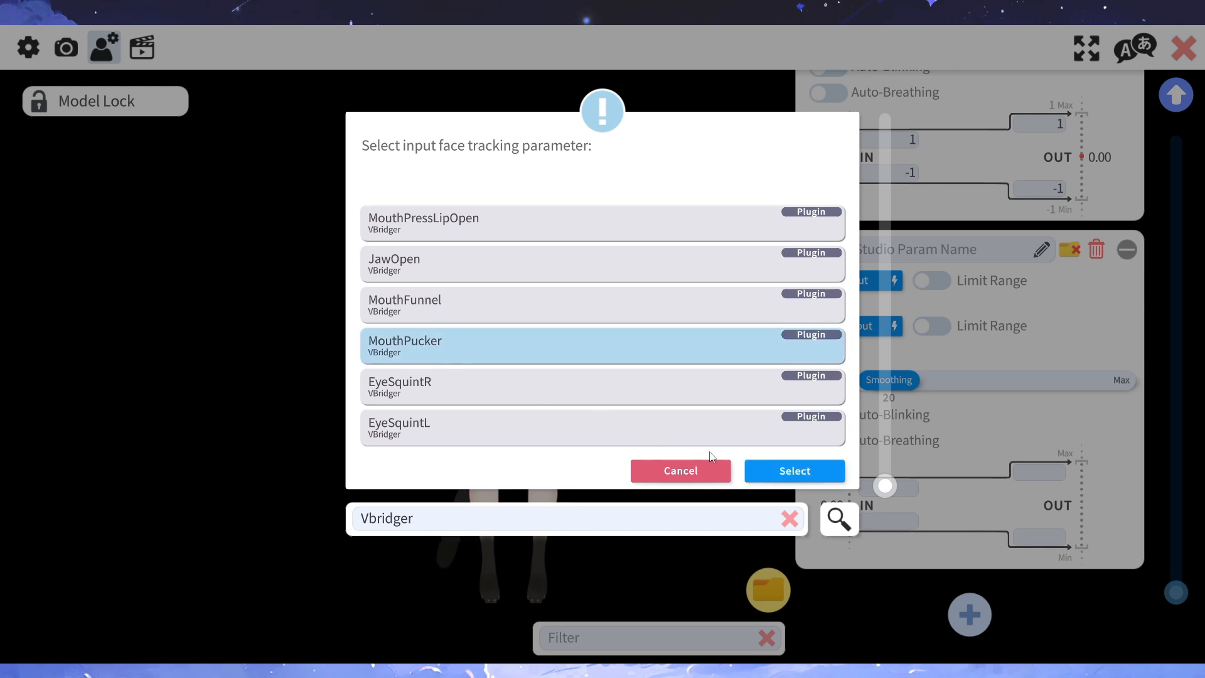
pyautogui.click(772, 477)
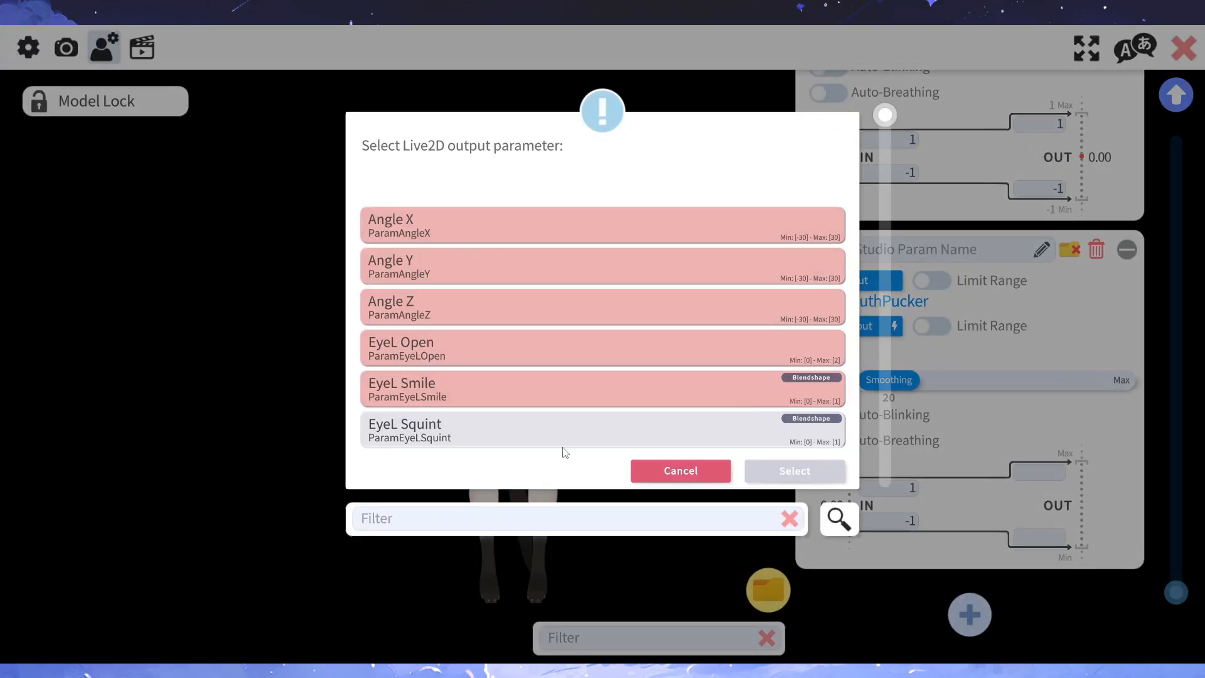
# Filter the Live2D outputs by "mouthpu" and assign Mouth Pucker Widen as the output of the MouthPucker input parameter
pyautogui.write('mout')
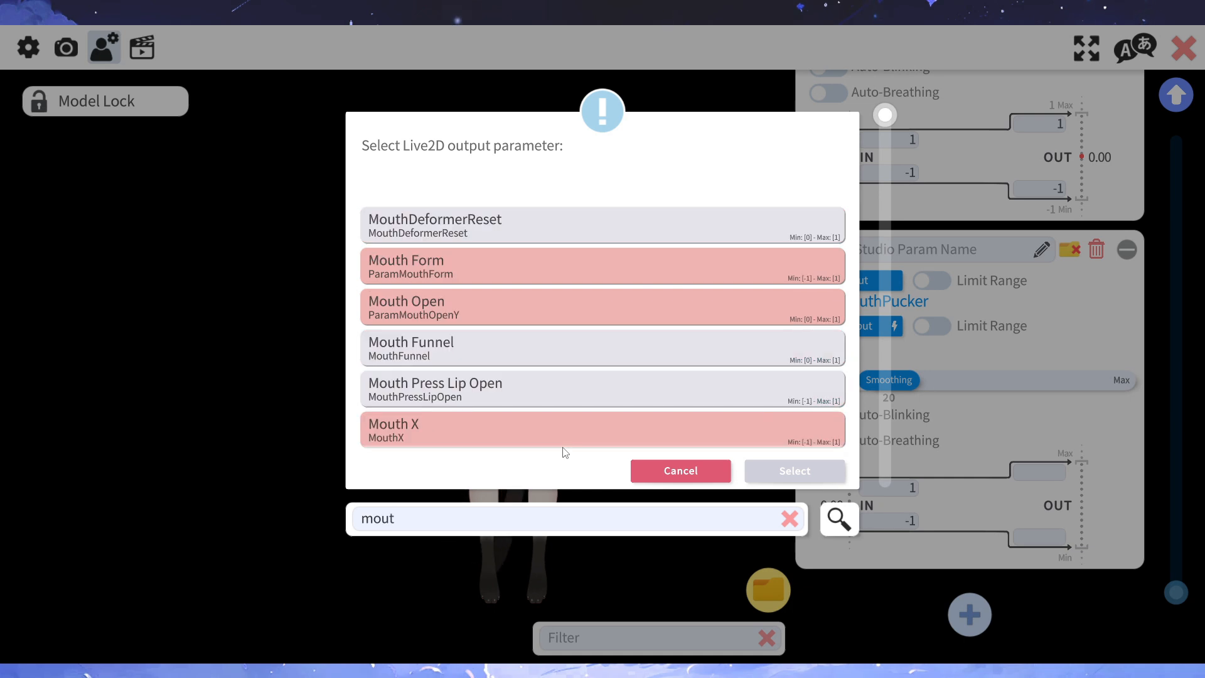
pyautogui.write('hpu')
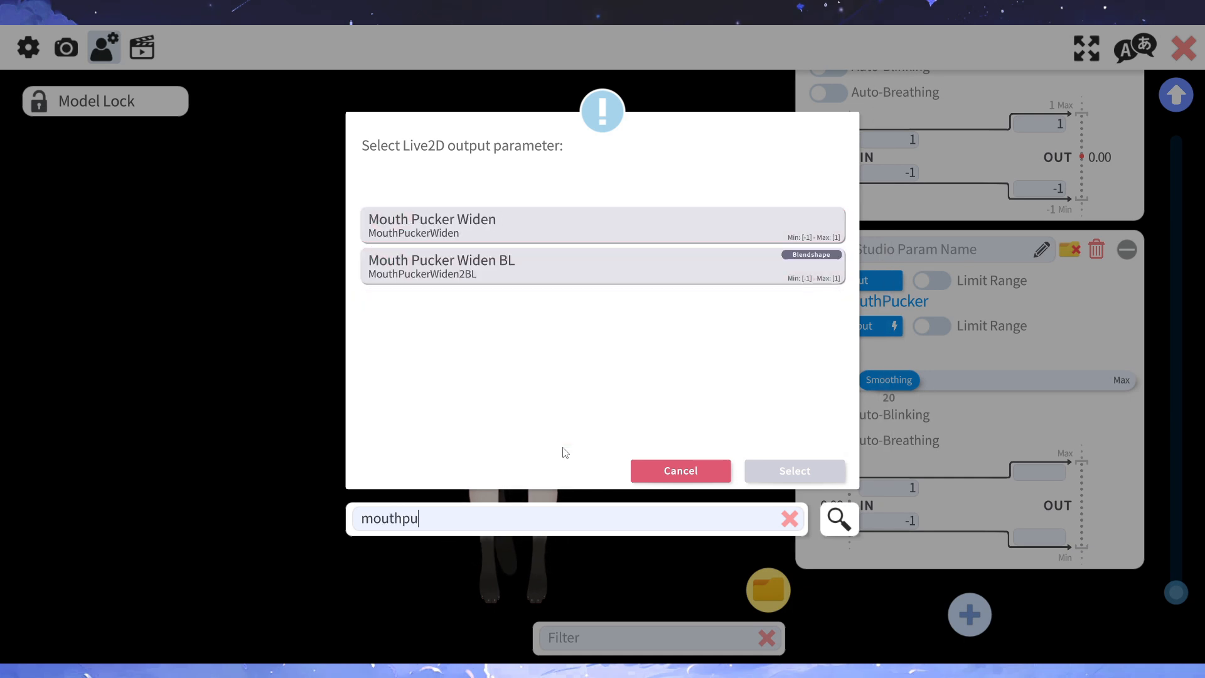
pyautogui.click(555, 221)
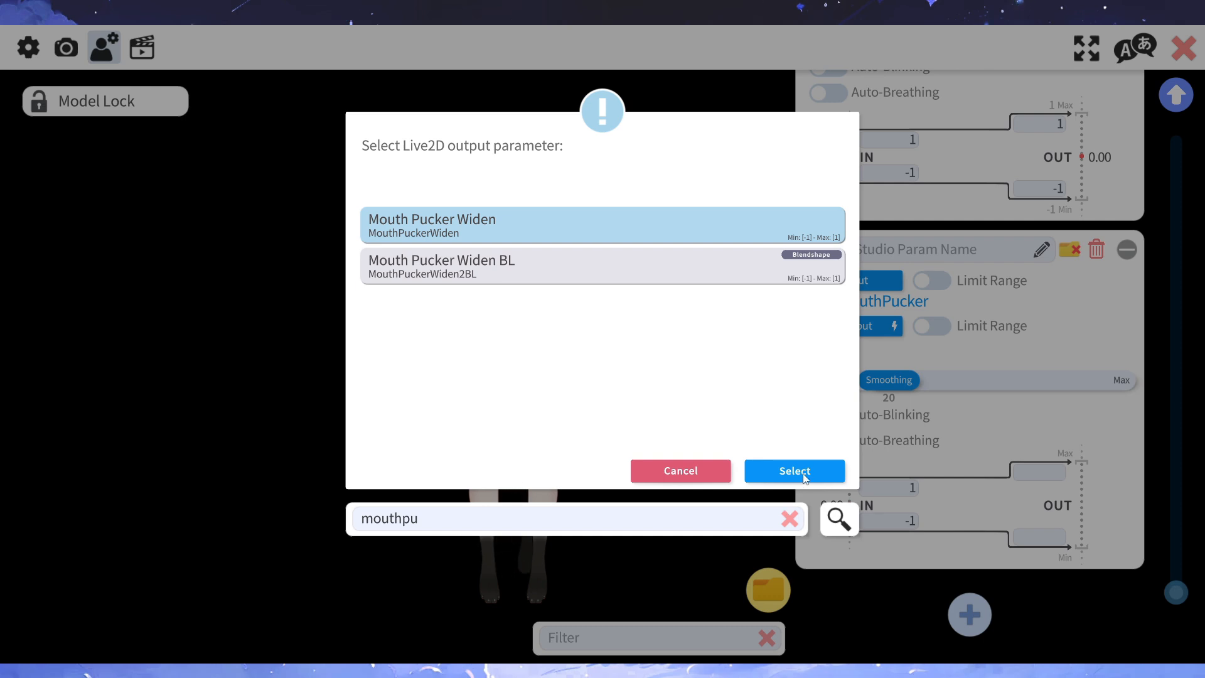
pyautogui.click(795, 472)
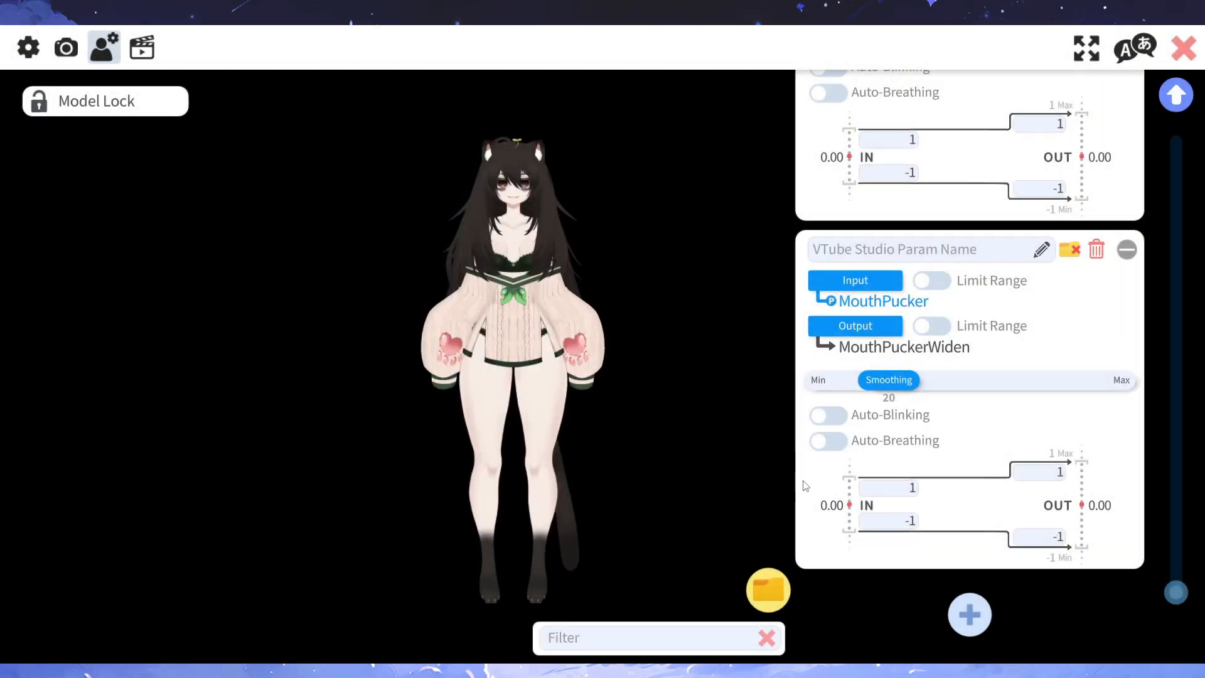
# Name the new MouthPucker parameter "Mouth Pucker" and assign it to the Mouth folder
pyautogui.click(1040, 252)
pyautogui.write('Mouth')
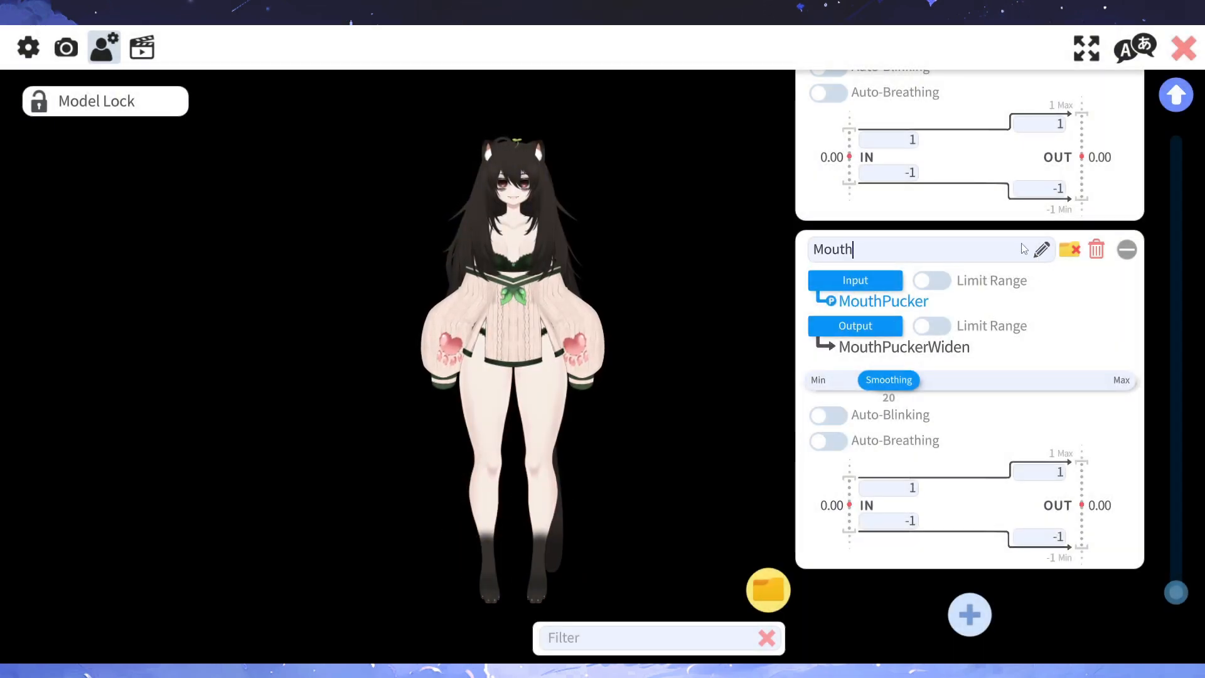
pyautogui.write(' Pucker')
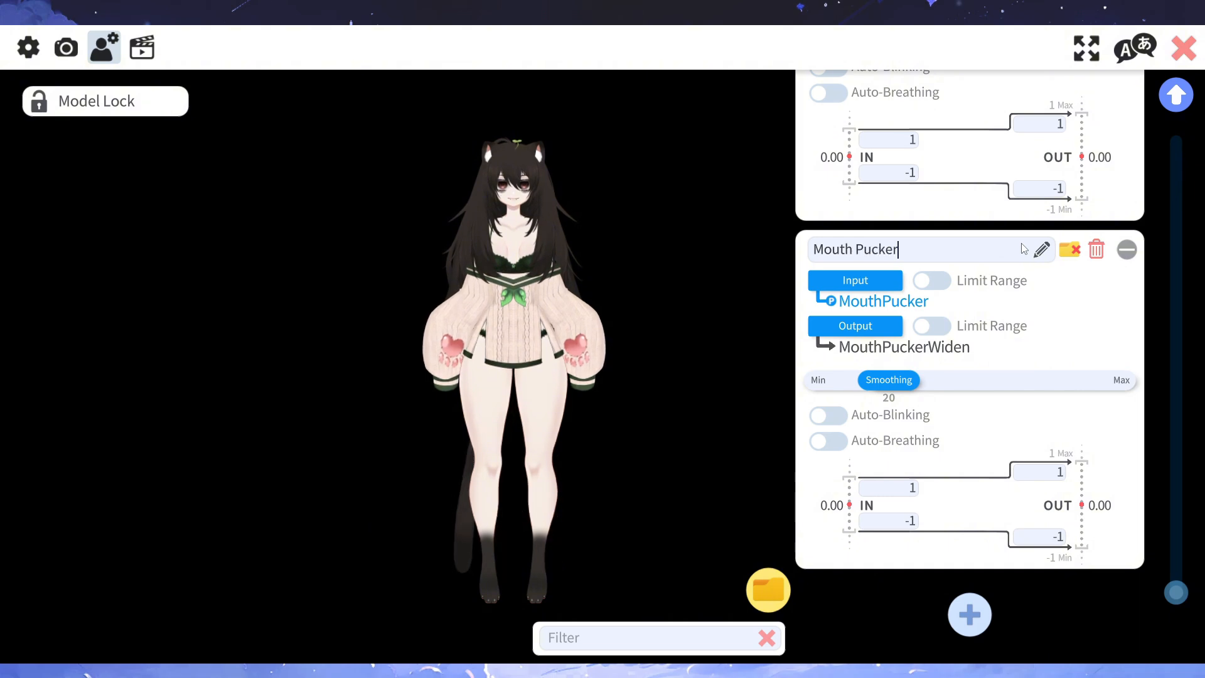
pyautogui.click(1067, 251)
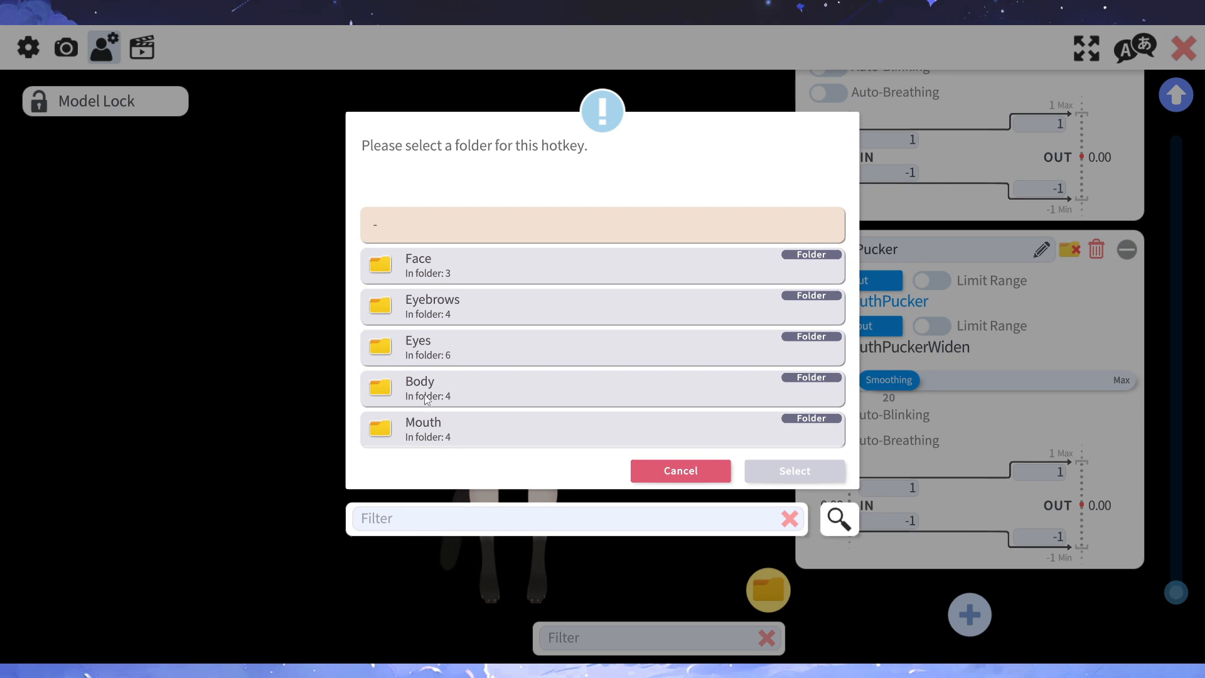
pyautogui.click(426, 426)
pyautogui.click(780, 470)
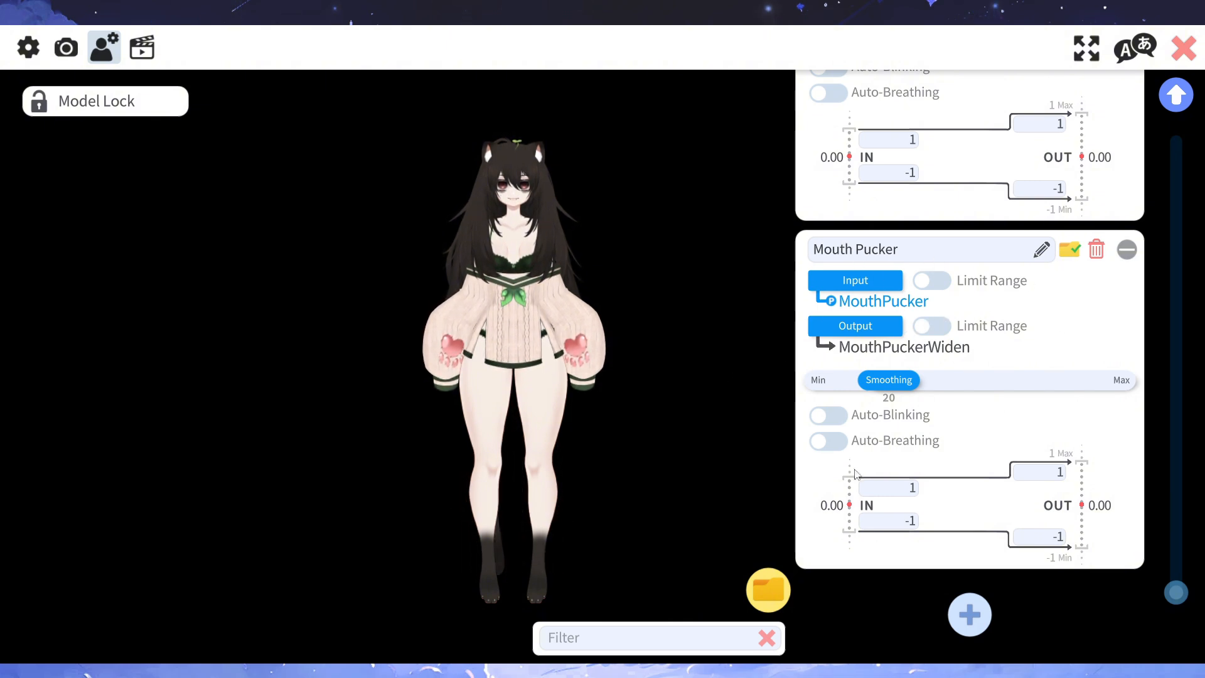
# Add another new parameter and assign VBridger's MouthFunnel as its input, filtering the tracking inputs by "vbr"
pyautogui.click(970, 614)
pyautogui.write('vbr')
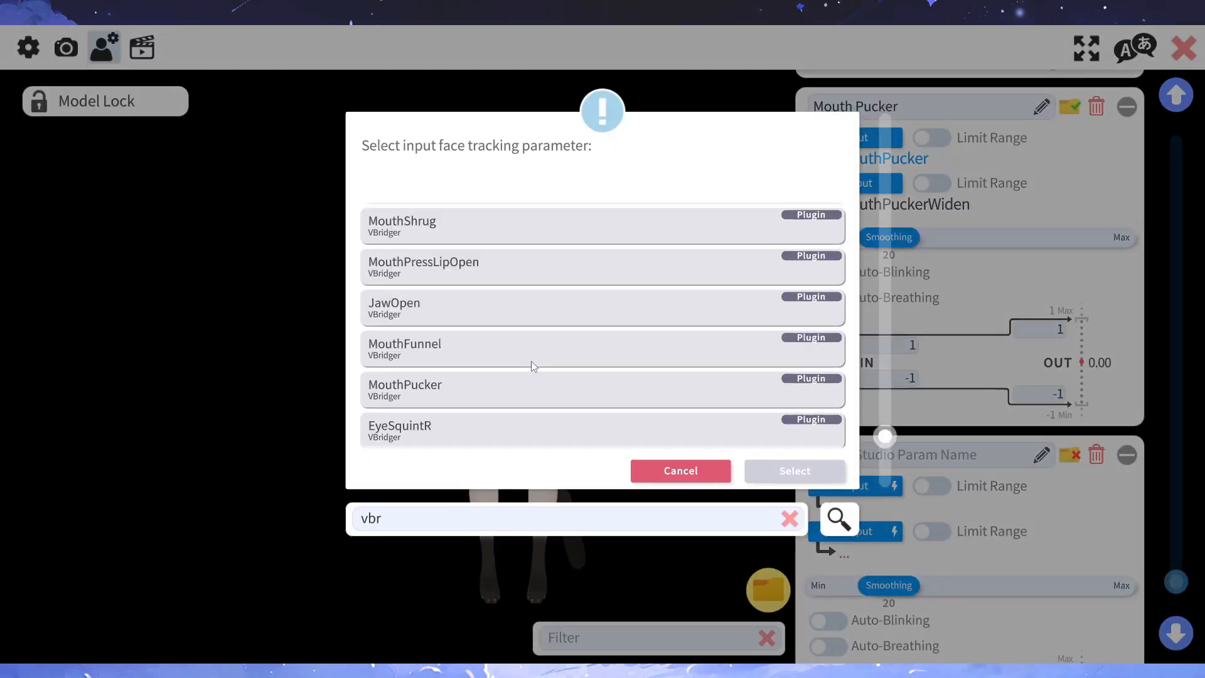
pyautogui.click(531, 360)
pyautogui.click(794, 471)
# Filter the Live2D outputs by "mouthf" and assign MouthFunnel as the output of the new parameter
pyautogui.click(860, 533)
pyautogui.click(629, 517)
pyautogui.write('mouthf')
pyautogui.click(634, 267)
pyautogui.click(795, 471)
# Name the new funnel parameter "MouthFunnel"
pyautogui.scroll(-2, 932, 512)
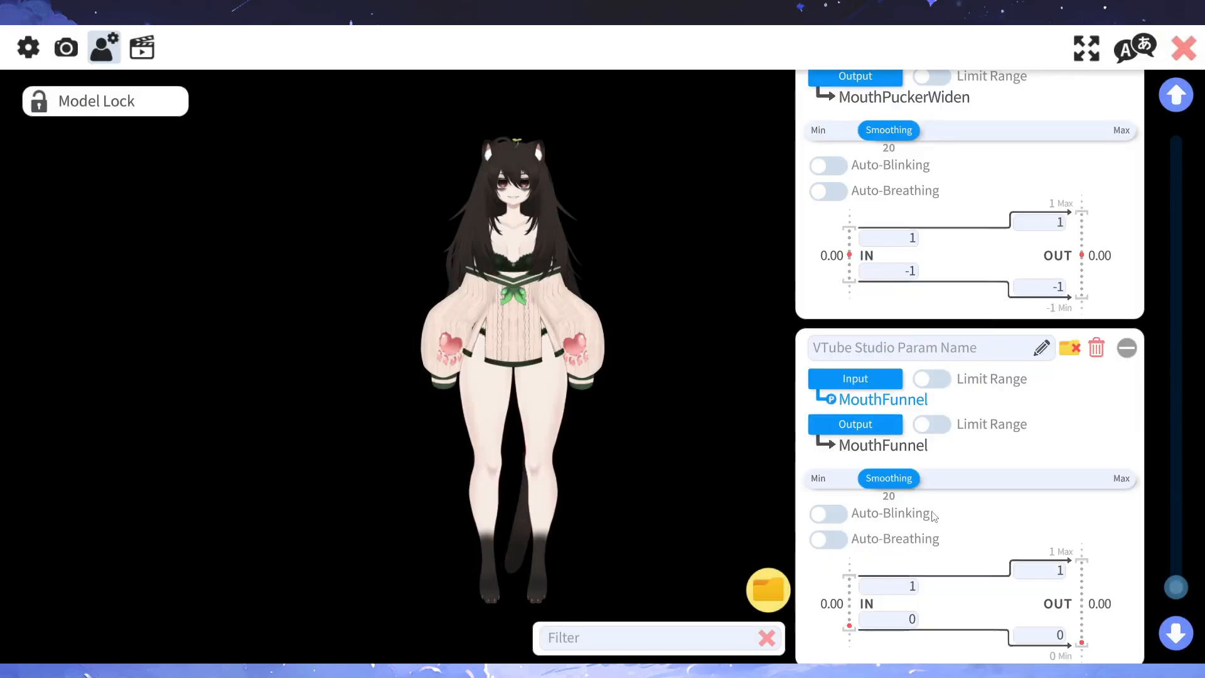
pyautogui.click(1010, 347)
pyautogui.write('MouthFunnel')
# Add a new parameter below MouthFunnel and assign VBridger's JawOpen as its input, filtering the inputs by "vbr"
pyautogui.scroll(-3, 963, 338)
pyautogui.click(970, 614)
pyautogui.click(876, 452)
pyautogui.click(839, 519)
pyautogui.write('vb')
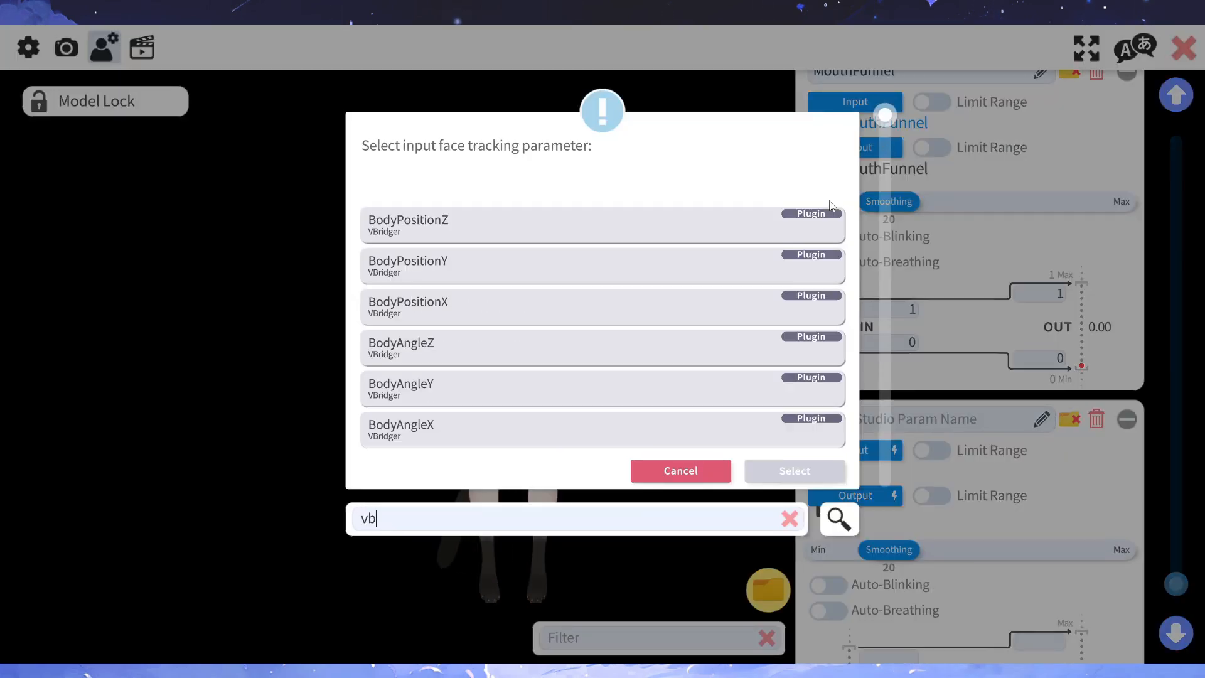
pyautogui.write('r')
pyautogui.scroll(-5, 600, 360)
pyautogui.scroll(1, 586, 350)
pyautogui.click(587, 344)
pyautogui.click(795, 471)
# Filter the Live2D outputs by "ja" and assign JawOpen, not the blendshape version, as the new parameter's output
pyautogui.click(849, 498)
pyautogui.click(839, 519)
pyautogui.write('ja')
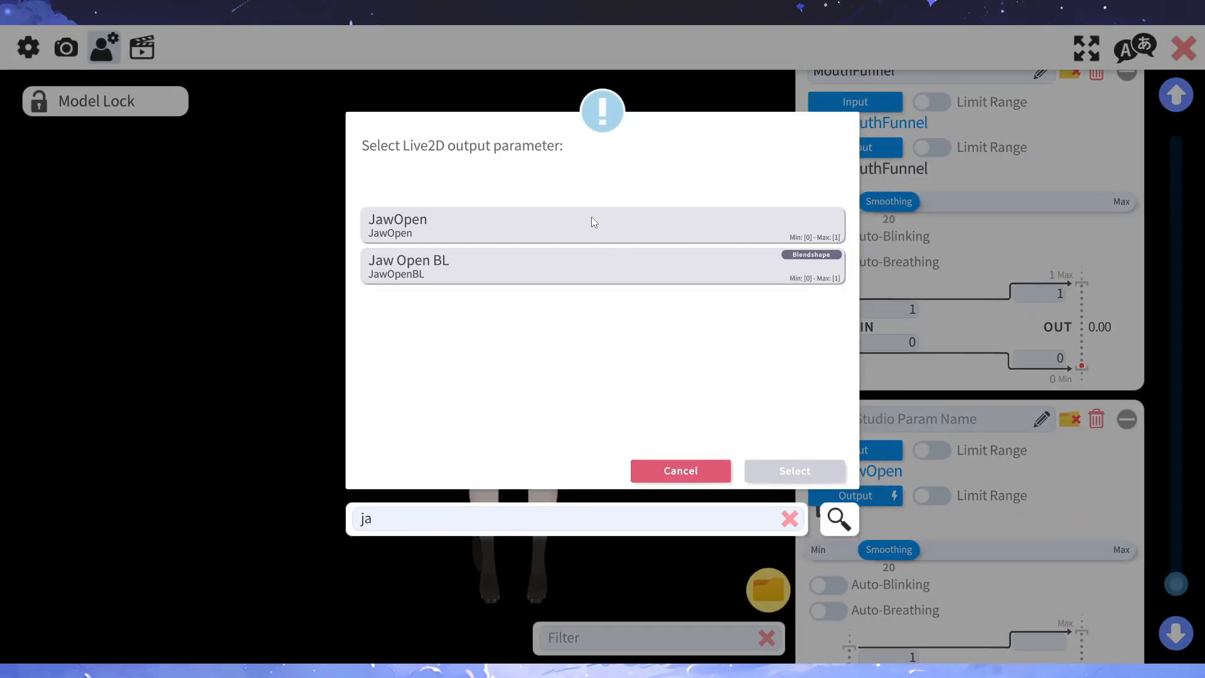
pyautogui.click(593, 221)
pyautogui.click(795, 471)
# Add a new parameter below JawOpen and assign VBridger's MouthPressLipOpen as its input, filtering the inputs by "vbr"
pyautogui.scroll(-3, 978, 540)
pyautogui.click(970, 612)
pyautogui.click(866, 486)
pyautogui.click(839, 519)
pyautogui.write('vbr')
pyautogui.scroll(-4, 565, 371)
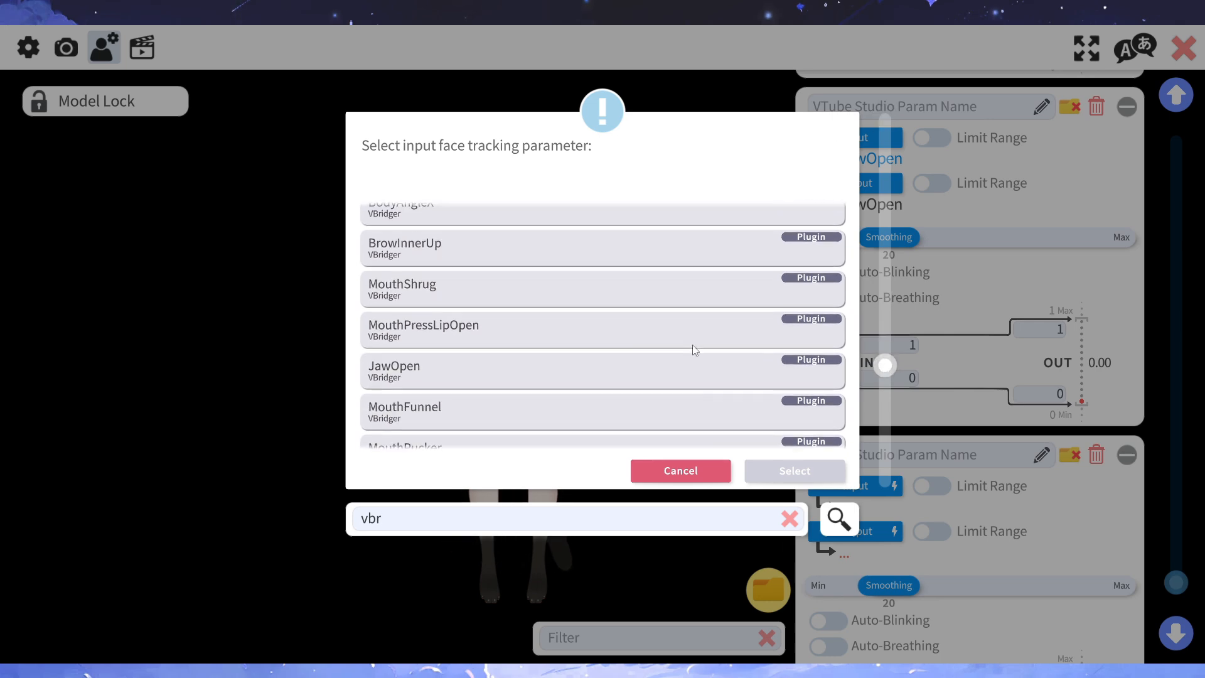
pyautogui.click(693, 344)
pyautogui.click(795, 471)
# Filter the Live2D outputs by "mouth" and assign Mouth Press Lip Open as the new parameter's output
pyautogui.click(876, 531)
pyautogui.write('mouth')
pyautogui.click(590, 389)
pyautogui.click(795, 471)
# Add a new parameter below MouthPressLipOpen and assign VBridger's MouthShrug as its input, filtering the inputs by "vbr"
pyautogui.click(970, 604)
pyautogui.click(873, 450)
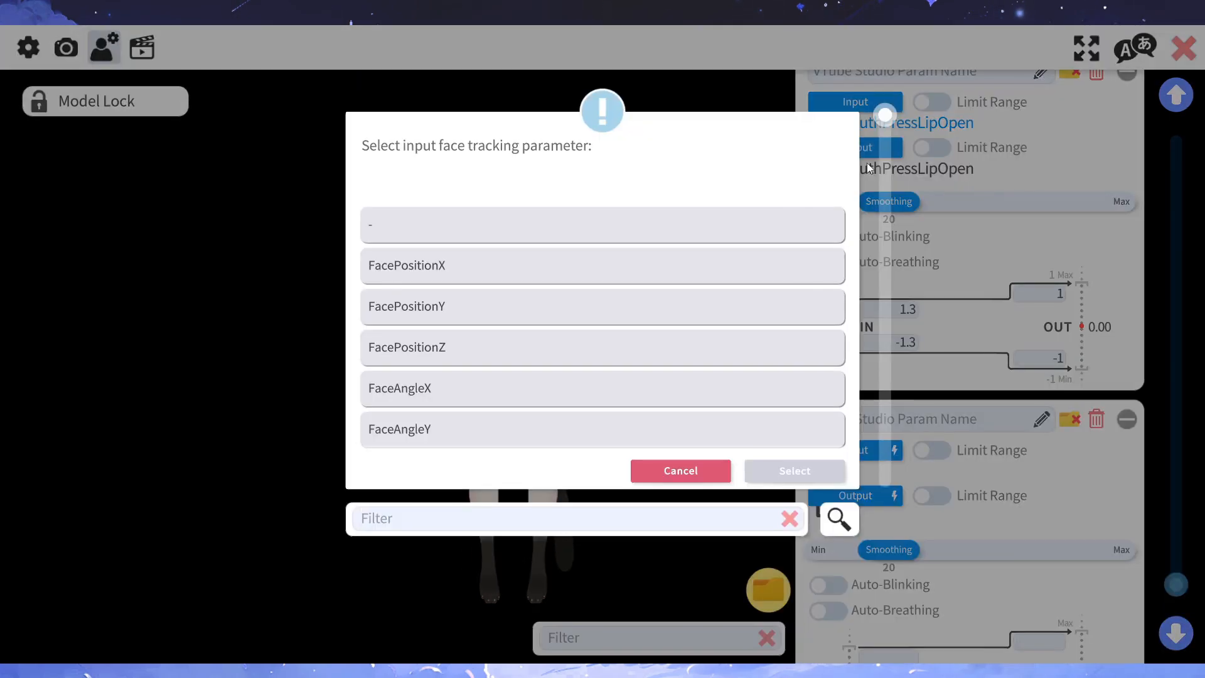
pyautogui.click(839, 519)
pyautogui.write('vbr')
pyautogui.scroll(-4, 590, 352)
pyautogui.click(591, 266)
pyautogui.click(795, 471)
# Filter the Live2D outputs by "mouthsh" and assign the MouthShrug blendshape as the new parameter's output
pyautogui.click(859, 498)
pyautogui.write('m')
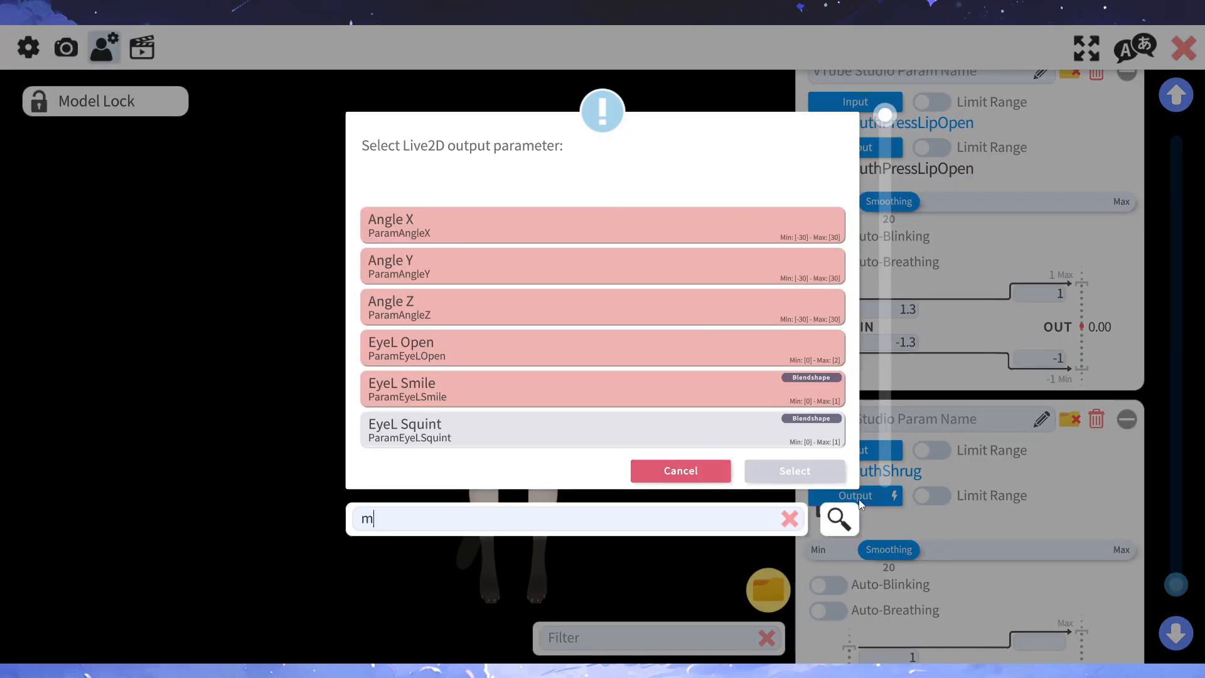
pyautogui.write('outhsh')
pyautogui.click(615, 227)
pyautogui.click(795, 471)
# Name the new MouthShrug parameter "Mouth Shrug"
pyautogui.click(1042, 420)
pyautogui.write('Mouth SD')
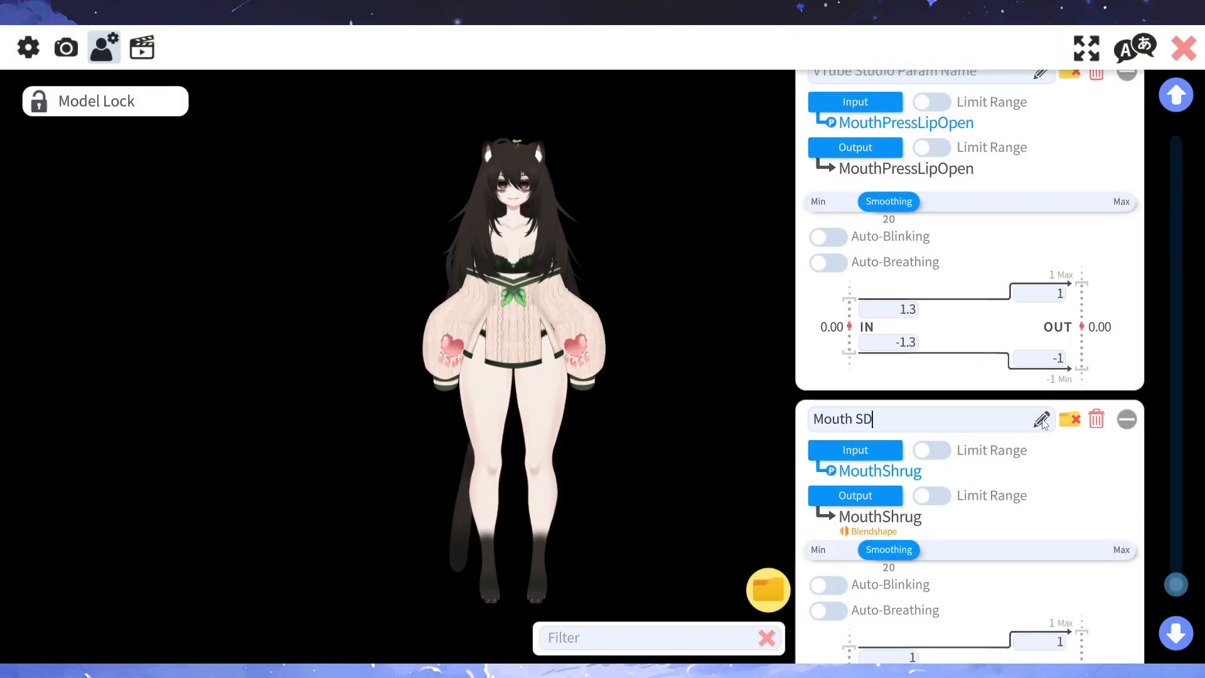
pyautogui.press('BackSpace')
pyautogui.write('hrug')
# Name the MouthPressLipOpen parameter "Mouth Press Lip Open" and the JawOpen parameter "Jaw Open"
pyautogui.scroll(4, 954, 351)
pyautogui.click(1042, 361)
pyautogui.write('Mouth Press Lip O')
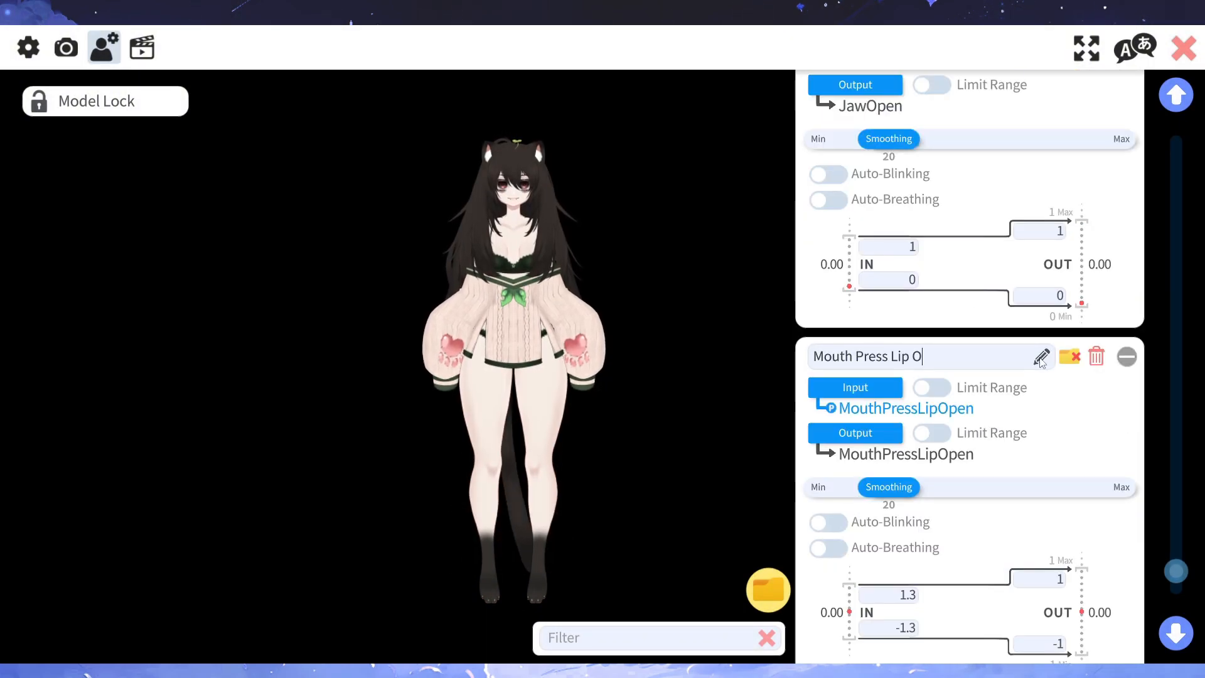
pyautogui.write('pen')
pyautogui.scroll(4, 877, 266)
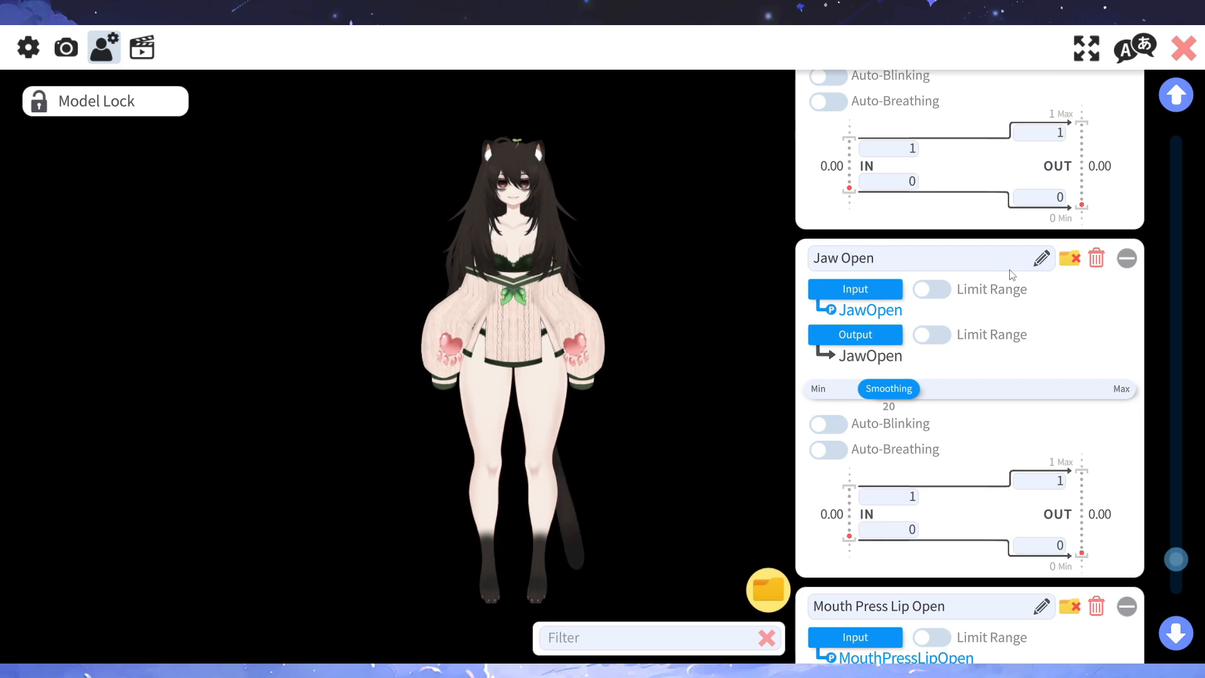
pyautogui.scroll(2, 1012, 314)
# Assign the Mouth Shrug and Mouth Press Lip Open parameters to the Mouth folder
pyautogui.scroll(-12, 1014, 363)
pyautogui.click(1069, 248)
pyautogui.click(565, 431)
pyautogui.click(792, 471)
pyautogui.scroll(4, 1054, 251)
pyautogui.click(1070, 187)
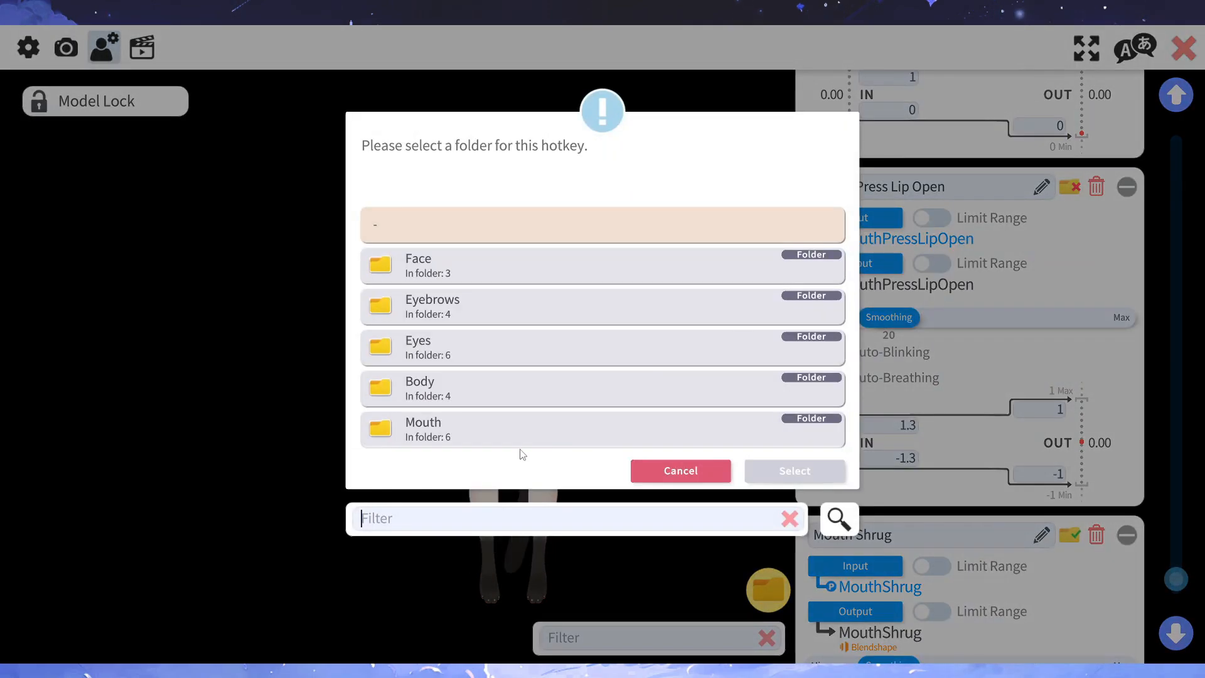
pyautogui.click(523, 433)
pyautogui.click(795, 471)
# Assign the Jaw Open and MouthFunnel parameters to the Mouth folder
pyautogui.scroll(5, 1065, 313)
pyautogui.click(1069, 194)
pyautogui.click(521, 431)
pyautogui.click(795, 470)
pyautogui.scroll(6, 1167, 392)
pyautogui.click(1069, 277)
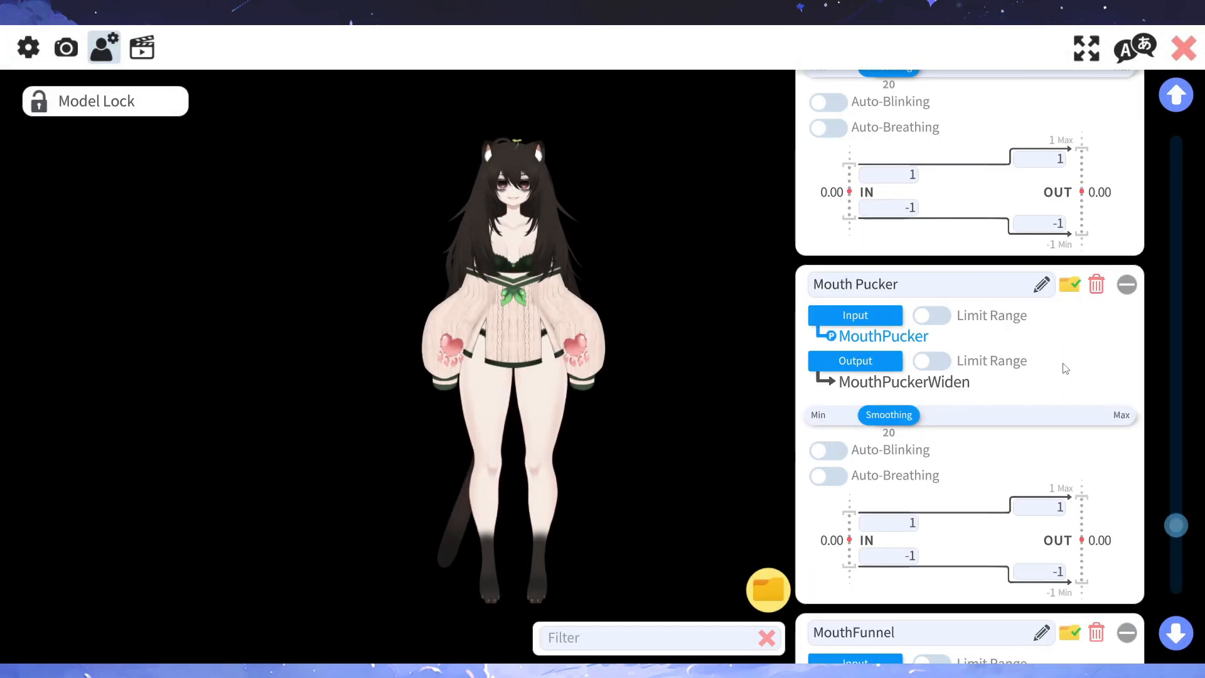
# Show only the parameters in the Face folder and look through them
pyautogui.scroll(10, 1036, 352)
pyautogui.scroll(-5, 941, 326)
pyautogui.scroll(1, 917, 313)
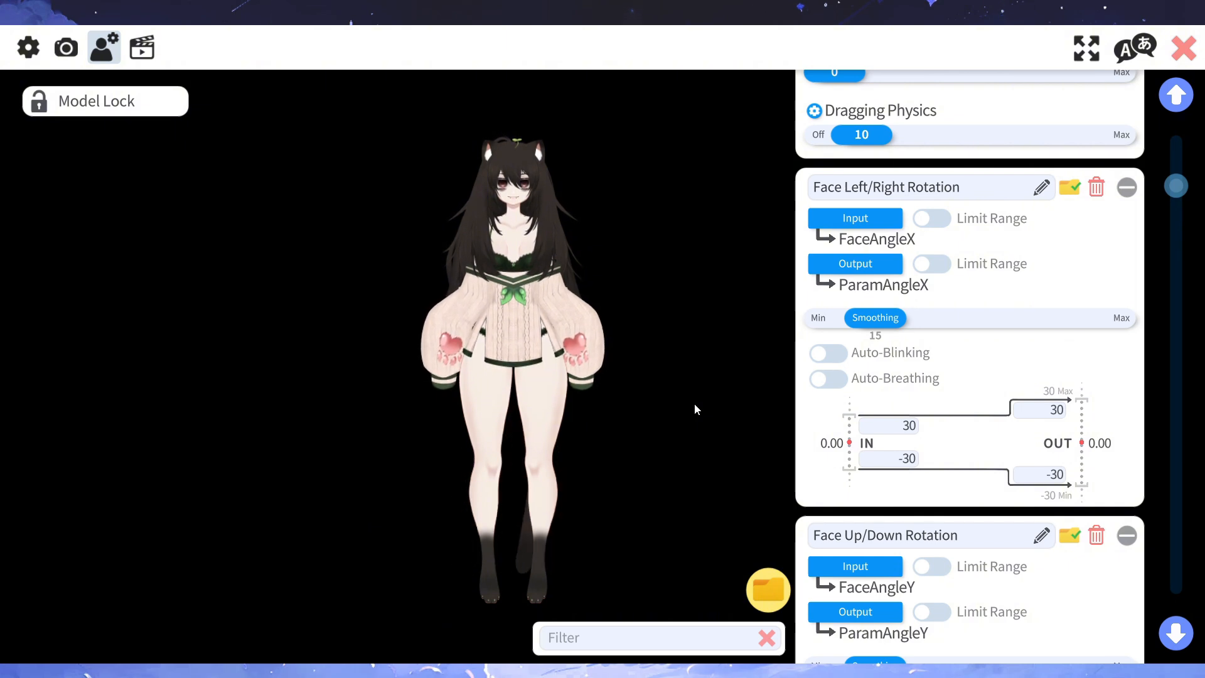
pyautogui.click(768, 590)
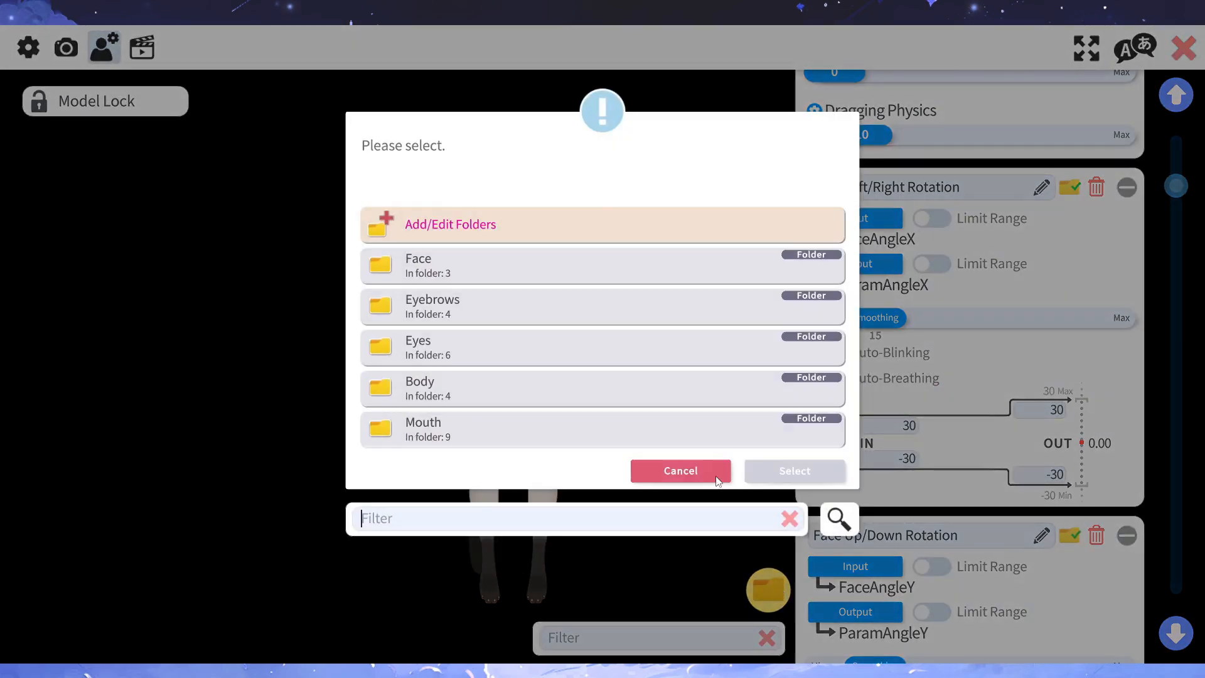
pyautogui.click(471, 270)
pyautogui.click(783, 476)
pyautogui.scroll(-5, 969, 479)
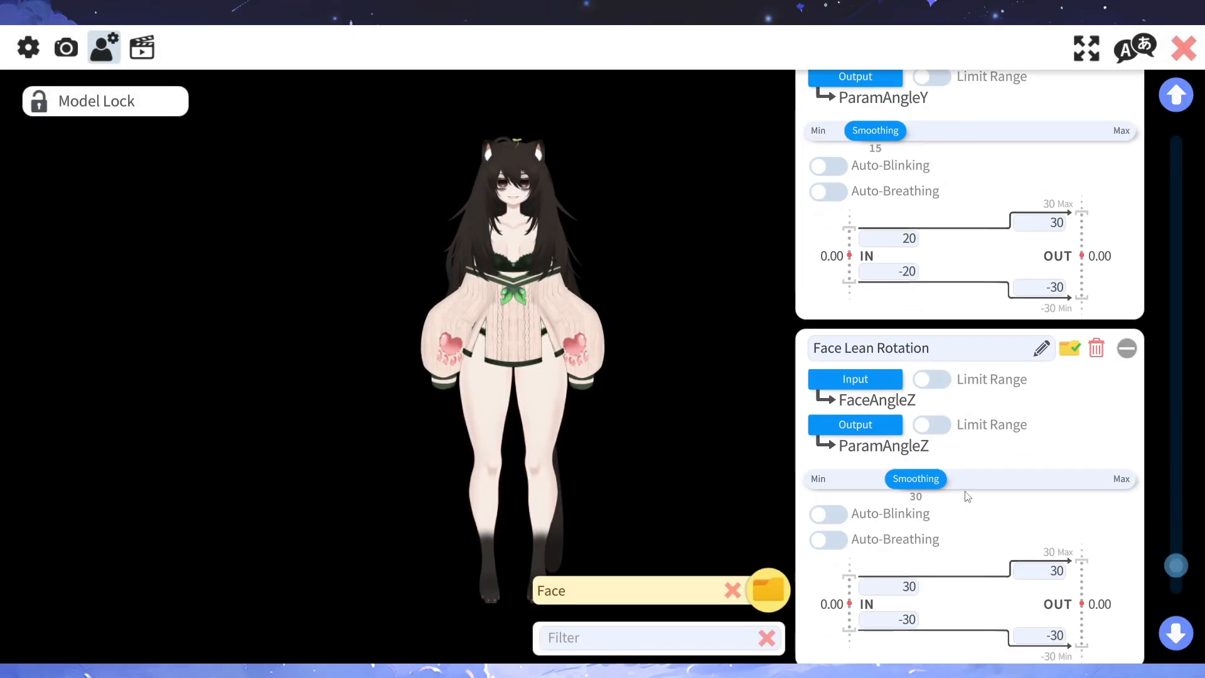
pyautogui.scroll(3, 803, 626)
# Switch the folder filter to Eyebrows and look through its parameters
pyautogui.click(768, 590)
pyautogui.click(457, 305)
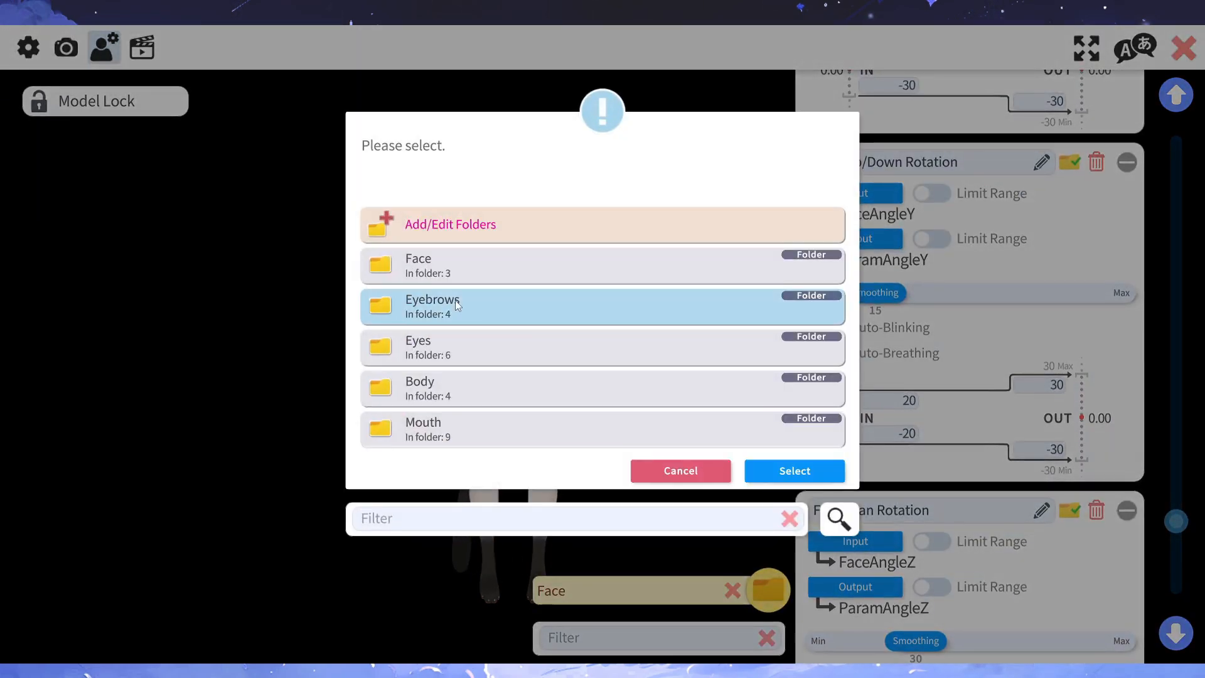
pyautogui.click(786, 475)
pyautogui.scroll(-3, 847, 398)
pyautogui.scroll(3, 804, 602)
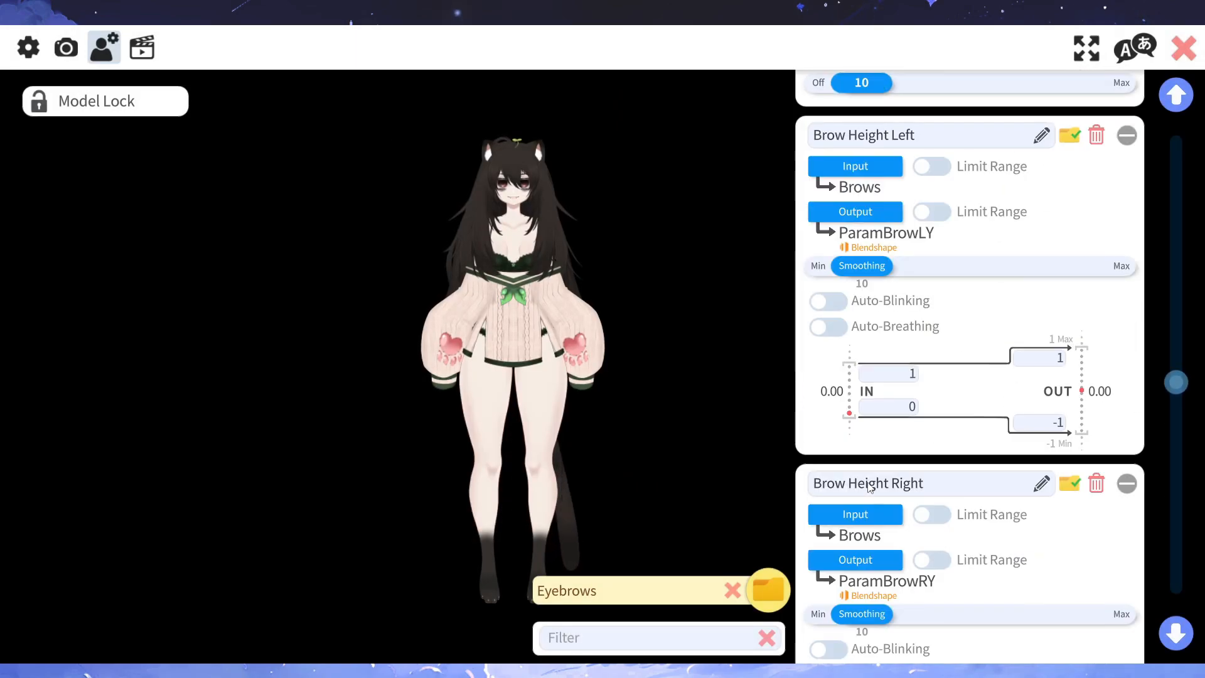
# Switch the folder filter to Eyes and review its parameters from Eye Open Left through Eye Y
pyautogui.click(770, 606)
pyautogui.click(460, 341)
pyautogui.click(786, 472)
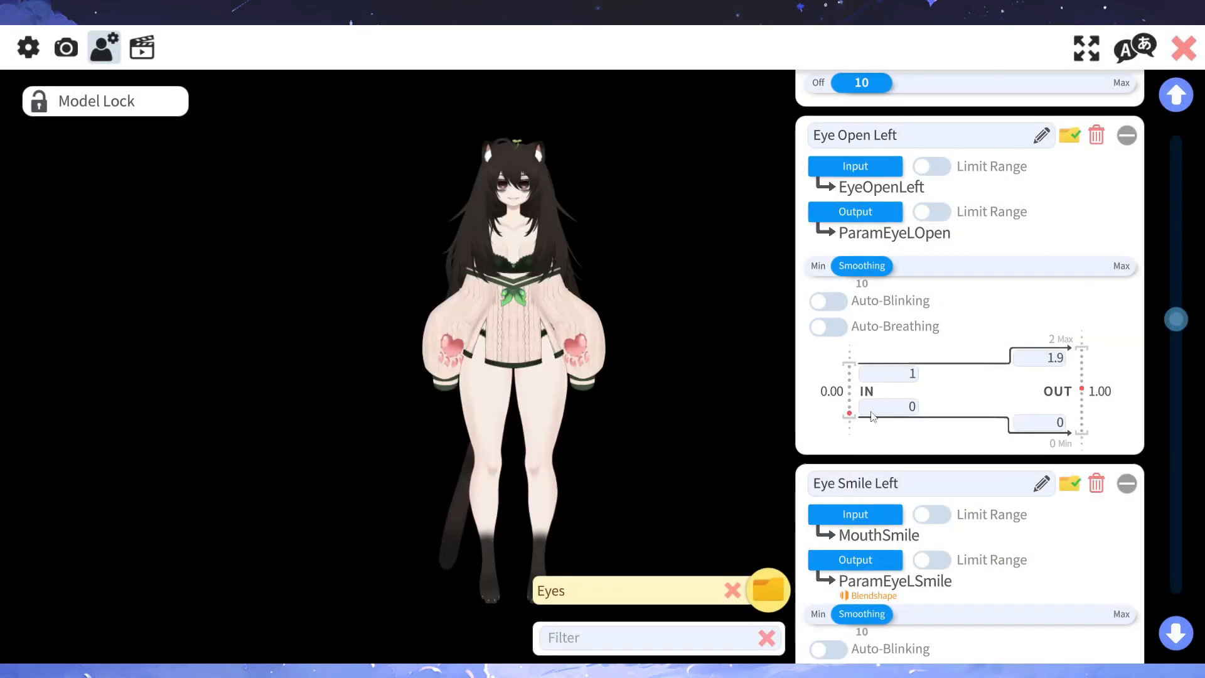
pyautogui.scroll(2, 881, 406)
pyautogui.scroll(2, 881, 406)
pyautogui.scroll(-8, 938, 460)
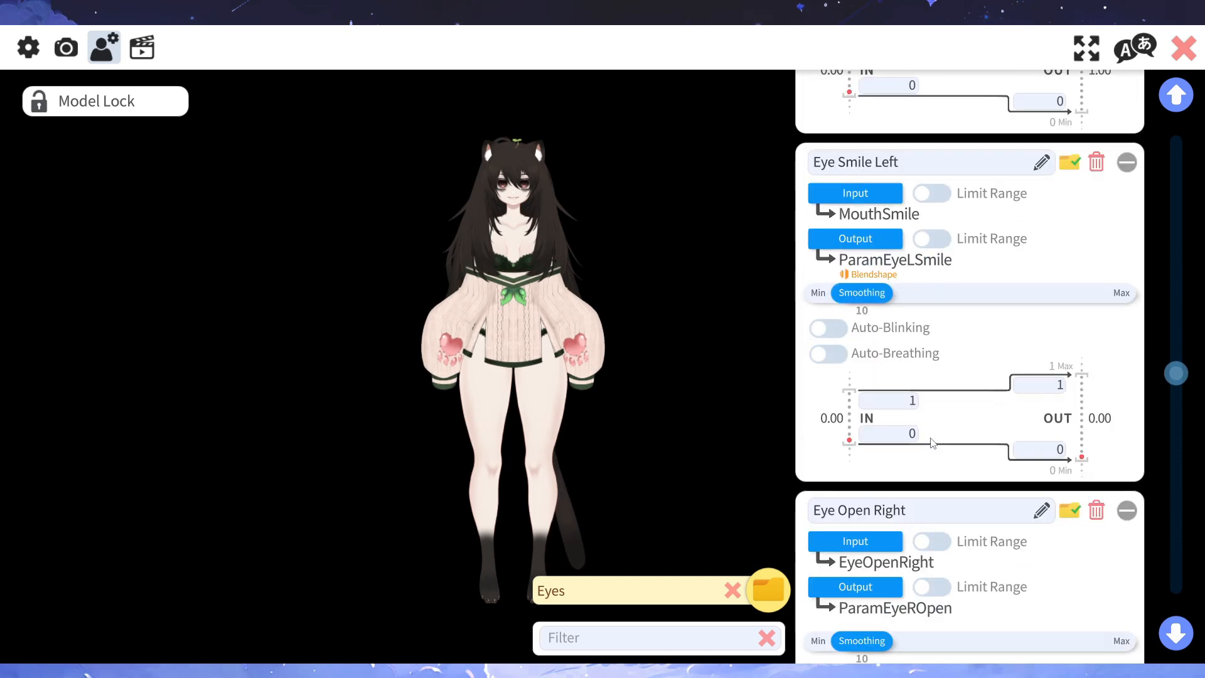
pyautogui.scroll(-10, 938, 460)
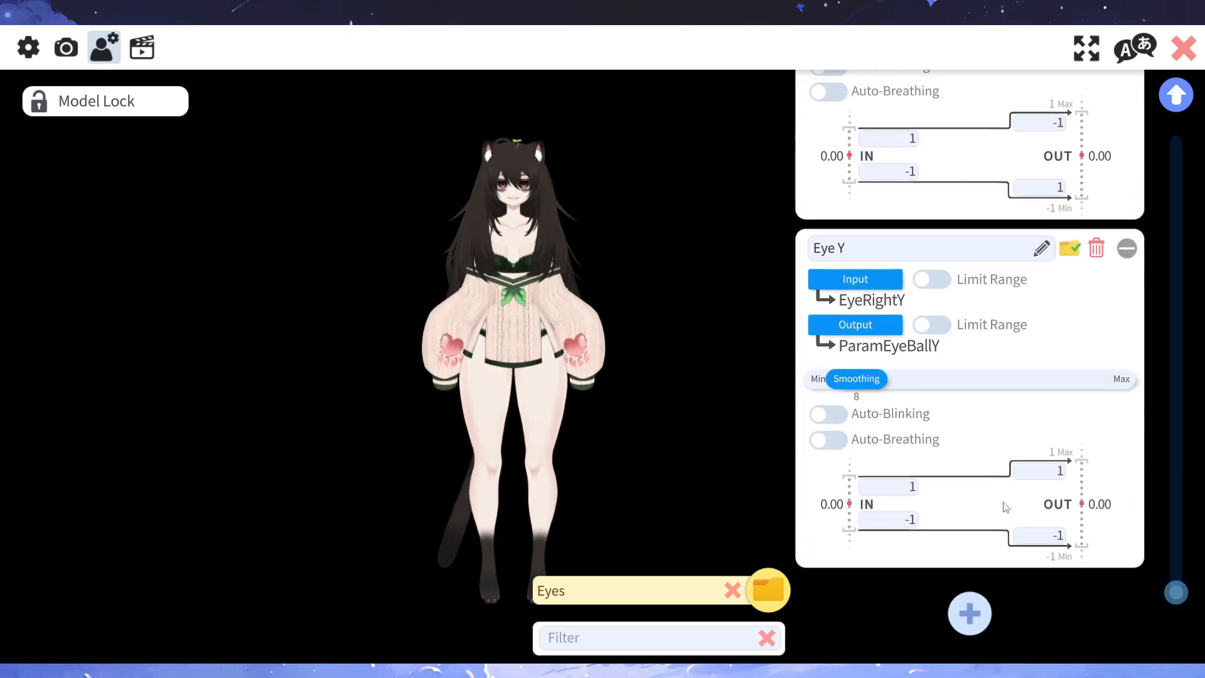
pyautogui.scroll(4, 1008, 503)
pyautogui.scroll(10, 1011, 503)
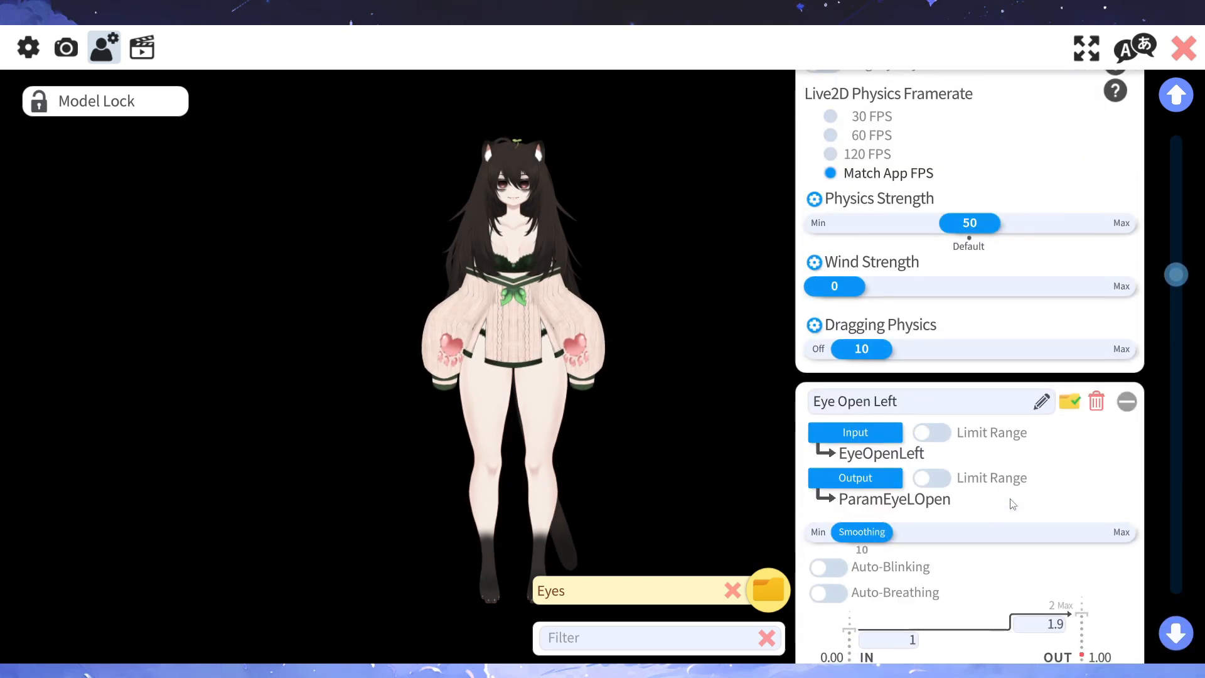
# Run Auto Setup on the Pip model, replacing the existing parameters with ones based on default Live2D names and values
pyautogui.scroll(8, 1011, 502)
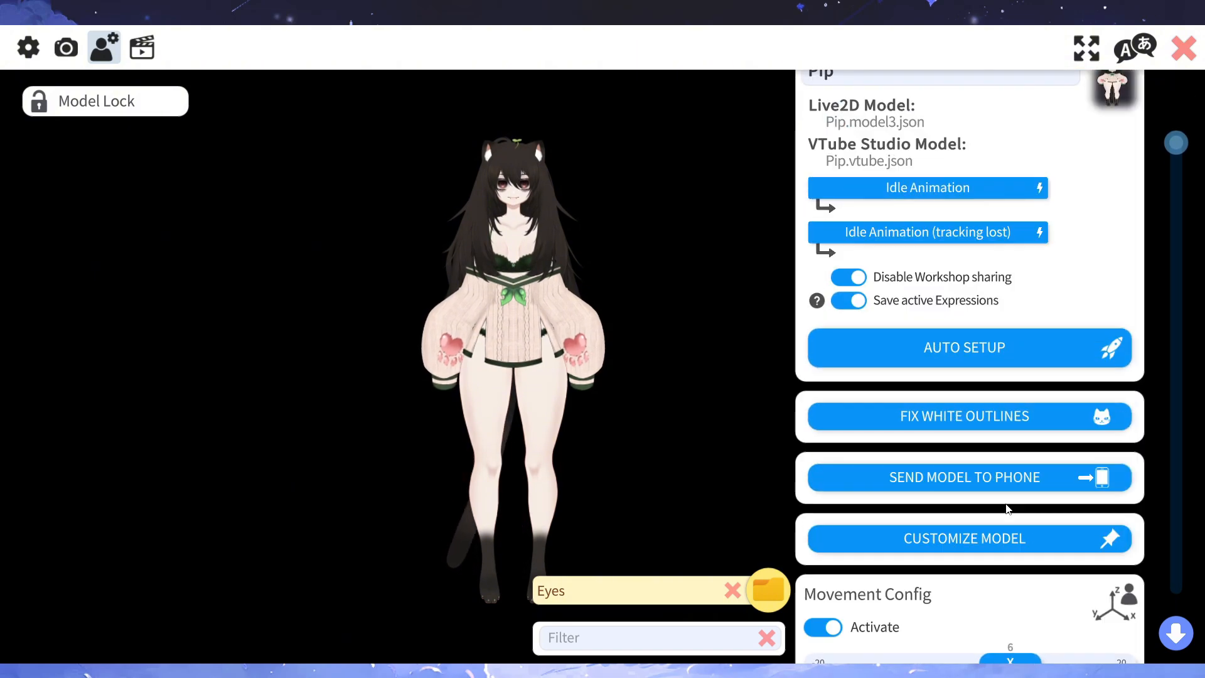
pyautogui.scroll(1, 1007, 509)
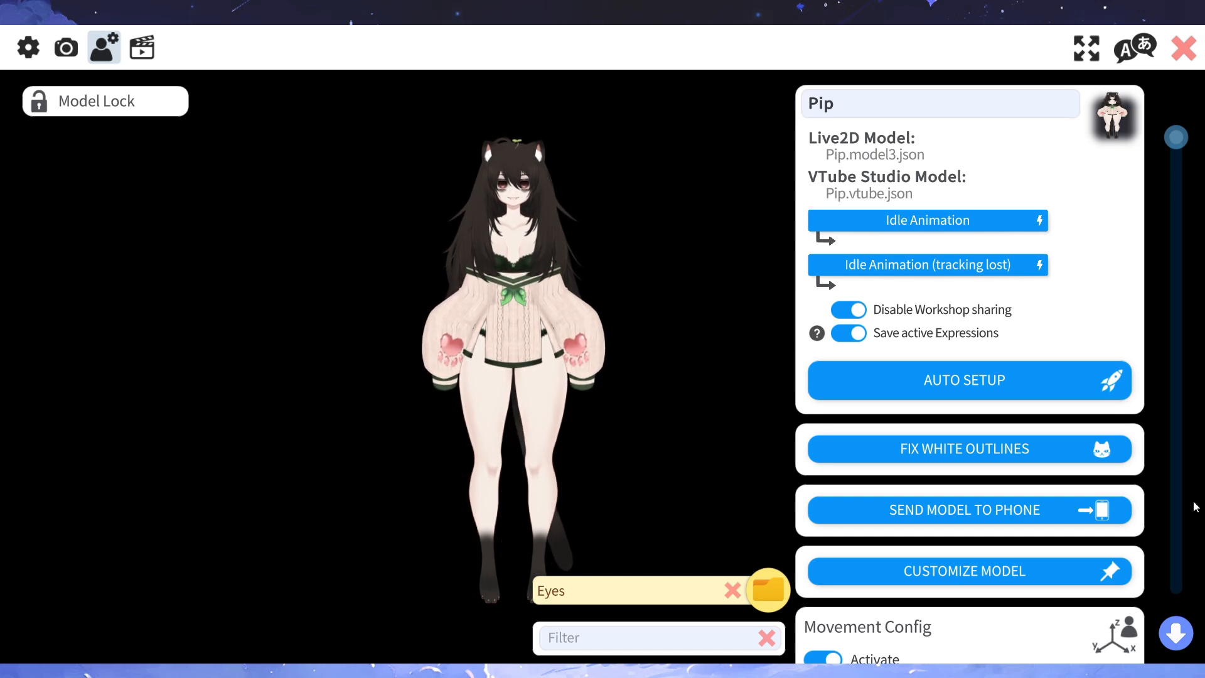
pyautogui.click(899, 390)
pyautogui.click(461, 354)
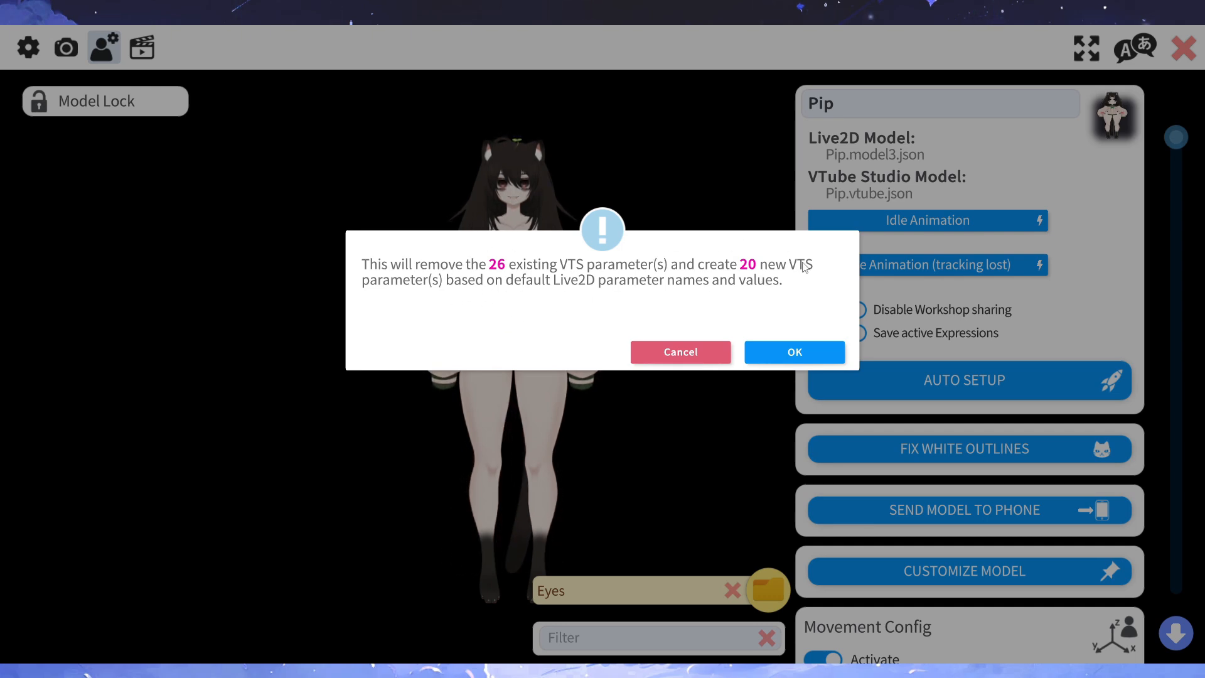
pyautogui.click(813, 353)
# Filter the parameter list by the Mouth folder and check which parameters it contains
pyautogui.click(776, 579)
pyautogui.click(776, 578)
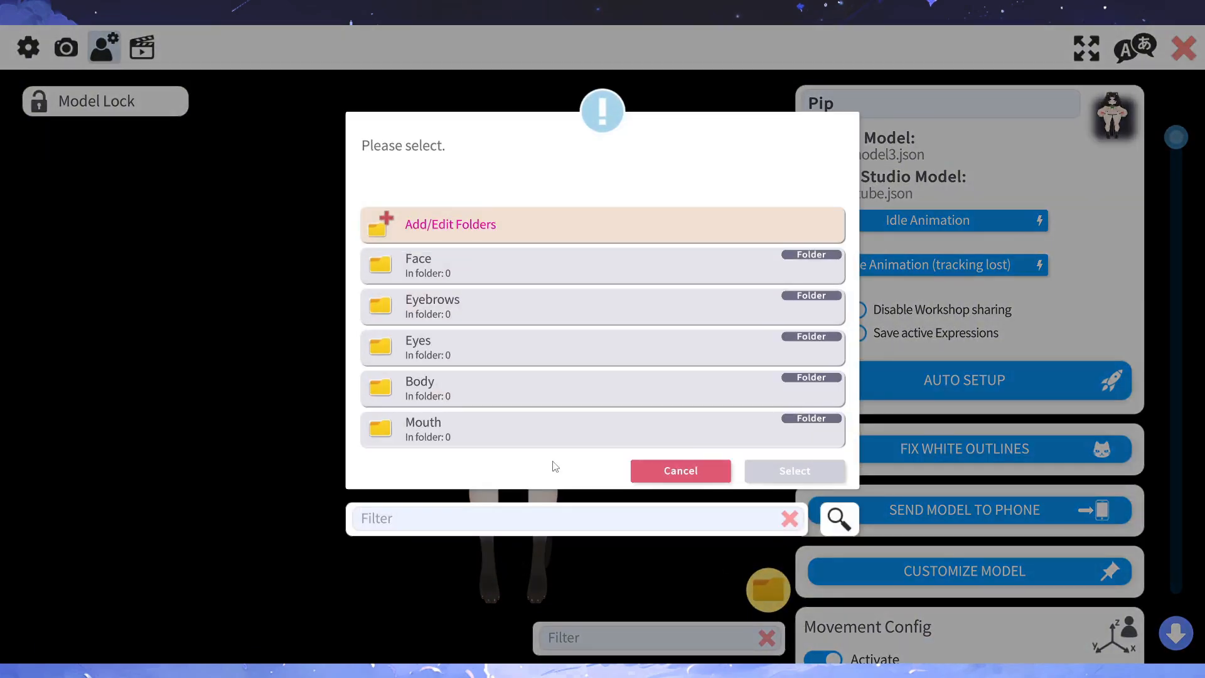
pyautogui.click(499, 435)
pyautogui.click(794, 471)
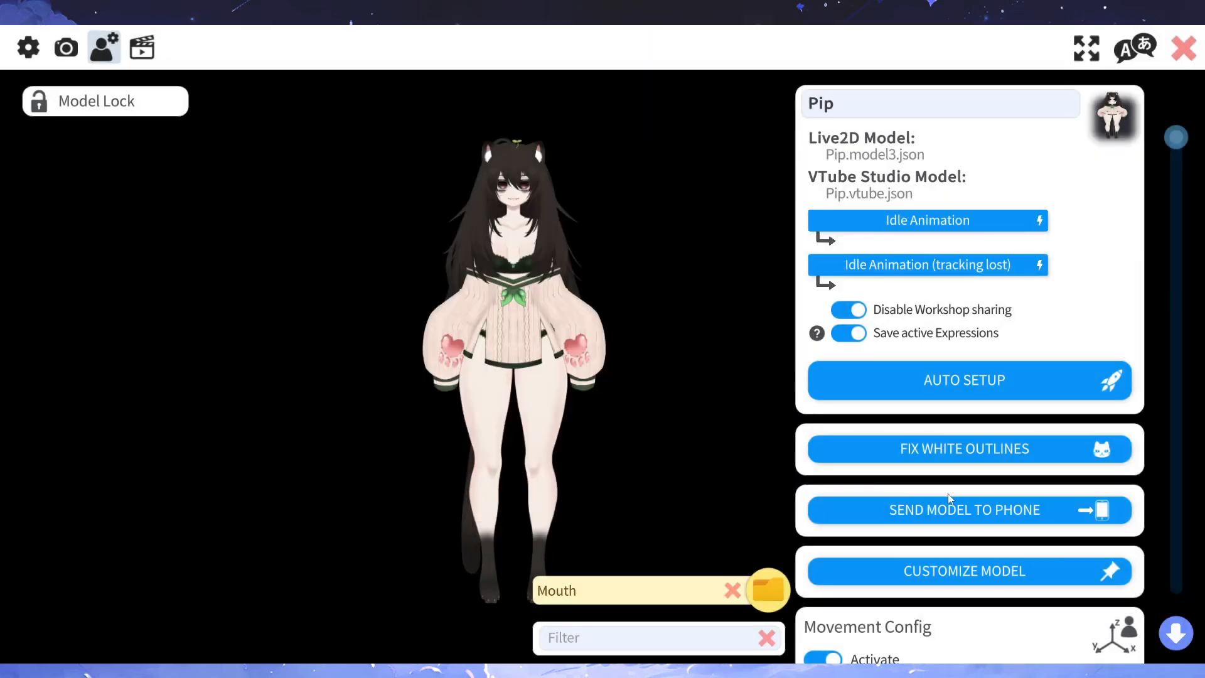
pyautogui.scroll(-10, 1011, 551)
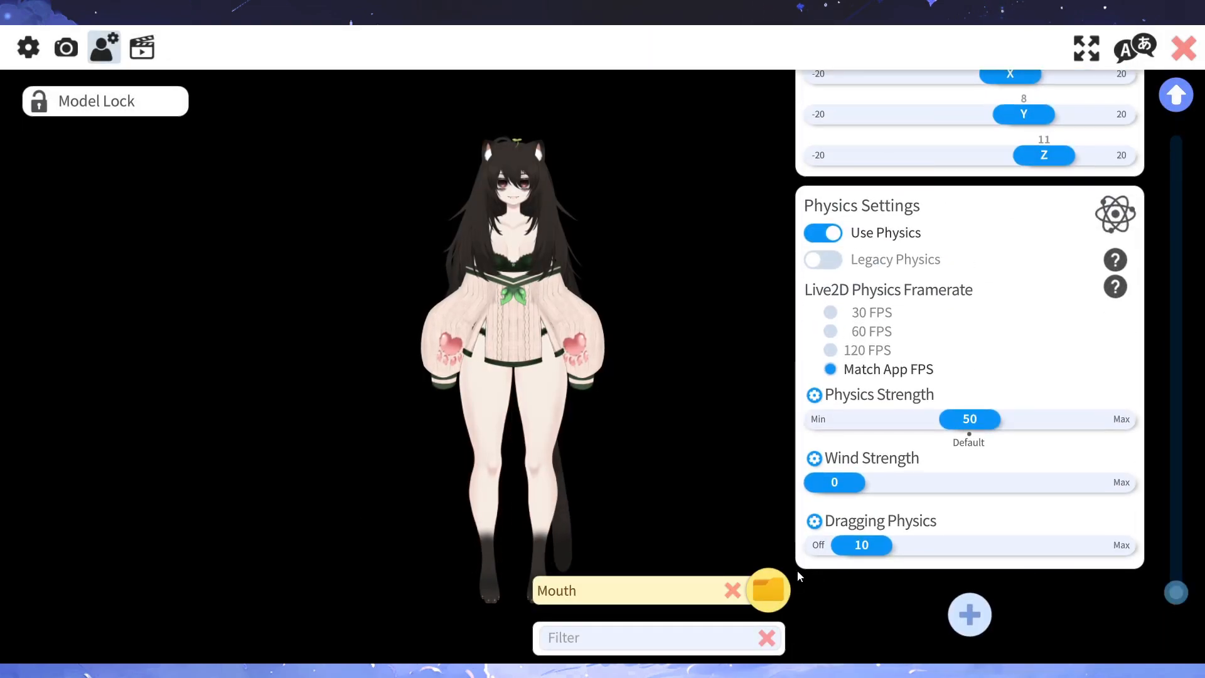
# Clear the Mouth folder filter and look through the full list of parameters generated by Auto Setup
pyautogui.click(732, 590)
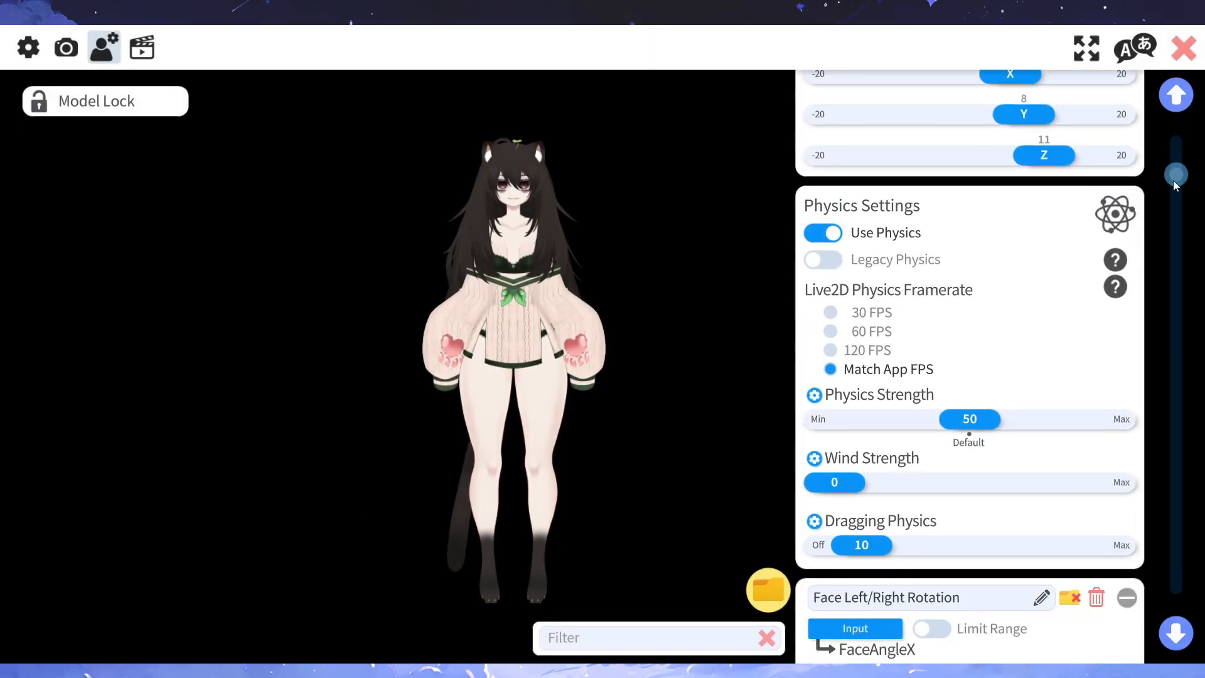
pyautogui.moveTo(1175, 182); pyautogui.dragTo(1158, 639)
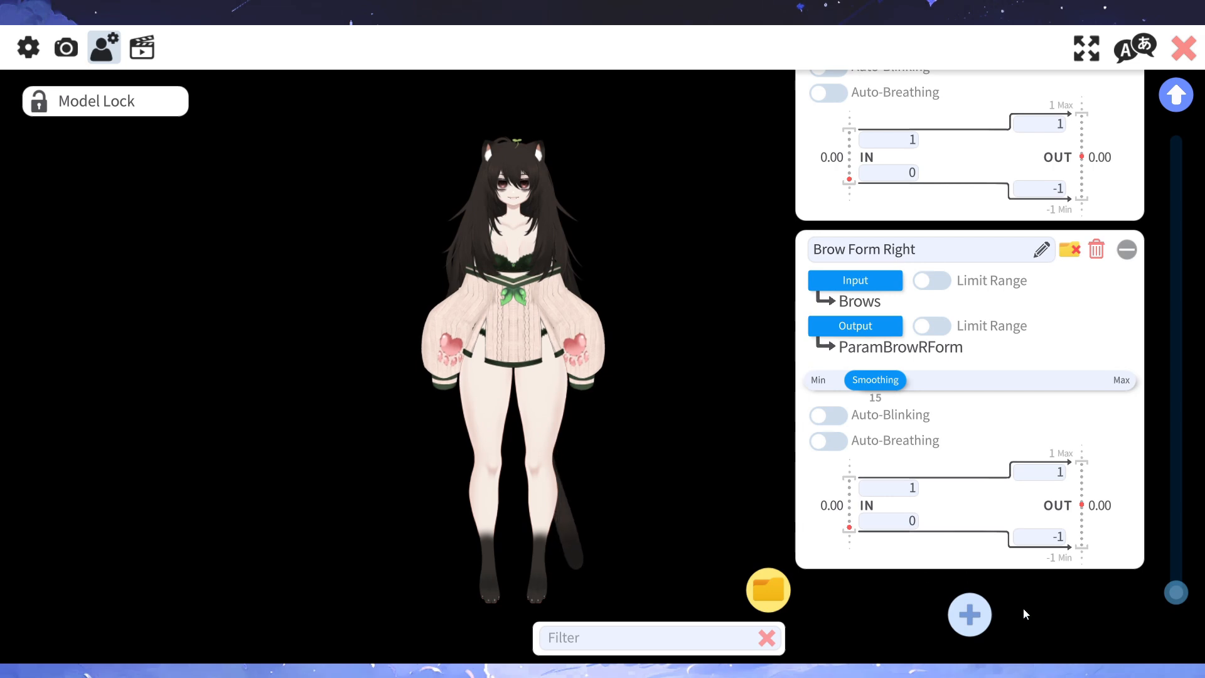
pyautogui.scroll(1, 1032, 526)
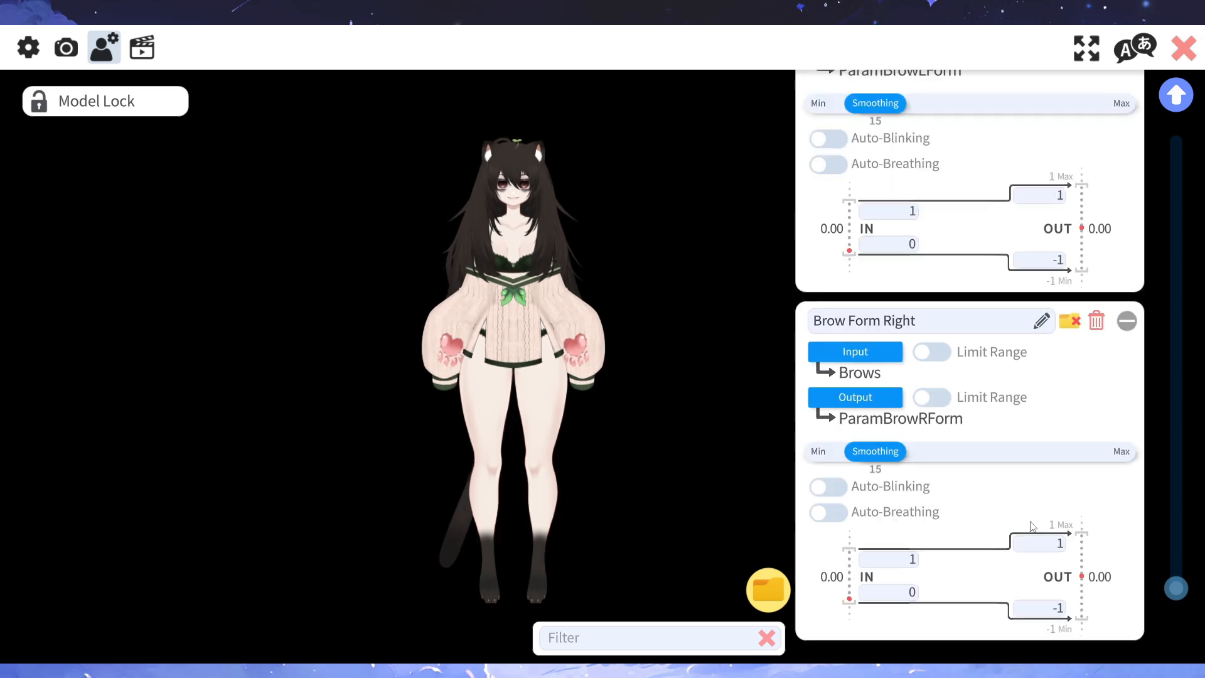
pyautogui.scroll(8, 1032, 526)
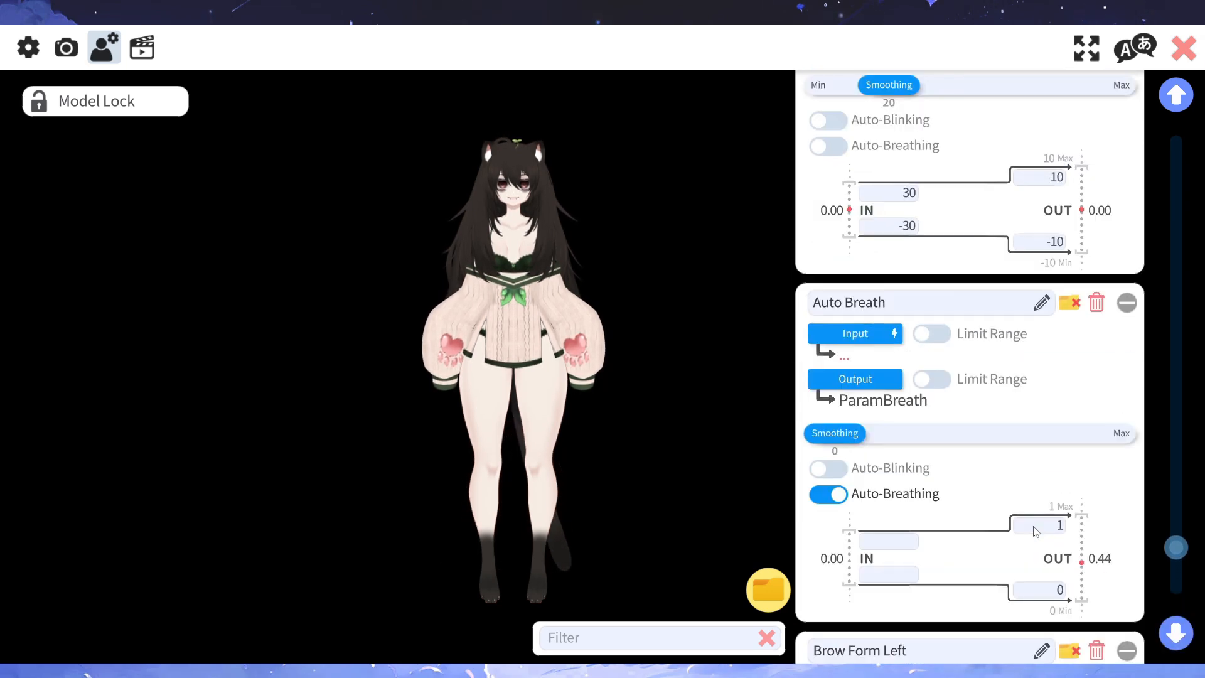
pyautogui.scroll(10, 1036, 532)
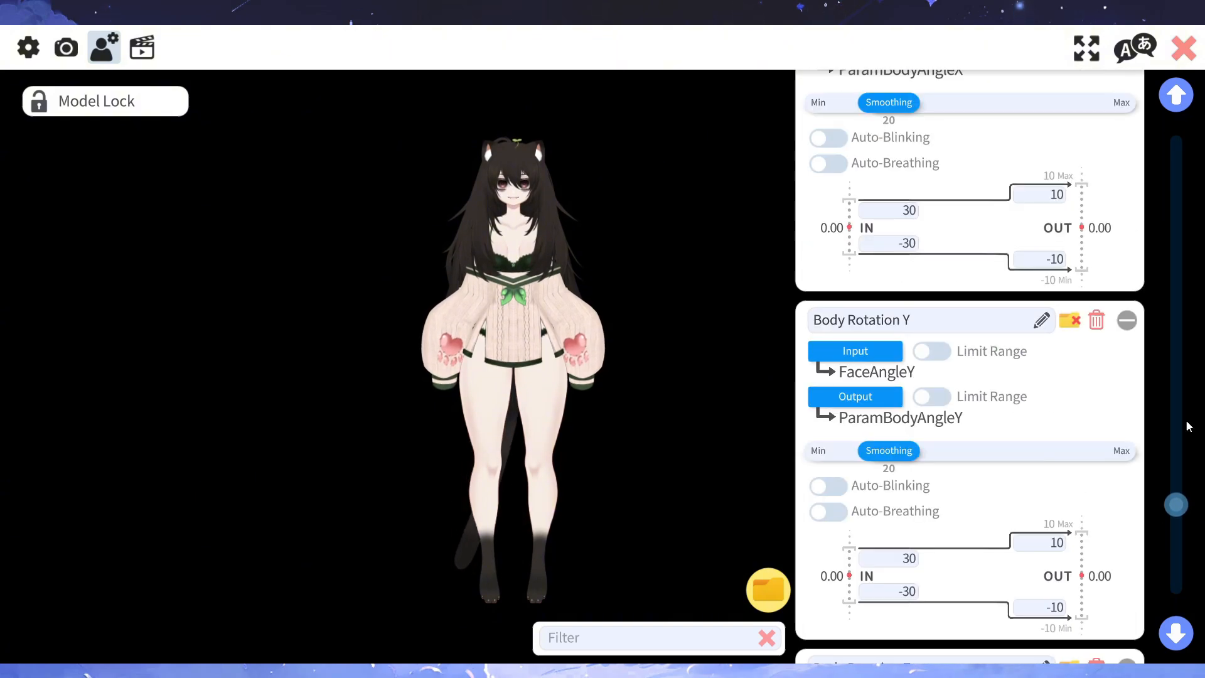
pyautogui.moveTo(1176, 504); pyautogui.dragTo(1146, 148)
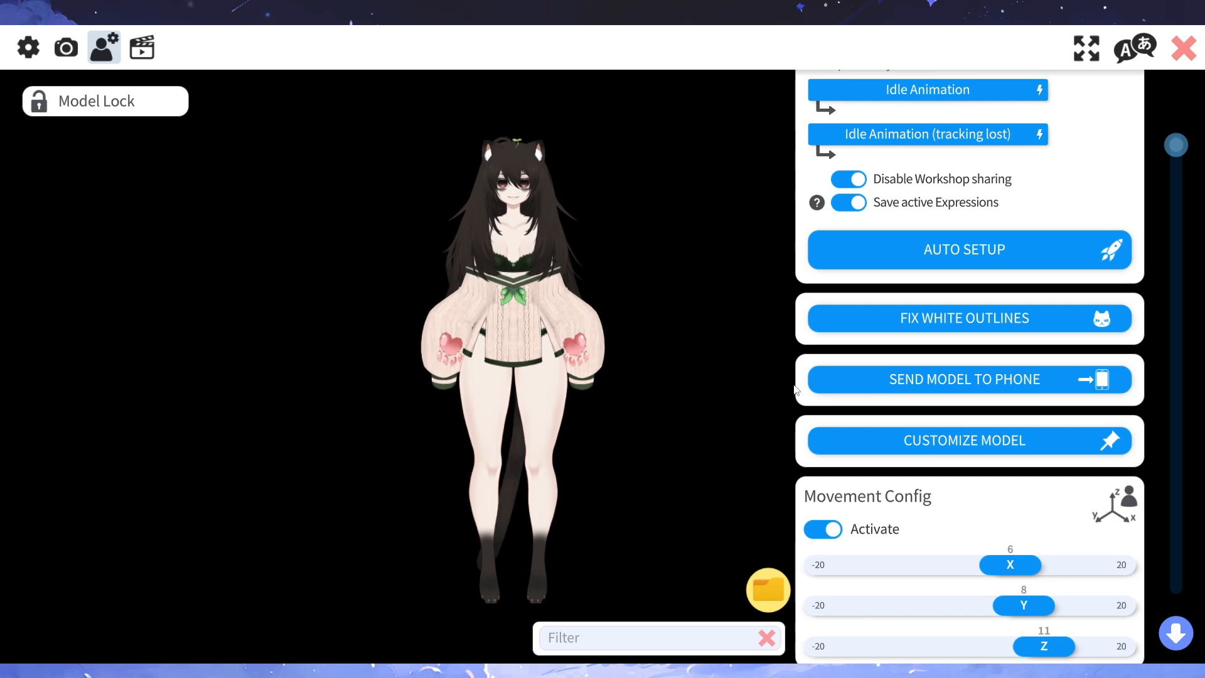
# Start Auto Setup for the Pip model with the option to copy setup from another model, choosing Jem as the source
pyautogui.scroll(1, 947, 367)
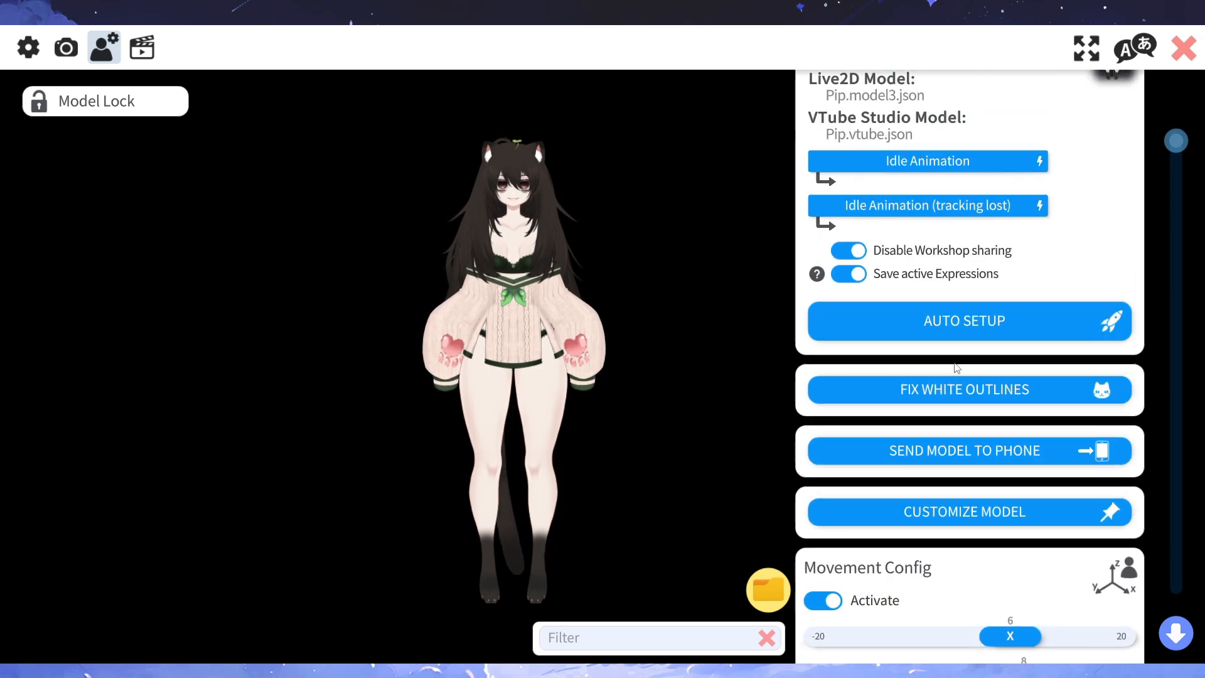
pyautogui.click(944, 322)
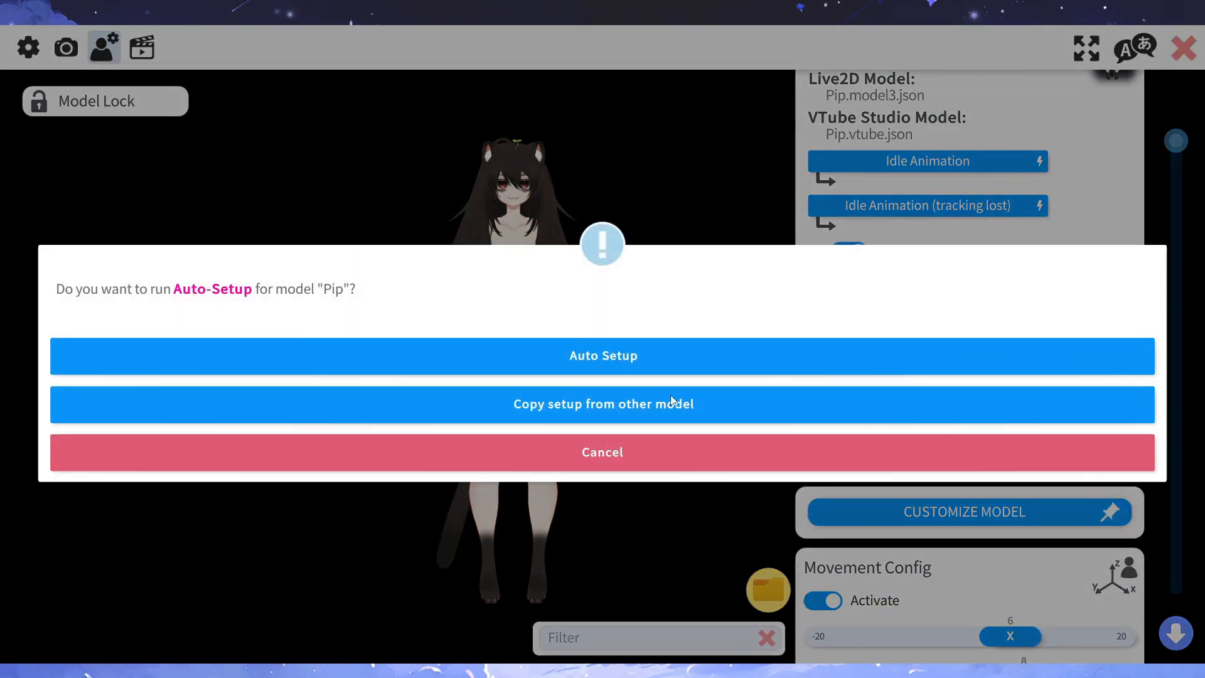
pyautogui.click(431, 413)
pyautogui.scroll(-8, 484, 410)
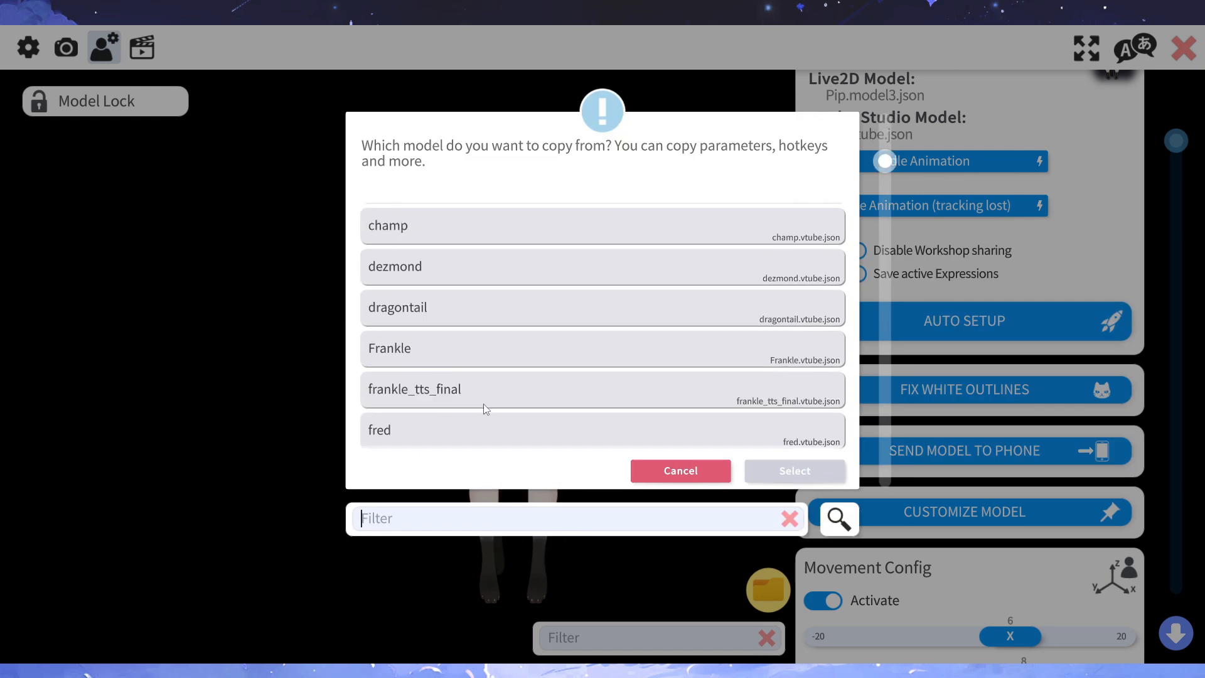
pyautogui.scroll(-2, 483, 412)
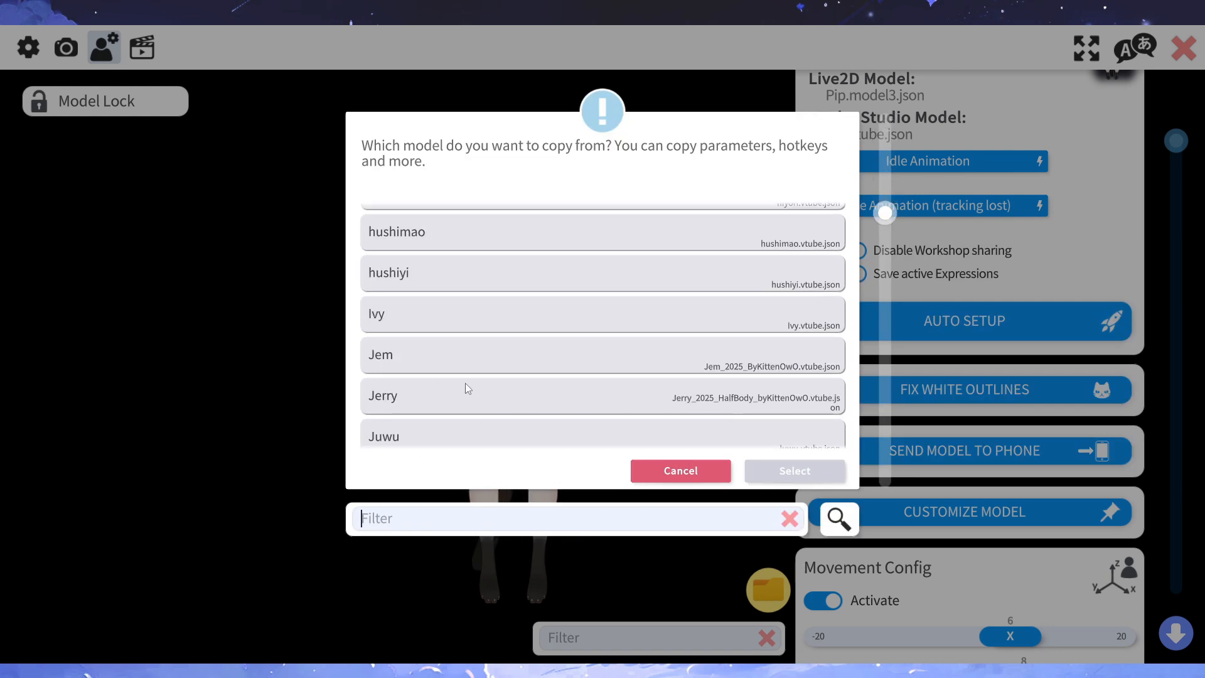
pyautogui.click(413, 369)
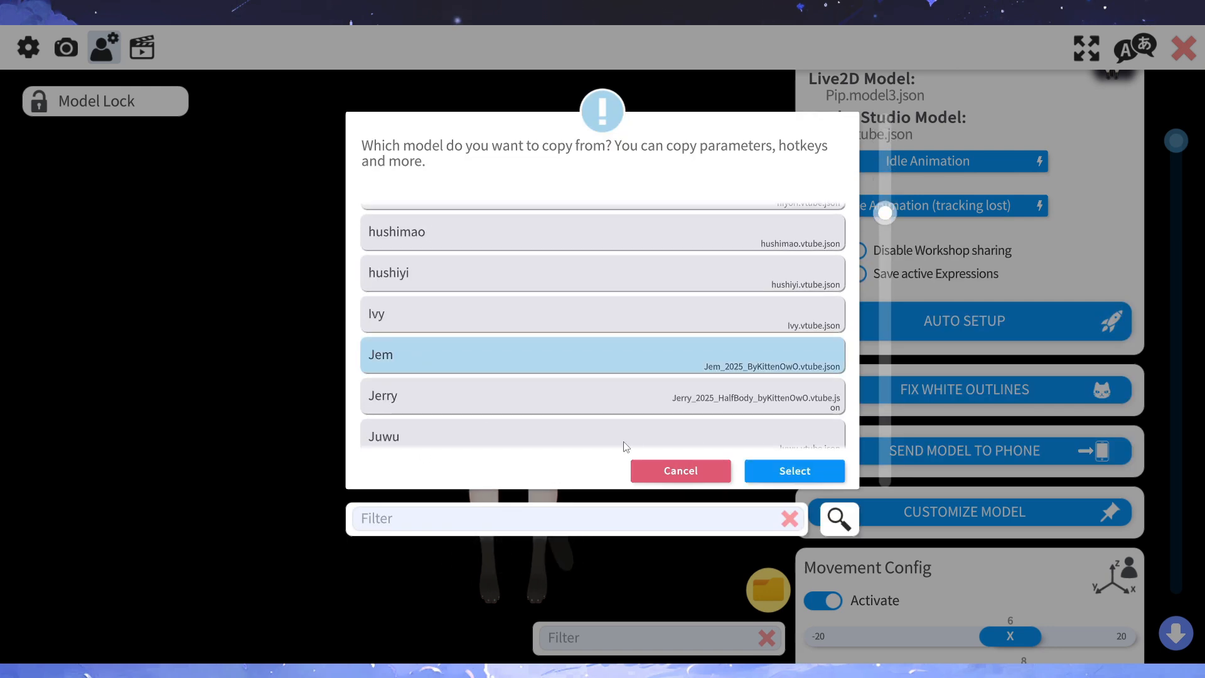
pyautogui.click(794, 472)
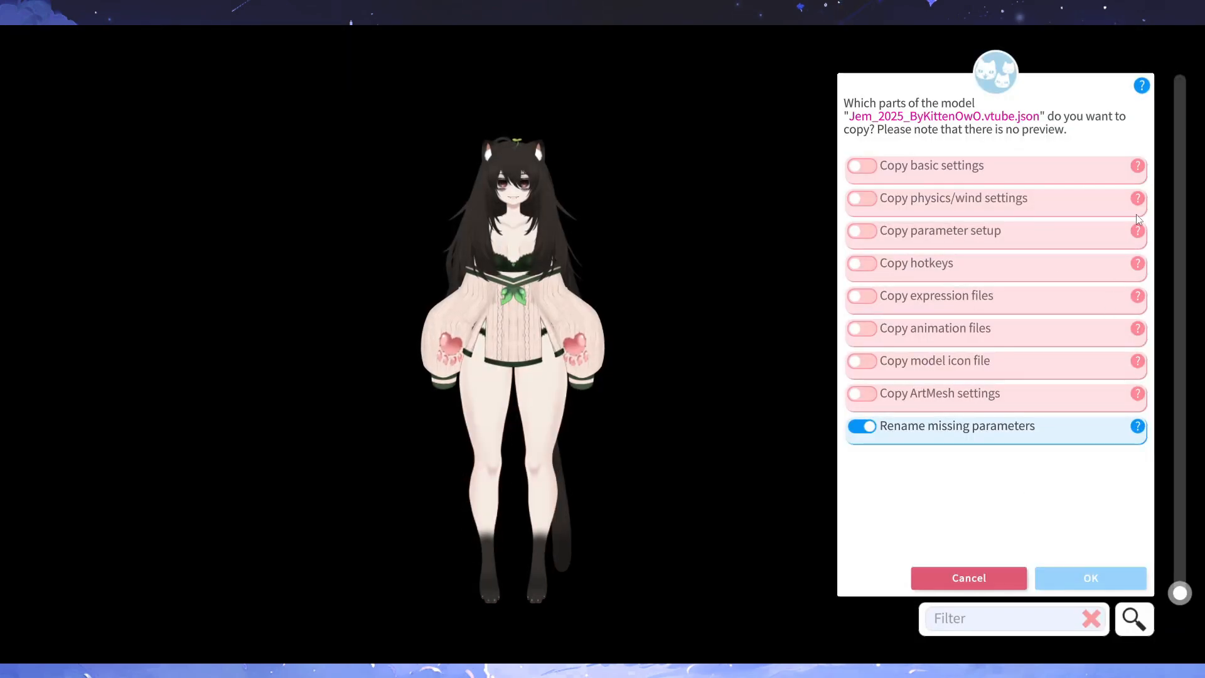
# Copy the basic settings, physics/wind settings and parameter setup from Jem to Pip, replacing Pip's current ones
pyautogui.click(860, 168)
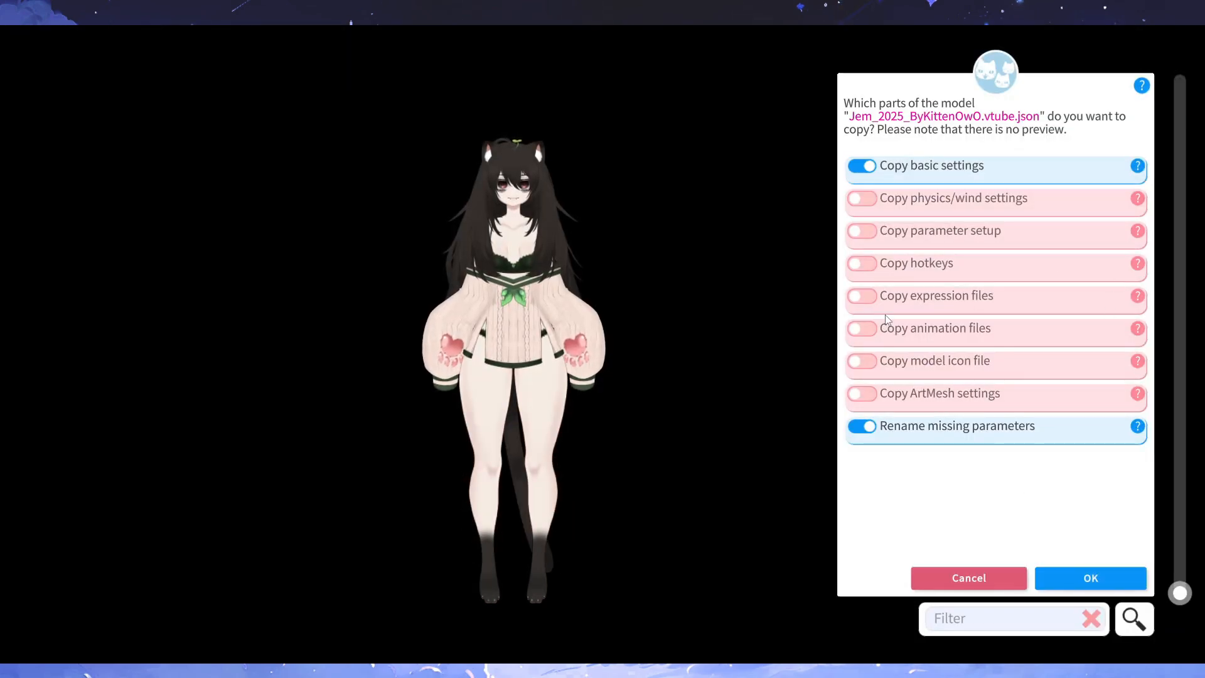
pyautogui.click(861, 198)
pyautogui.click(866, 231)
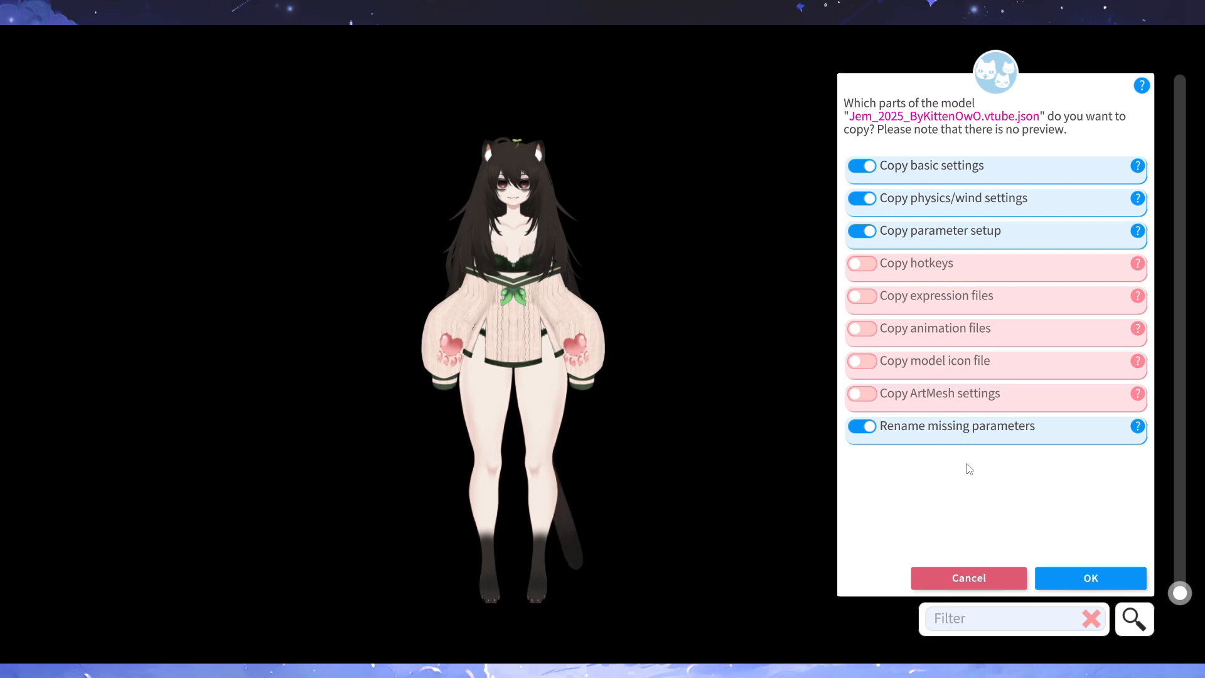
pyautogui.click(1086, 577)
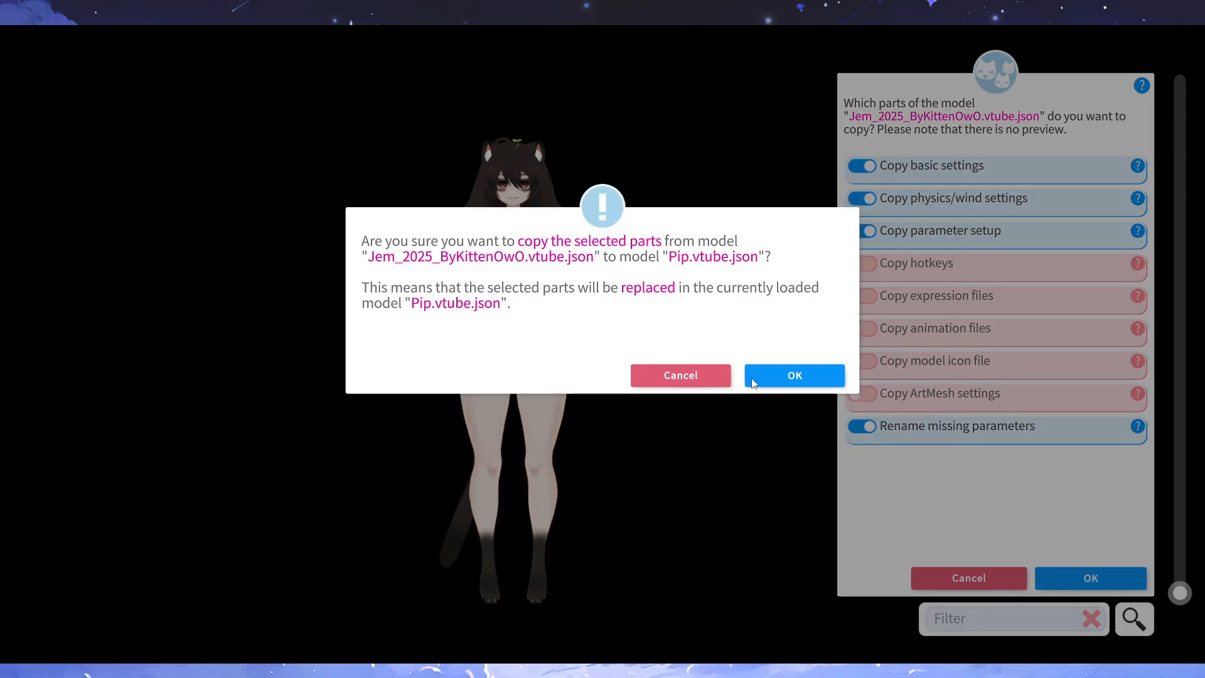
pyautogui.click(798, 380)
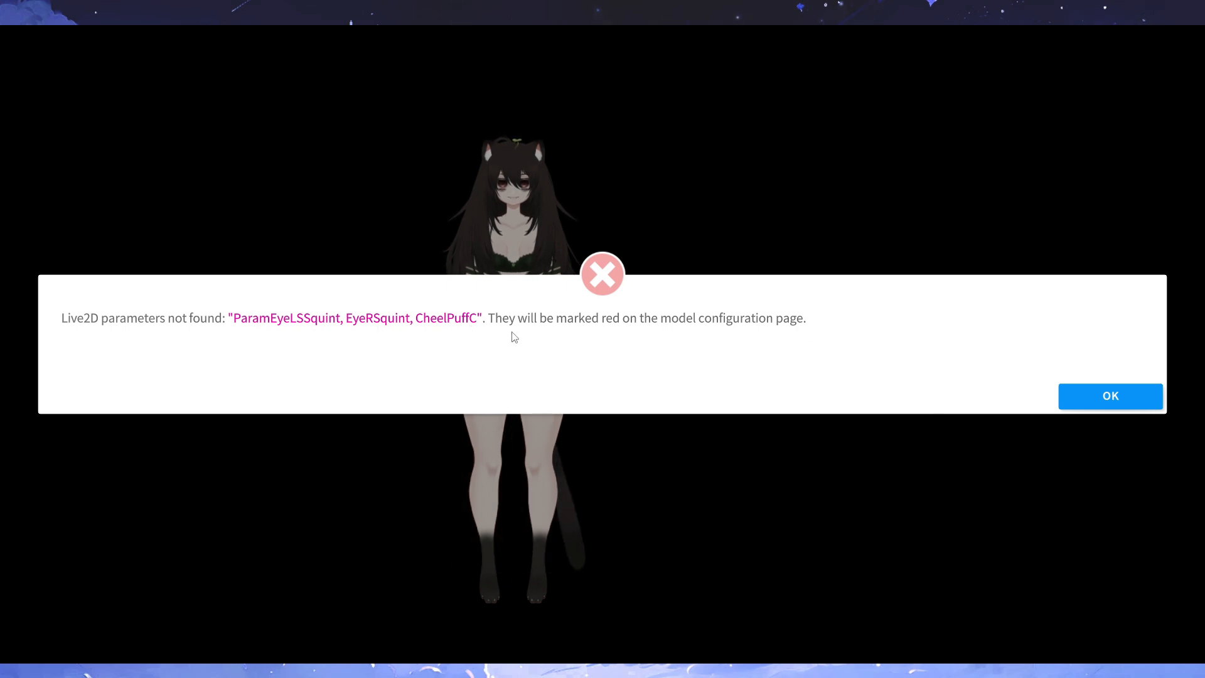
pyautogui.click(1139, 397)
# Reopen Pip's model settings and review the copied parameters and the list of parameter folders
pyautogui.doubleClick(344, 238)
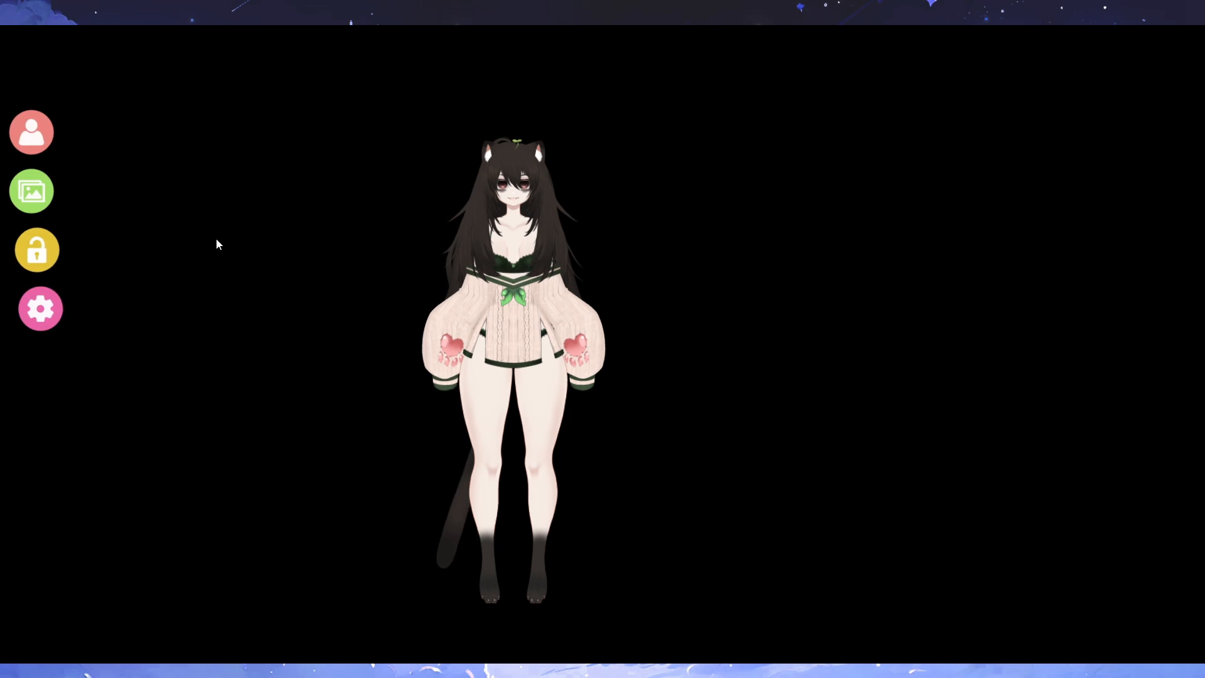
pyautogui.click(32, 307)
pyautogui.moveTo(1176, 140); pyautogui.dragTo(1176, 489)
pyautogui.click(771, 585)
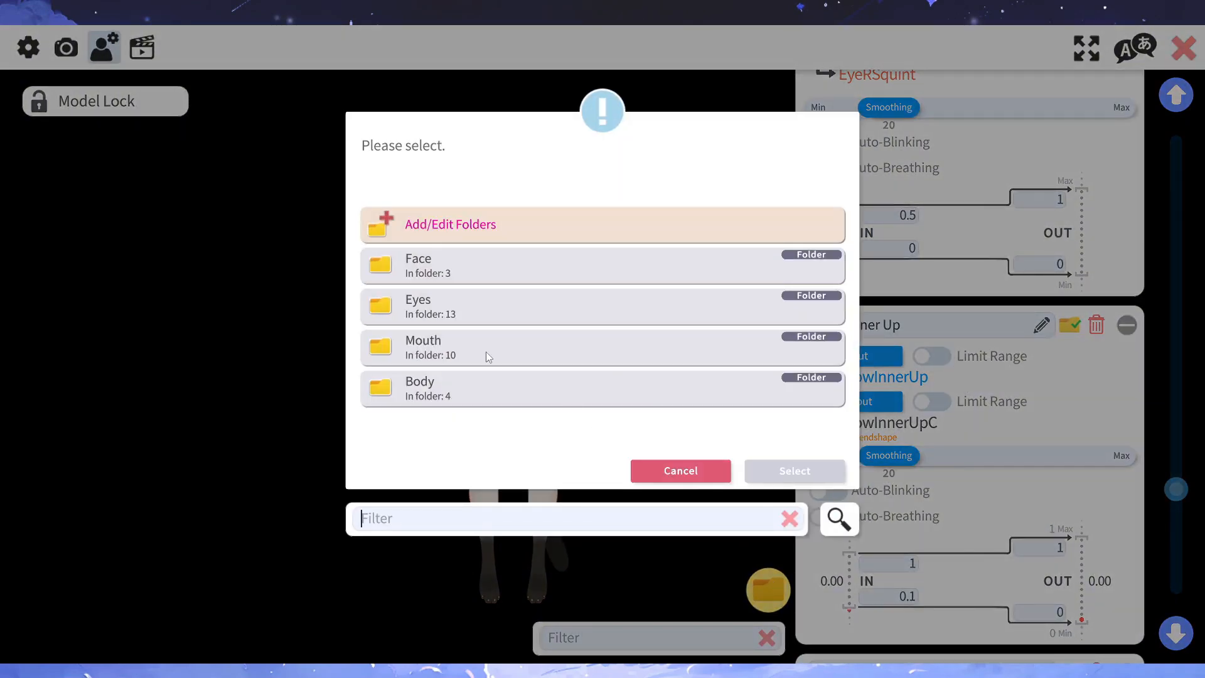
pyautogui.click(669, 472)
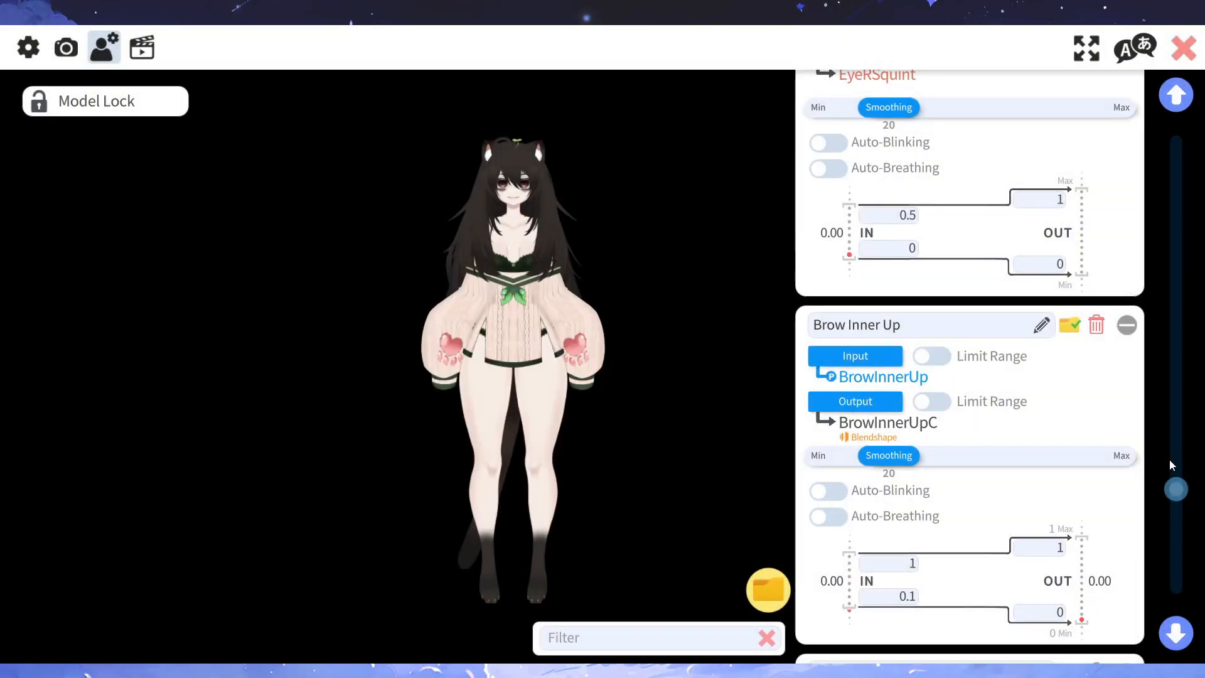
pyautogui.moveTo(1177, 489); pyautogui.dragTo(1148, 205)
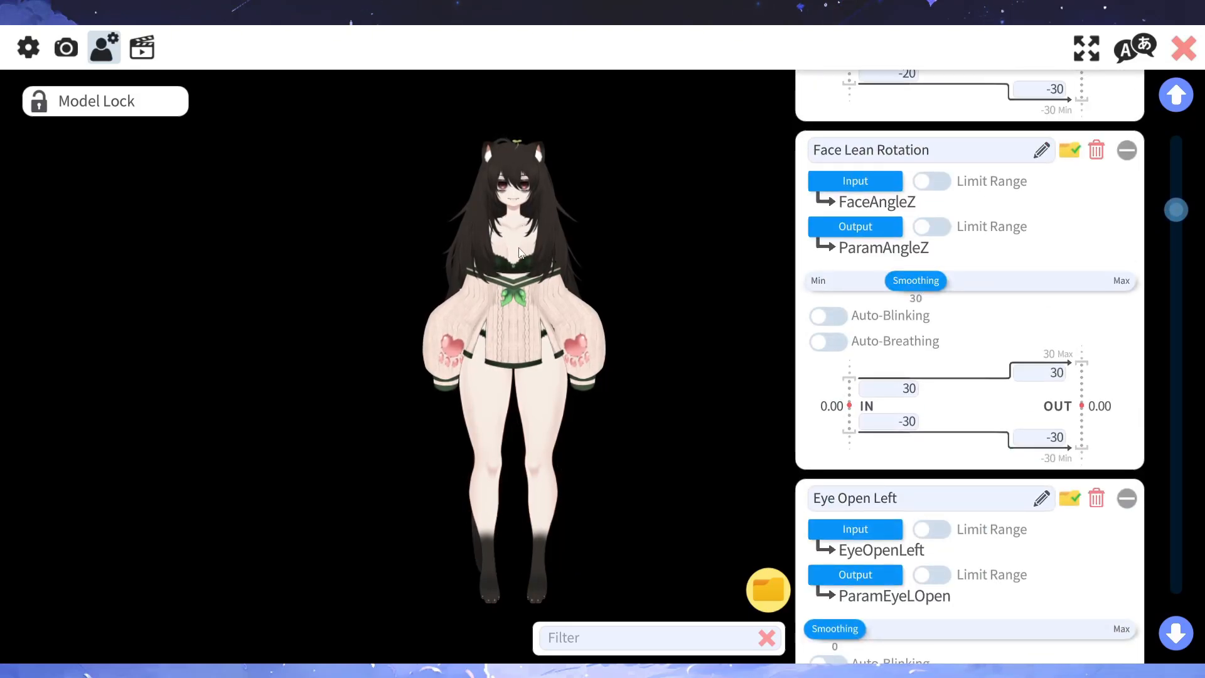